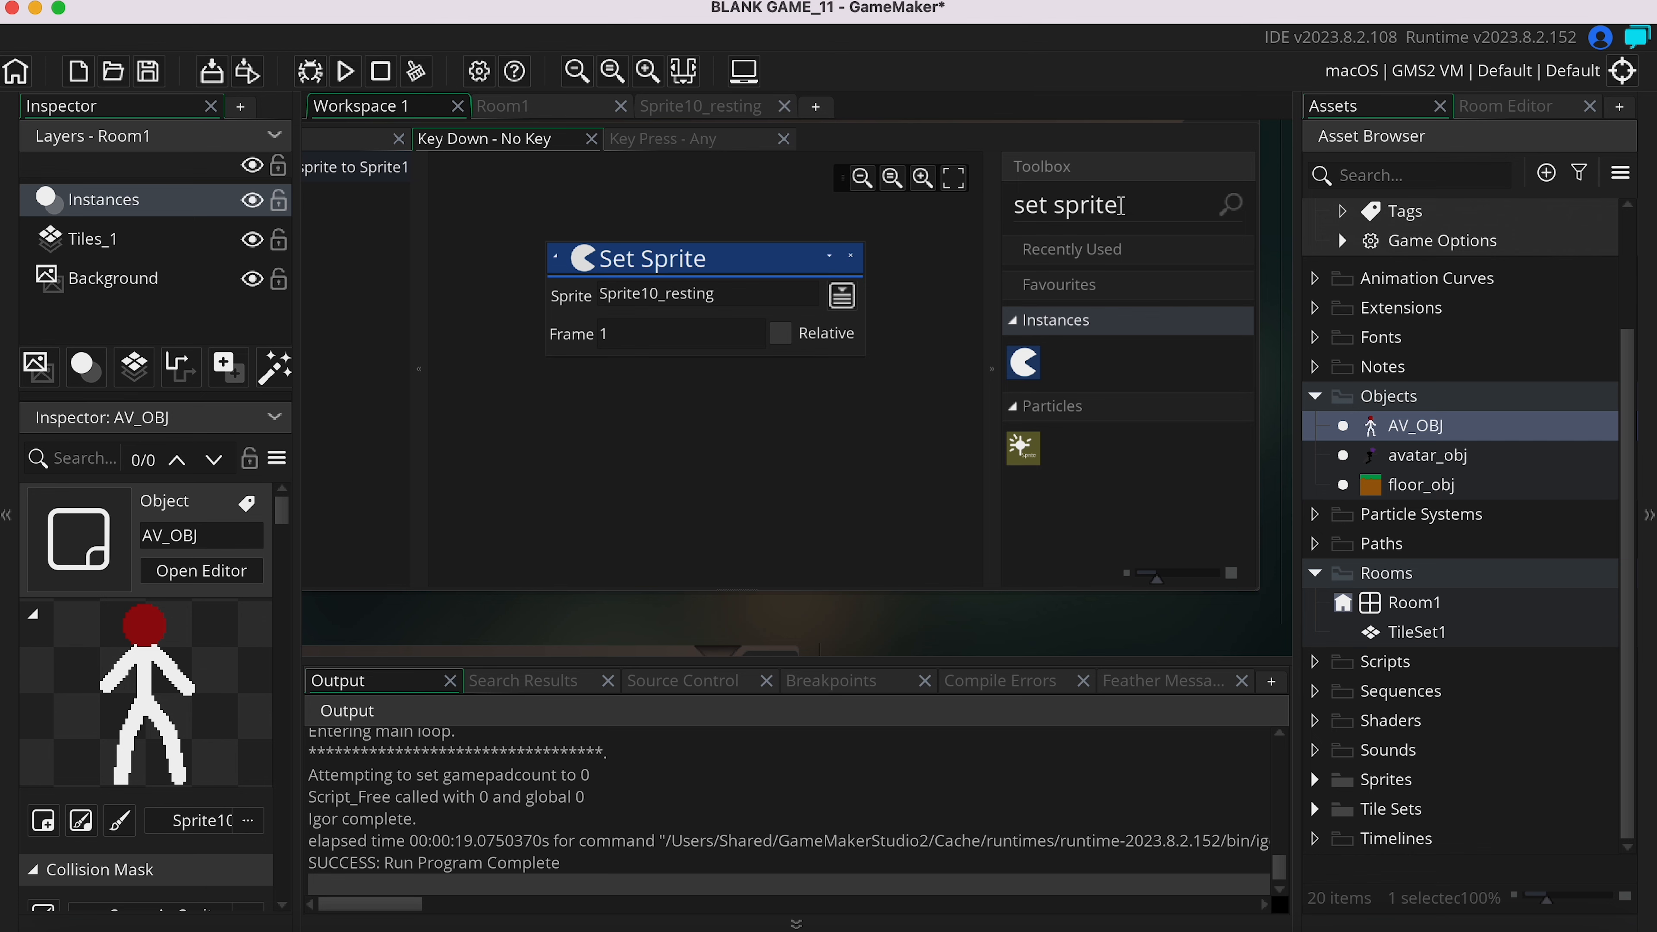
- Add a Set Animation Speed action below Set Sprite in the Key Down - No Key event and set the sprite frame to image_index
{"action": "type", "text": "animation"}
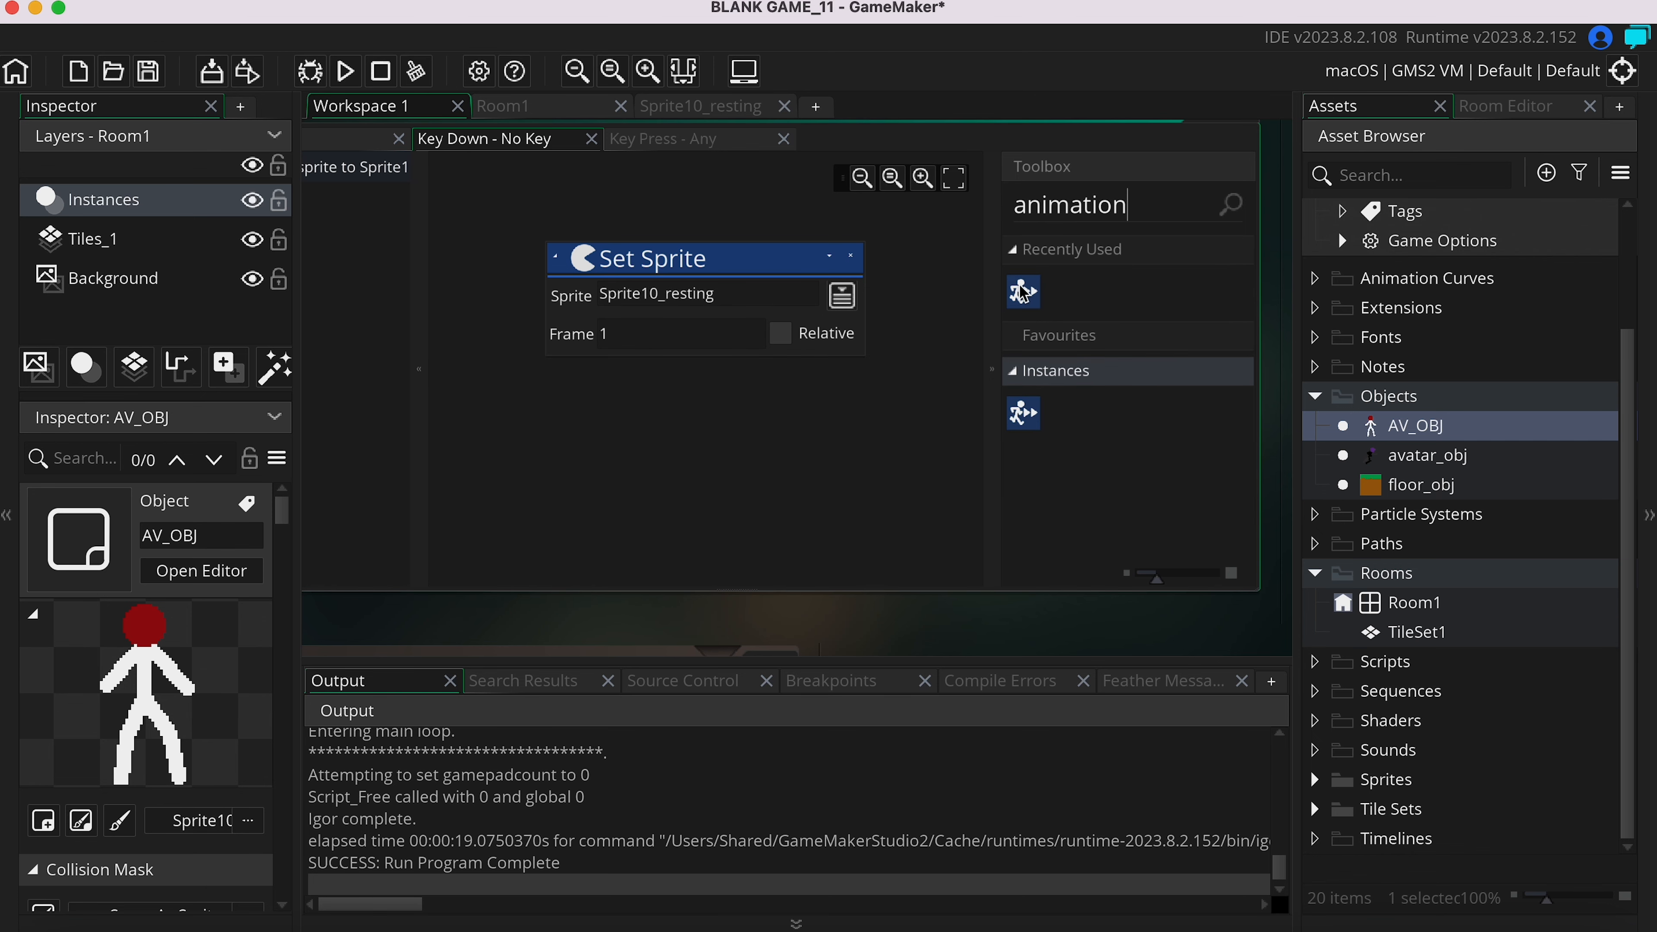
{"action": "left_click_drag", "start_coordinate": [1024, 293], "coordinate": [722, 426]}
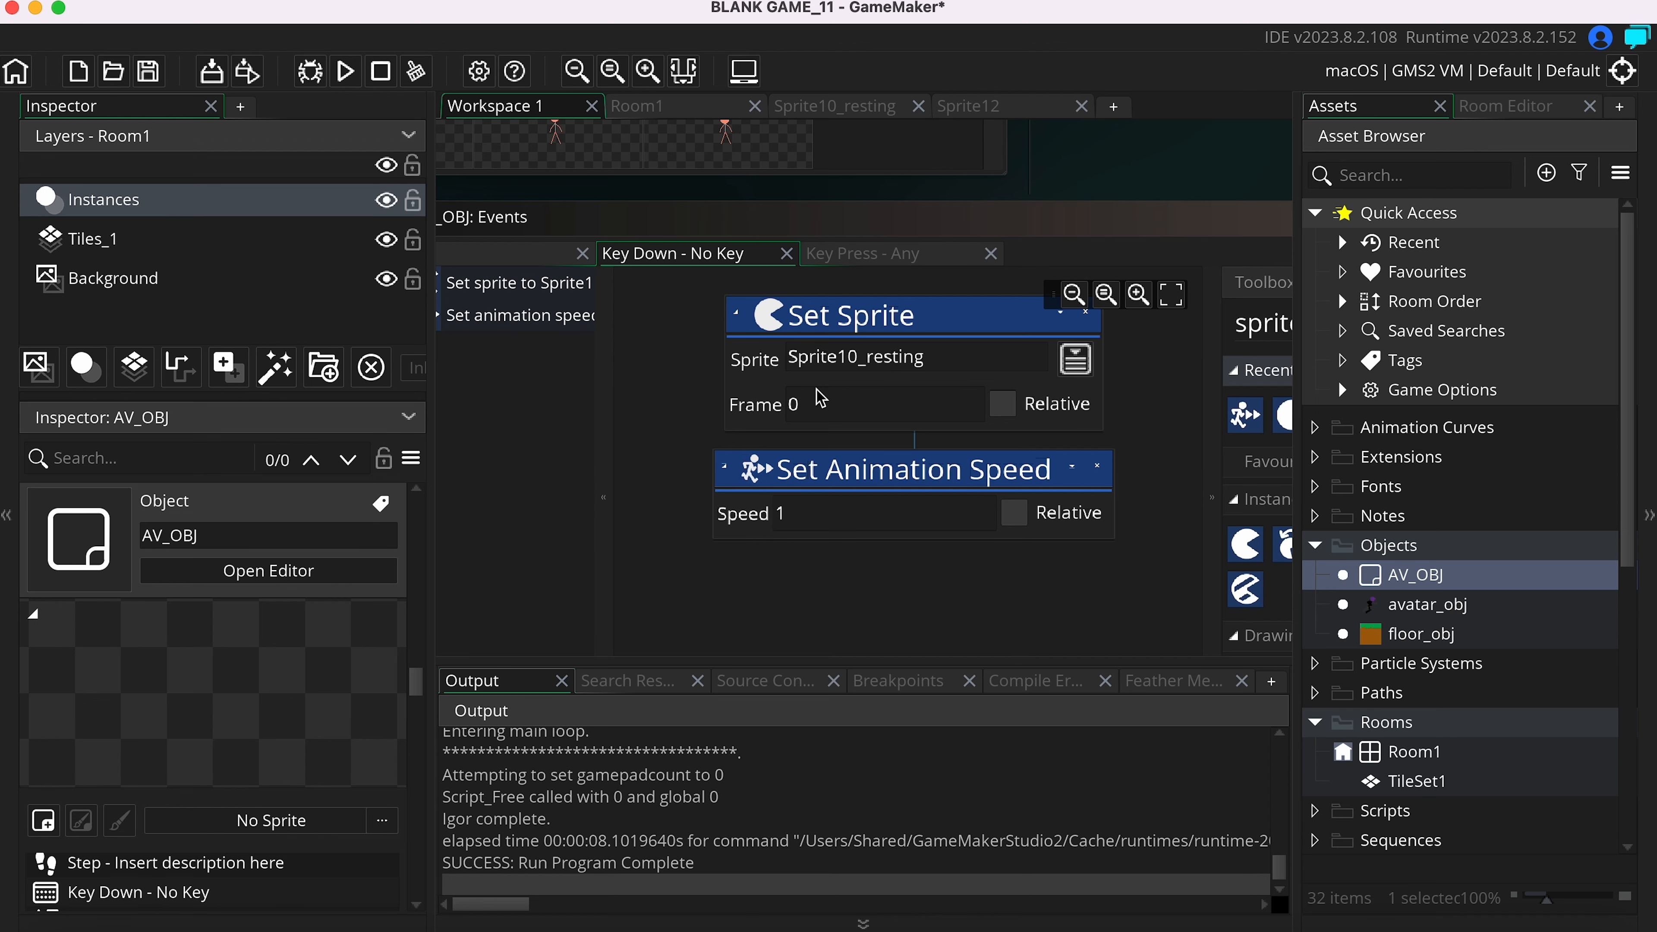
{"action": "left_click", "coordinate": [799, 403]}
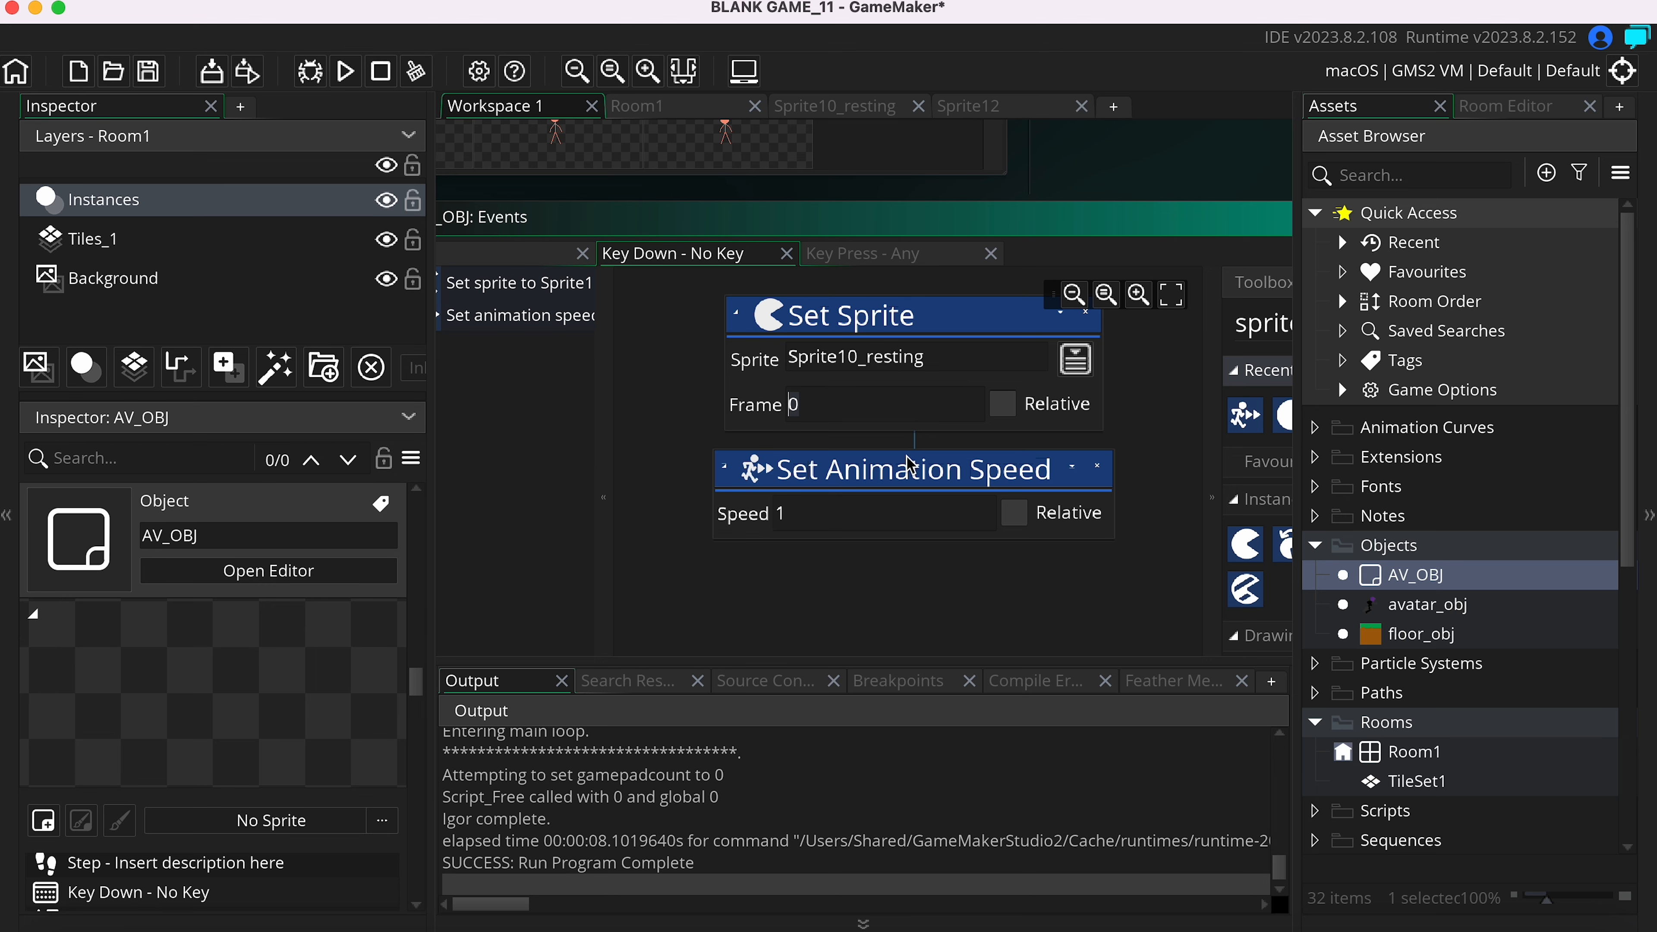
{"action": "type", "text": "image_ind"}
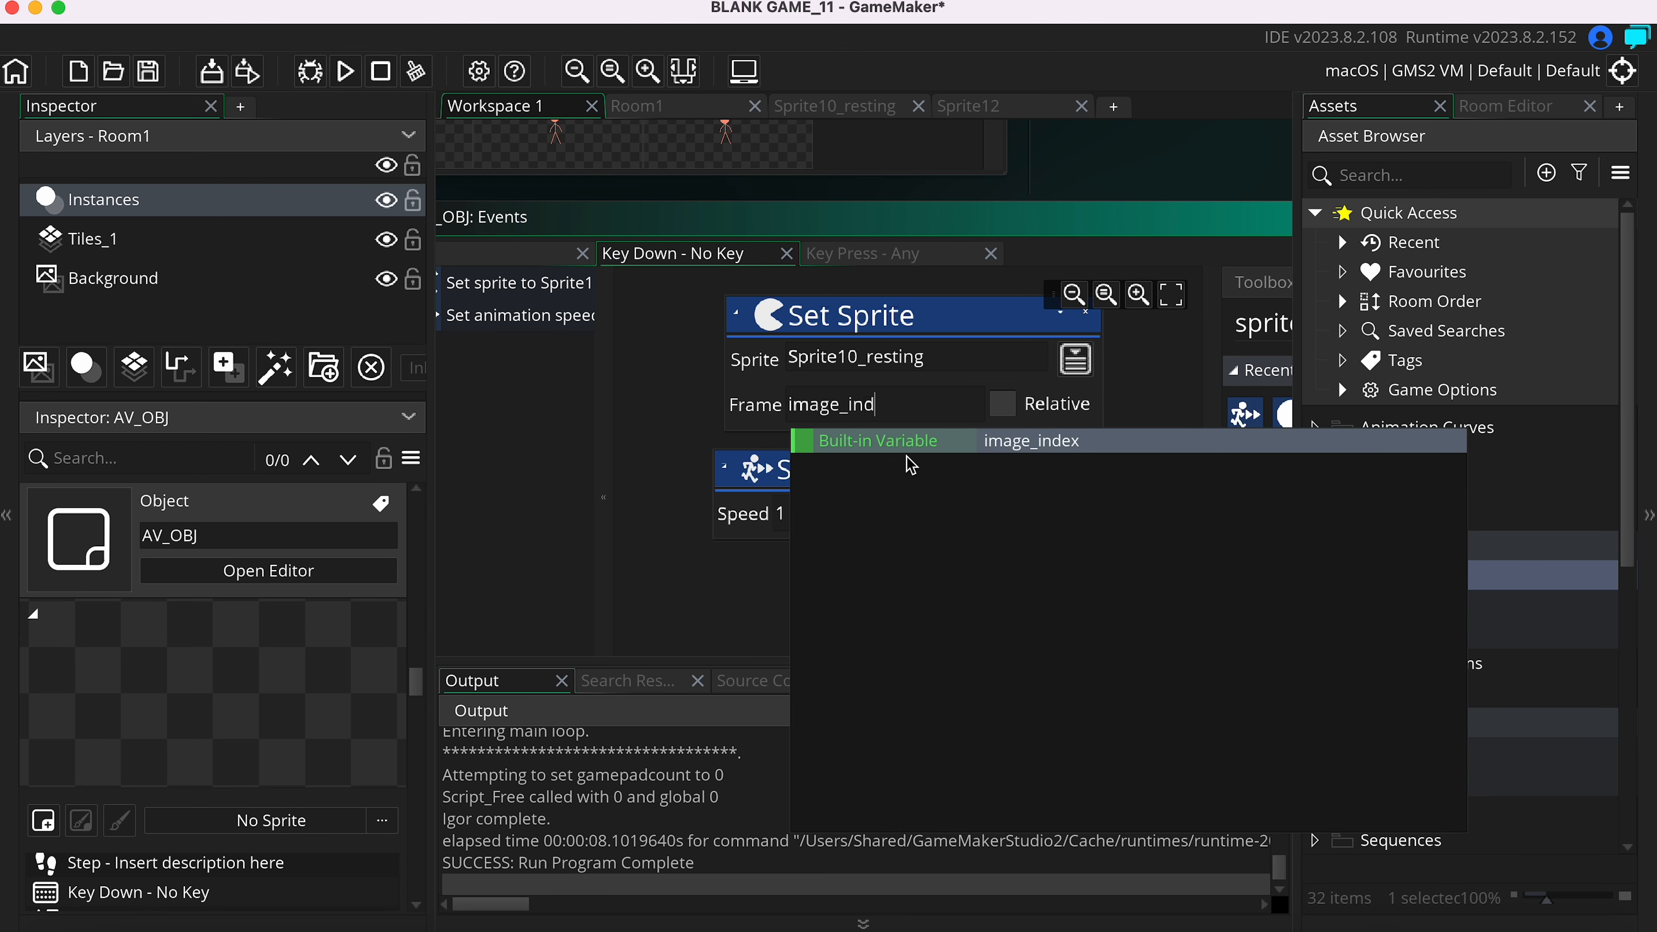
{"action": "type", "text": "ex"}
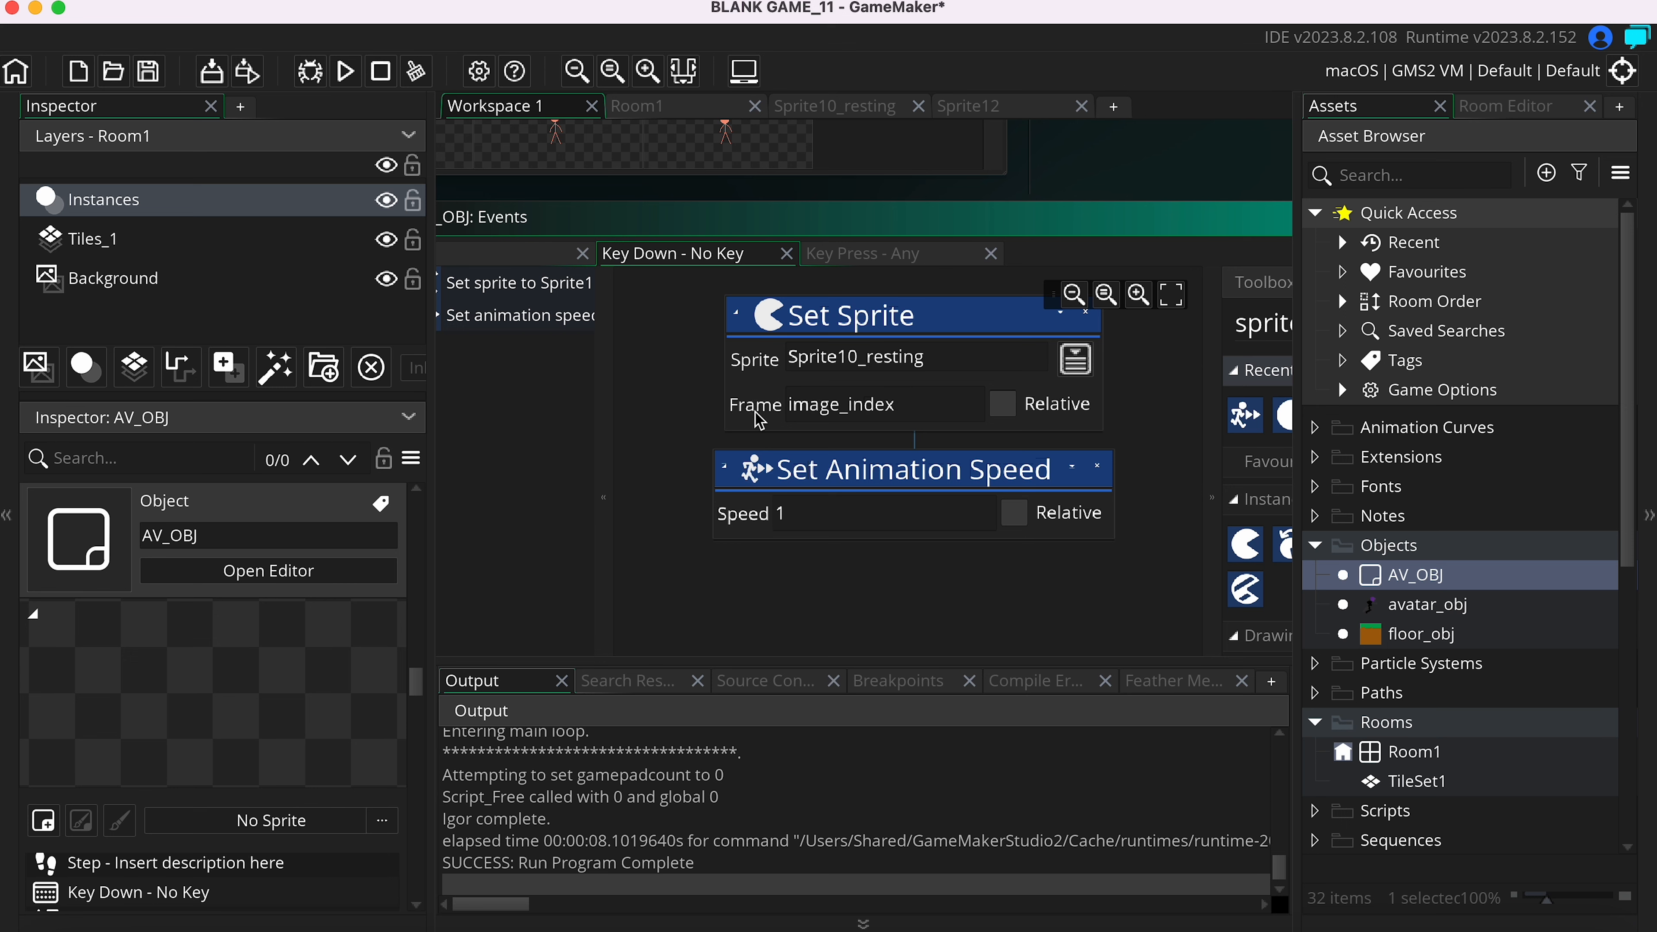
{"action": "left_click", "coordinate": [778, 411]}
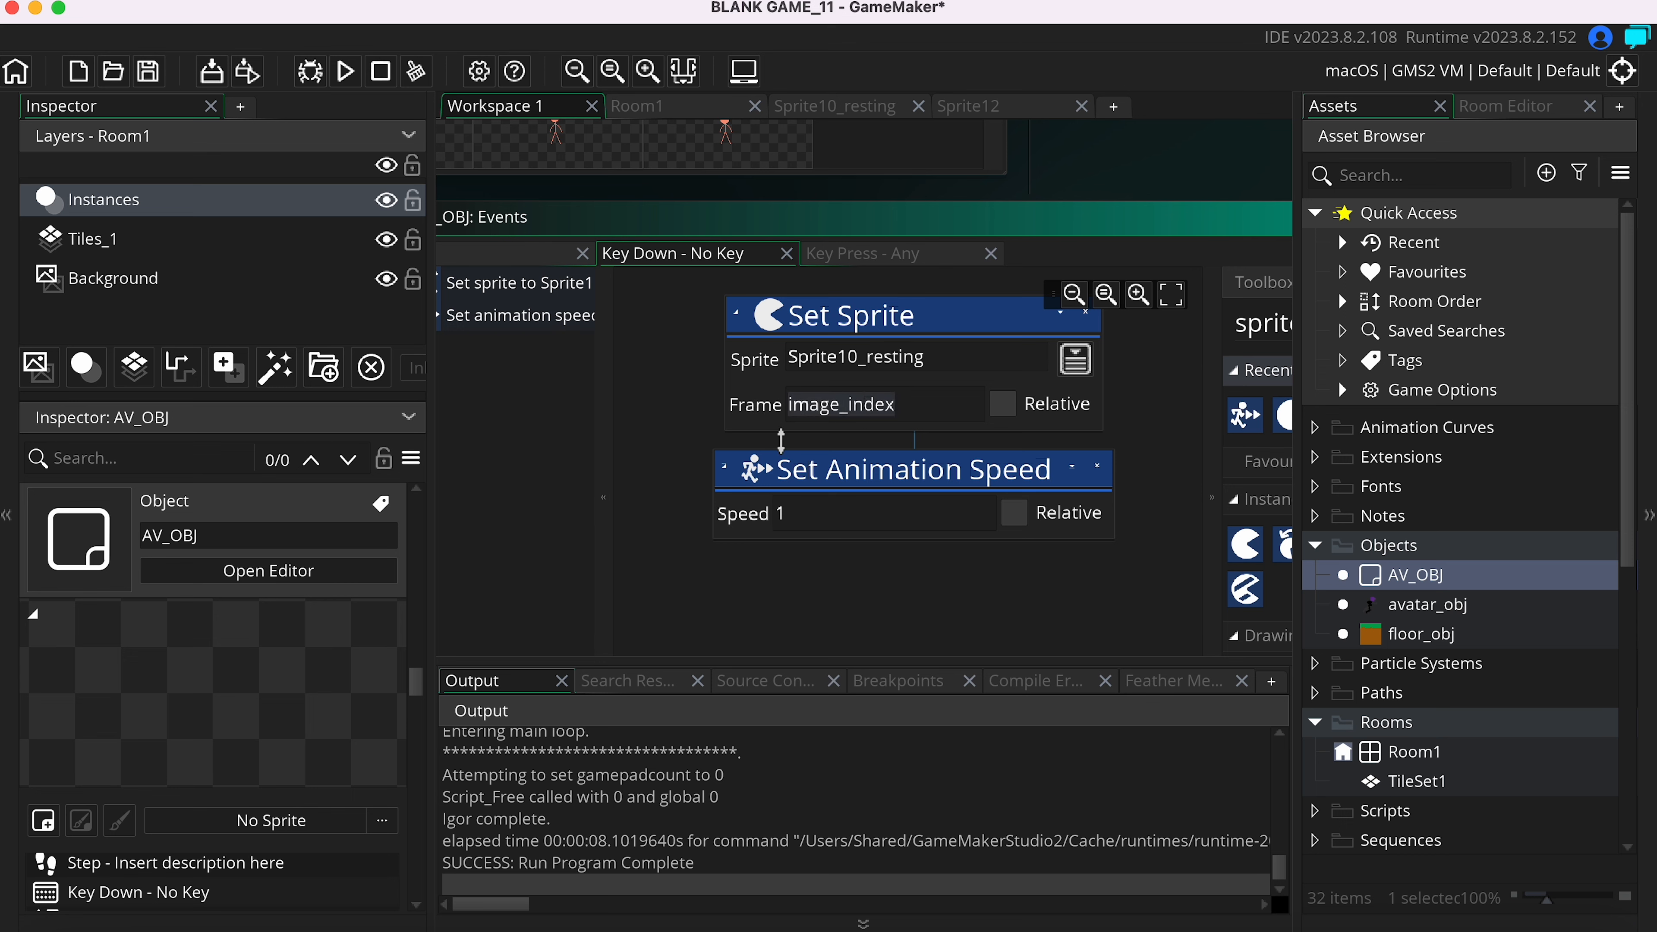
- Run the game, test the character's walking and jumping animation across the platforms, and quit the game
{"action": "left_click", "coordinate": [344, 71]}
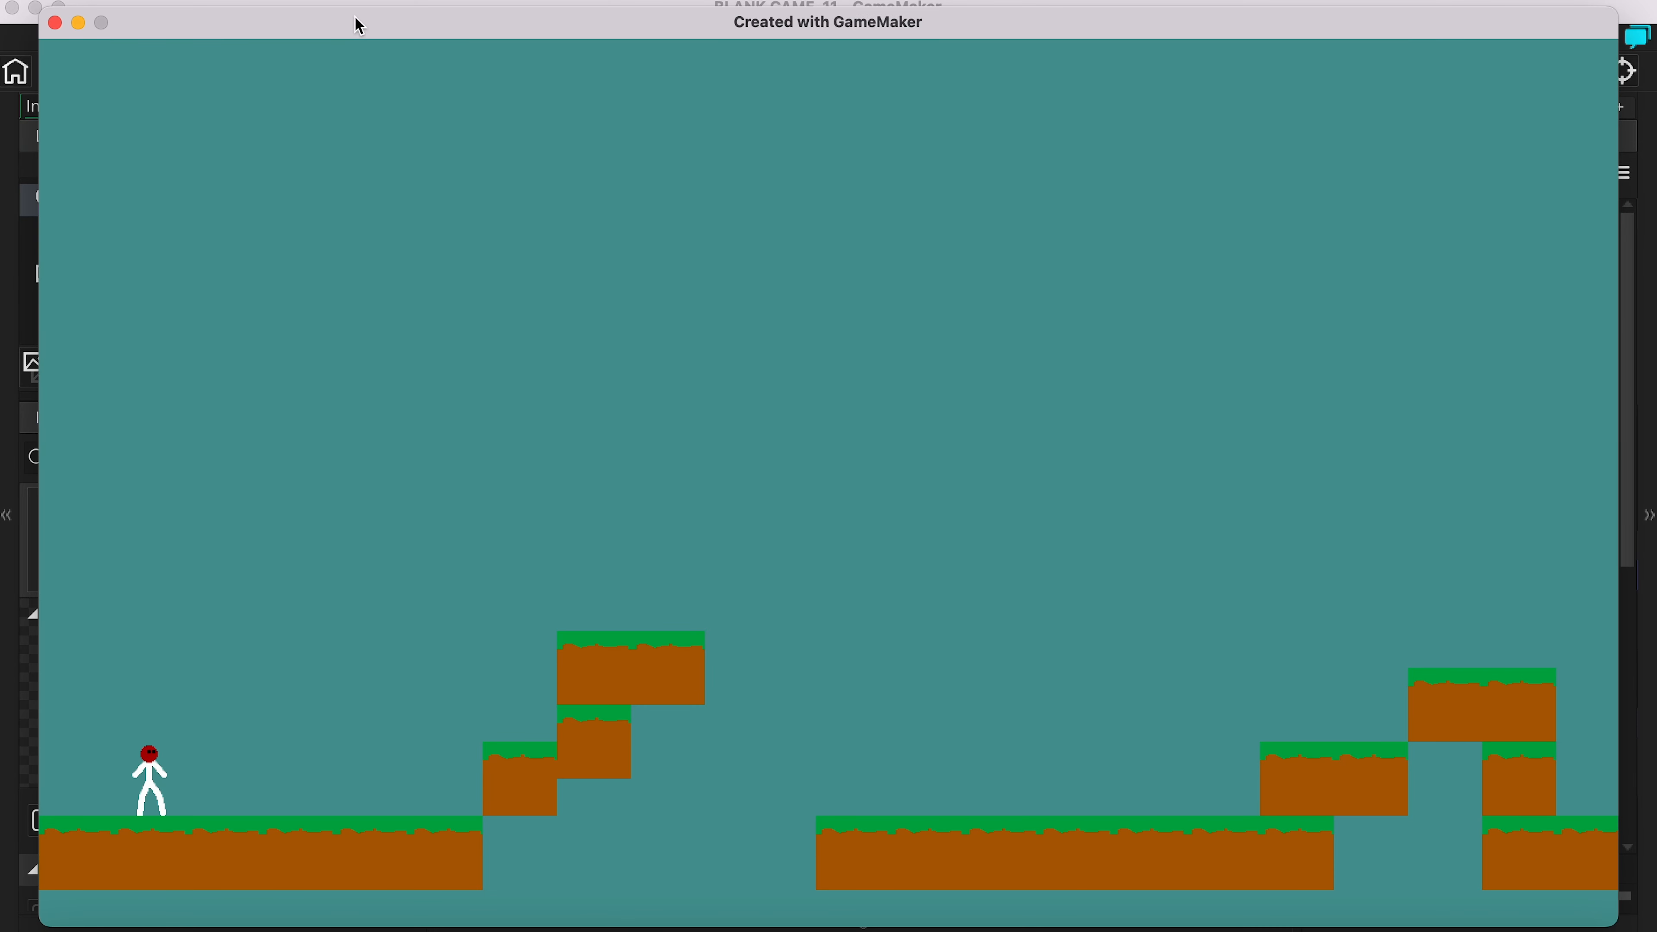
{"action": "key", "text": "Right"}
{"action": "key", "text": "Left"}
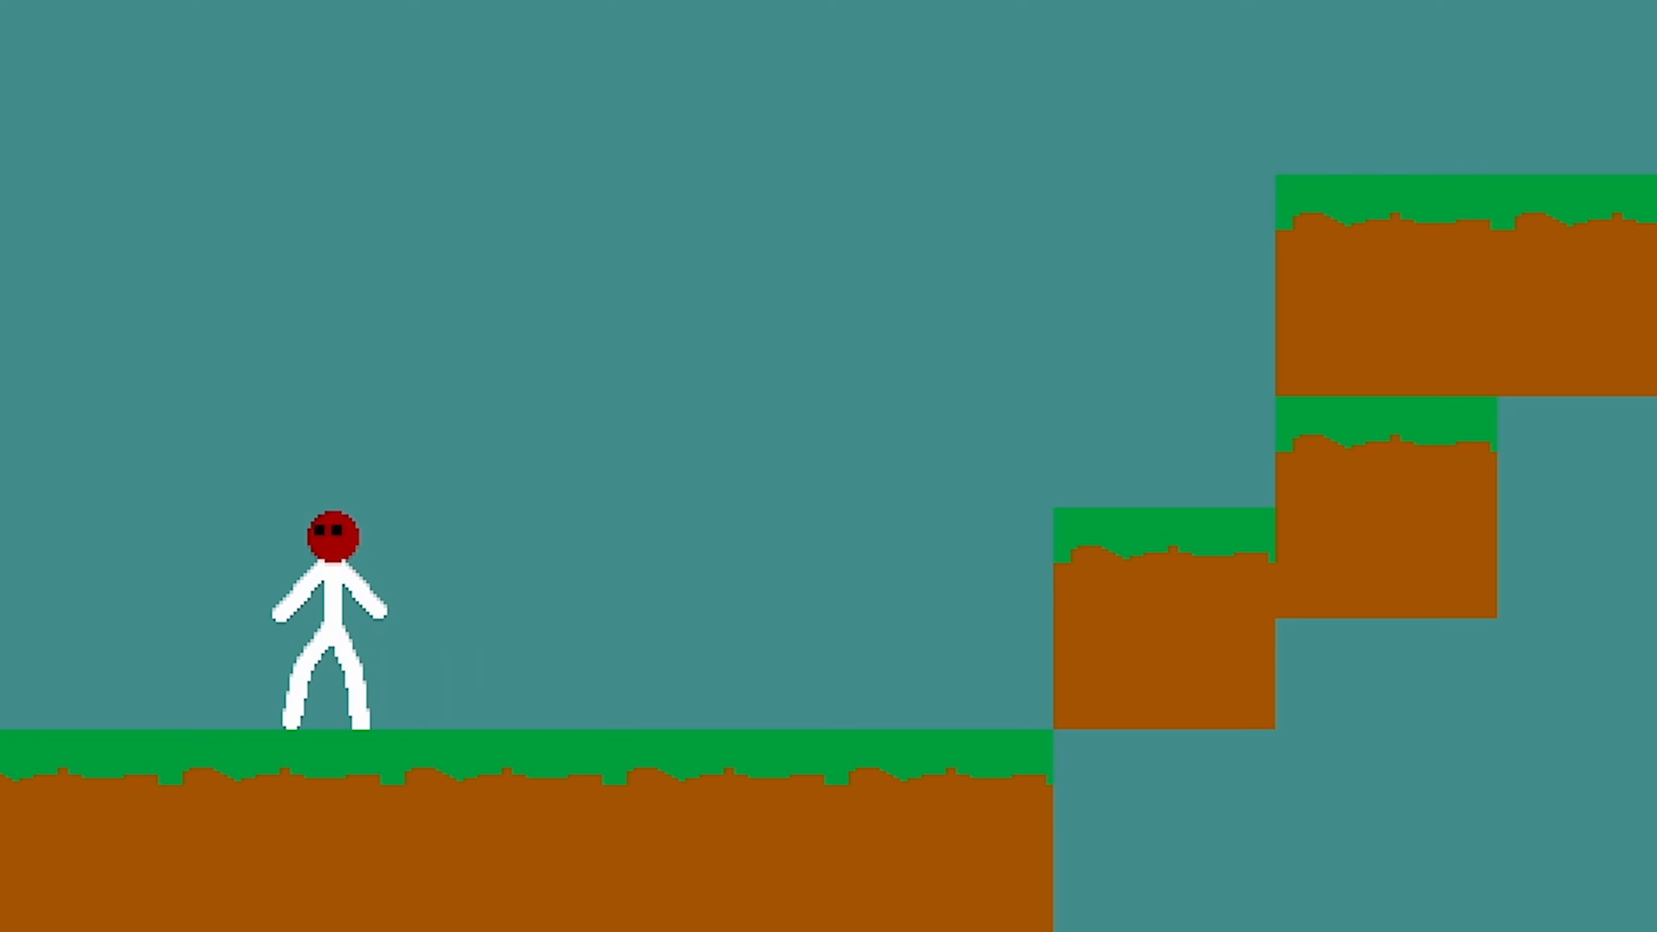
{"action": "key", "text": "Right"}
{"action": "key", "text": "Up"}
{"action": "key", "text": "Right"}
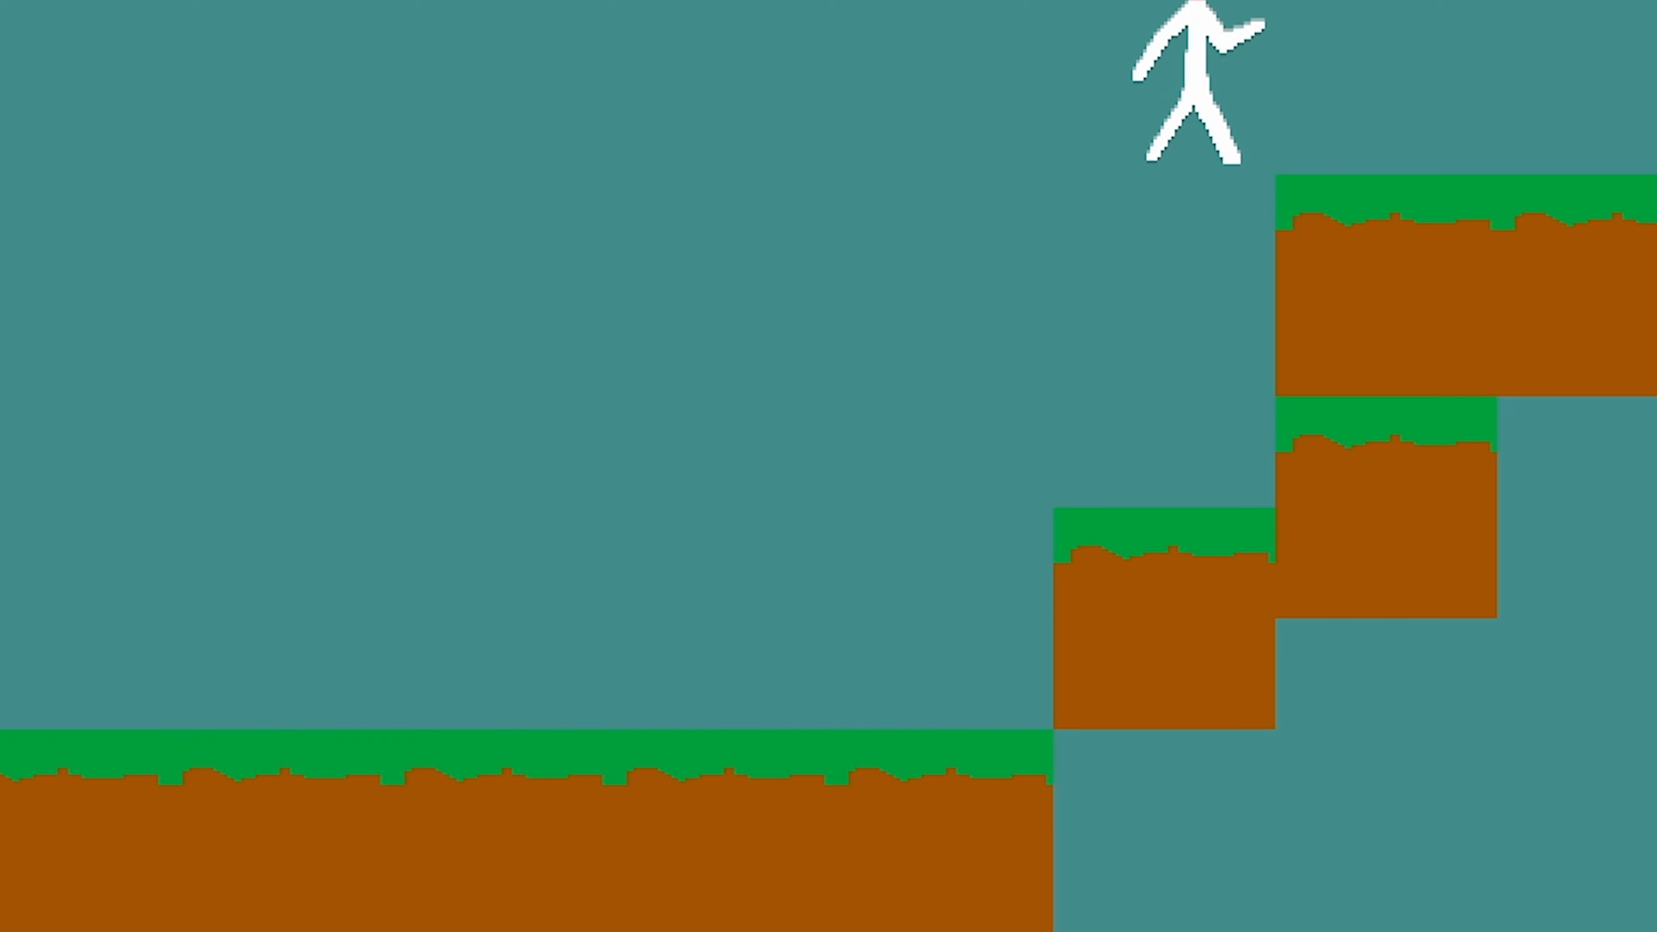
{"action": "key", "text": "Up"}
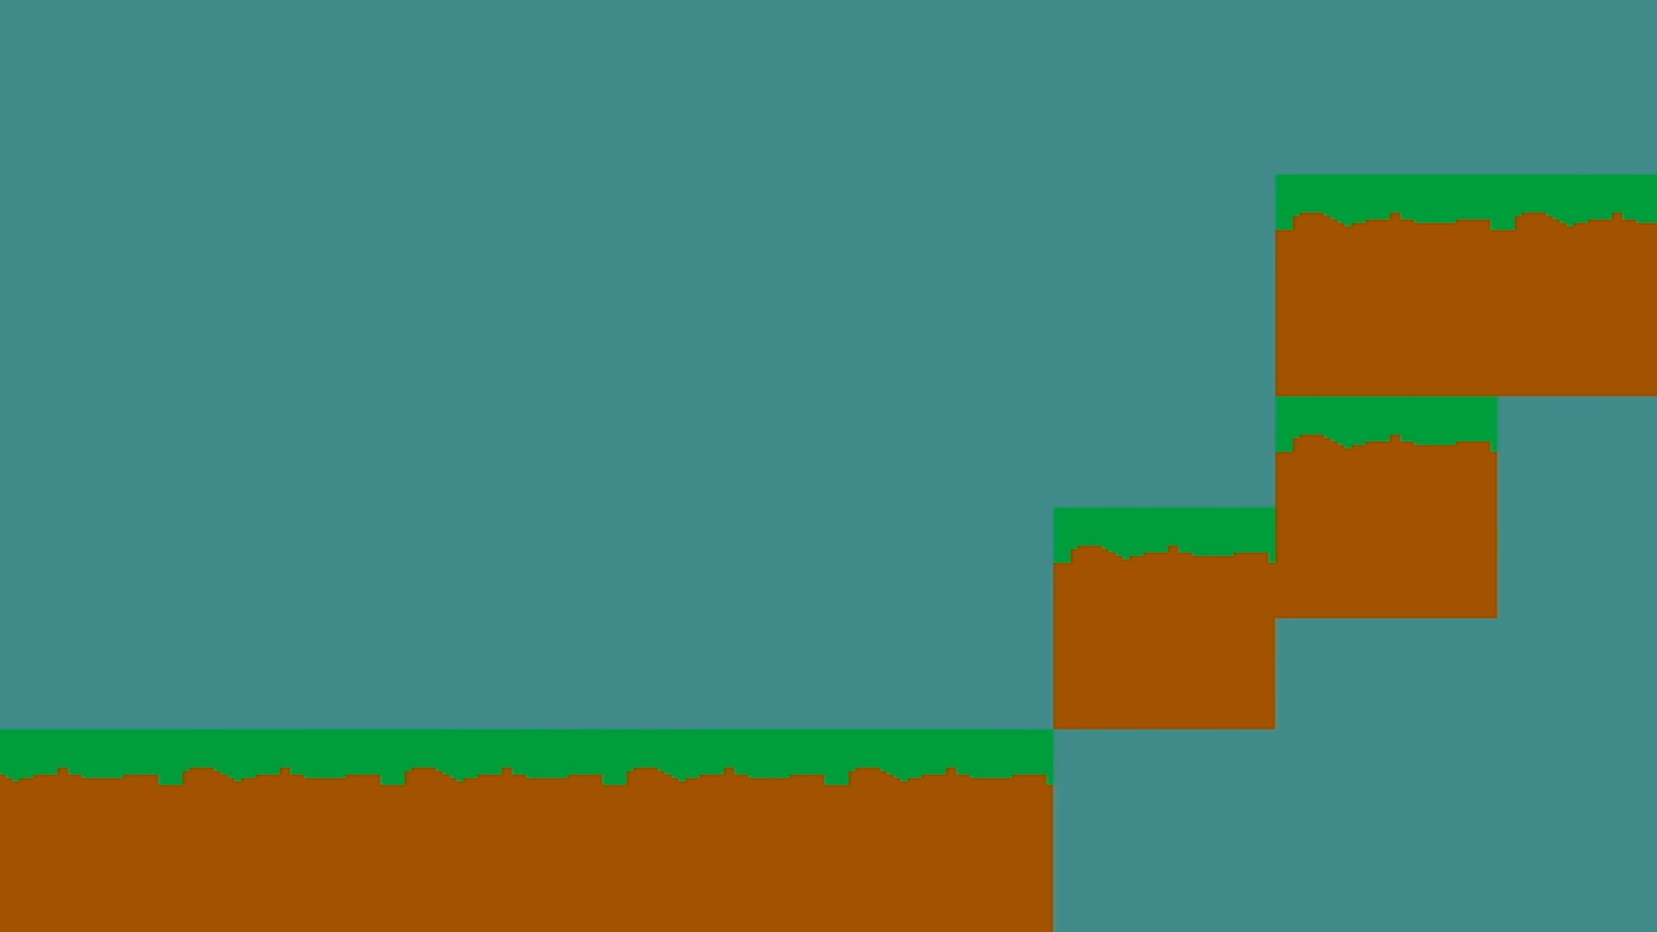
{"action": "key", "text": "super+q"}
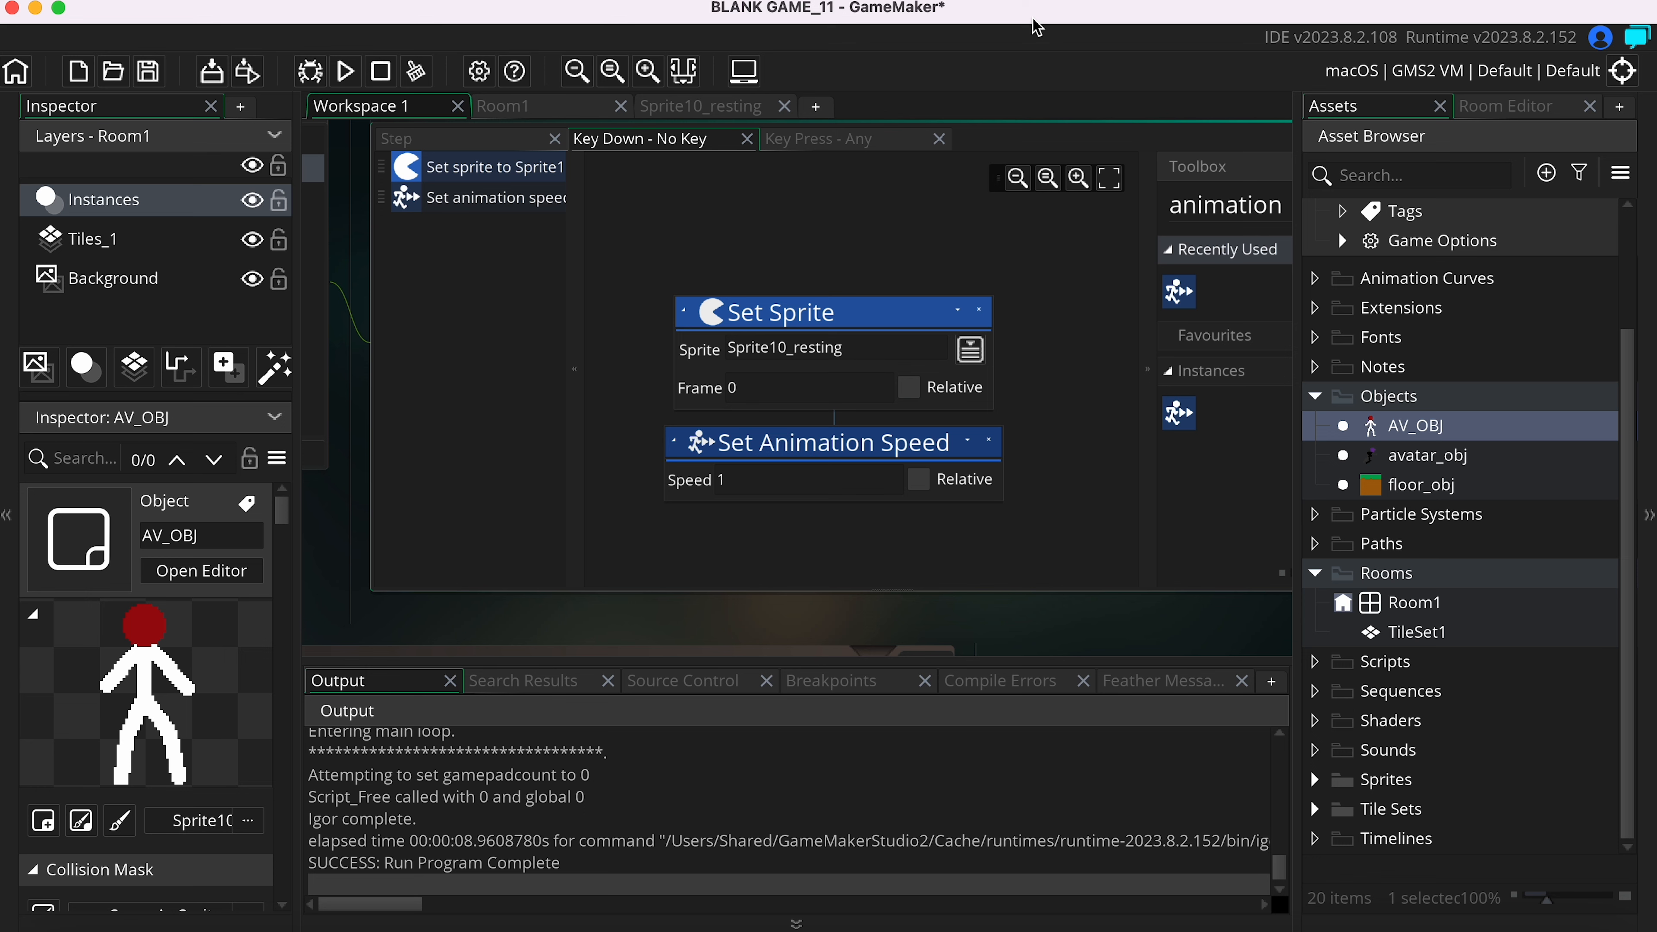
- Create a new sprite in the Sprites group of the project assets
{"action": "left_click", "coordinate": [1315, 781]}
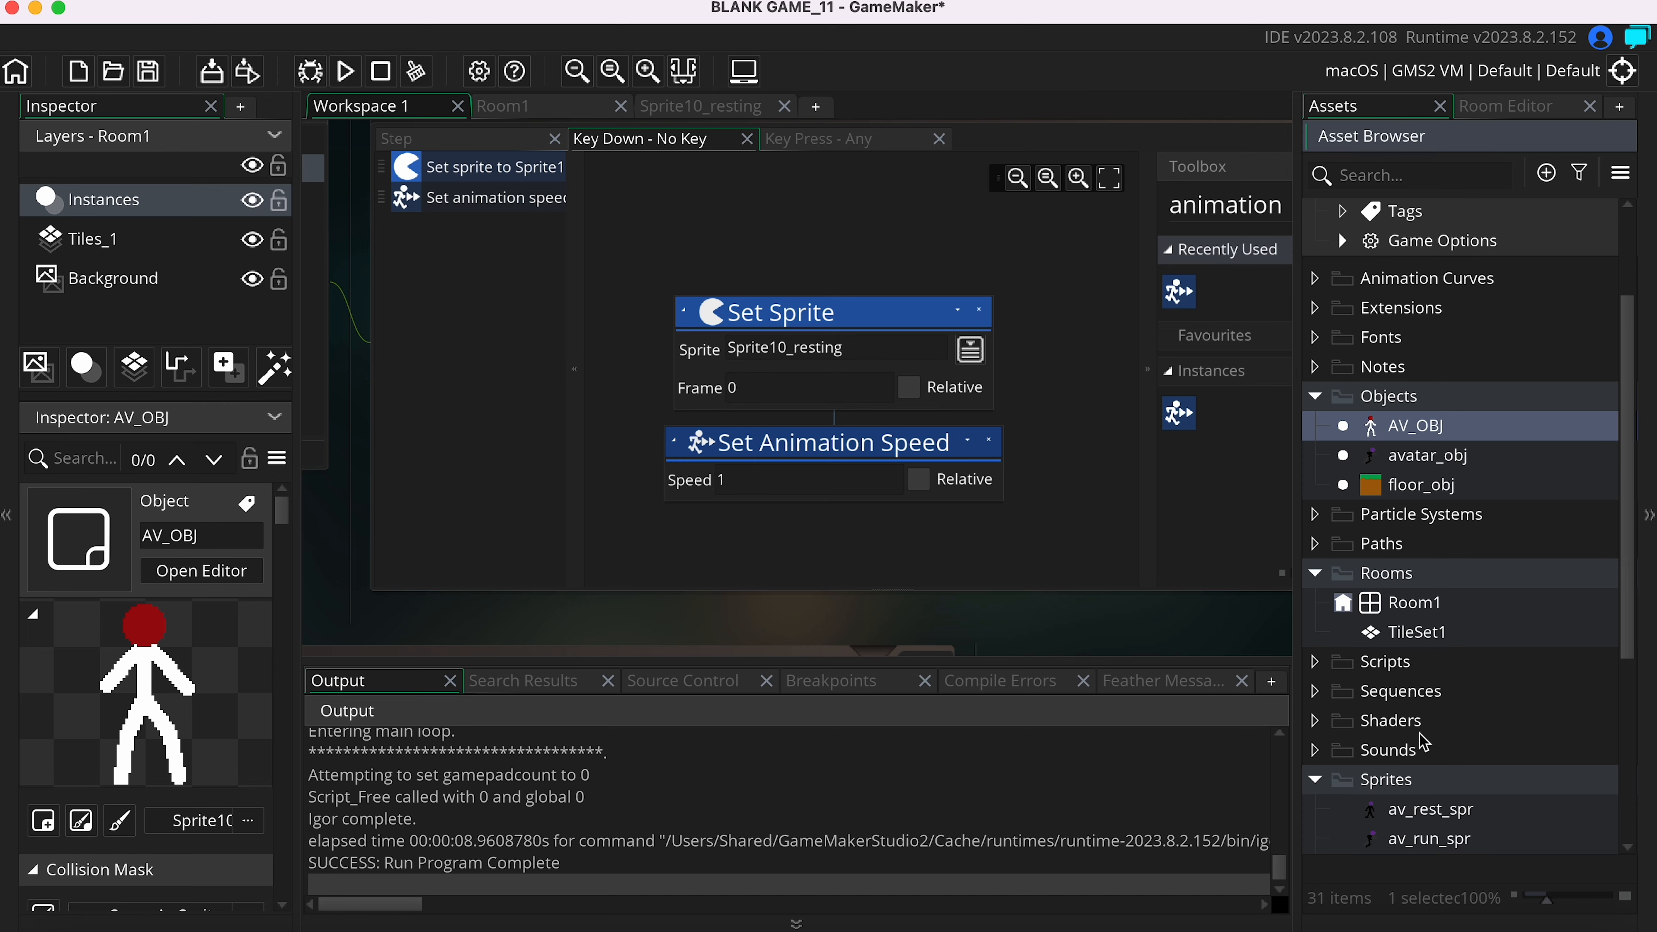
{"action": "scroll", "coordinate": [1416, 567], "scroll_direction": "down", "scroll_amount": 5}
{"action": "left_click", "coordinate": [1388, 523]}
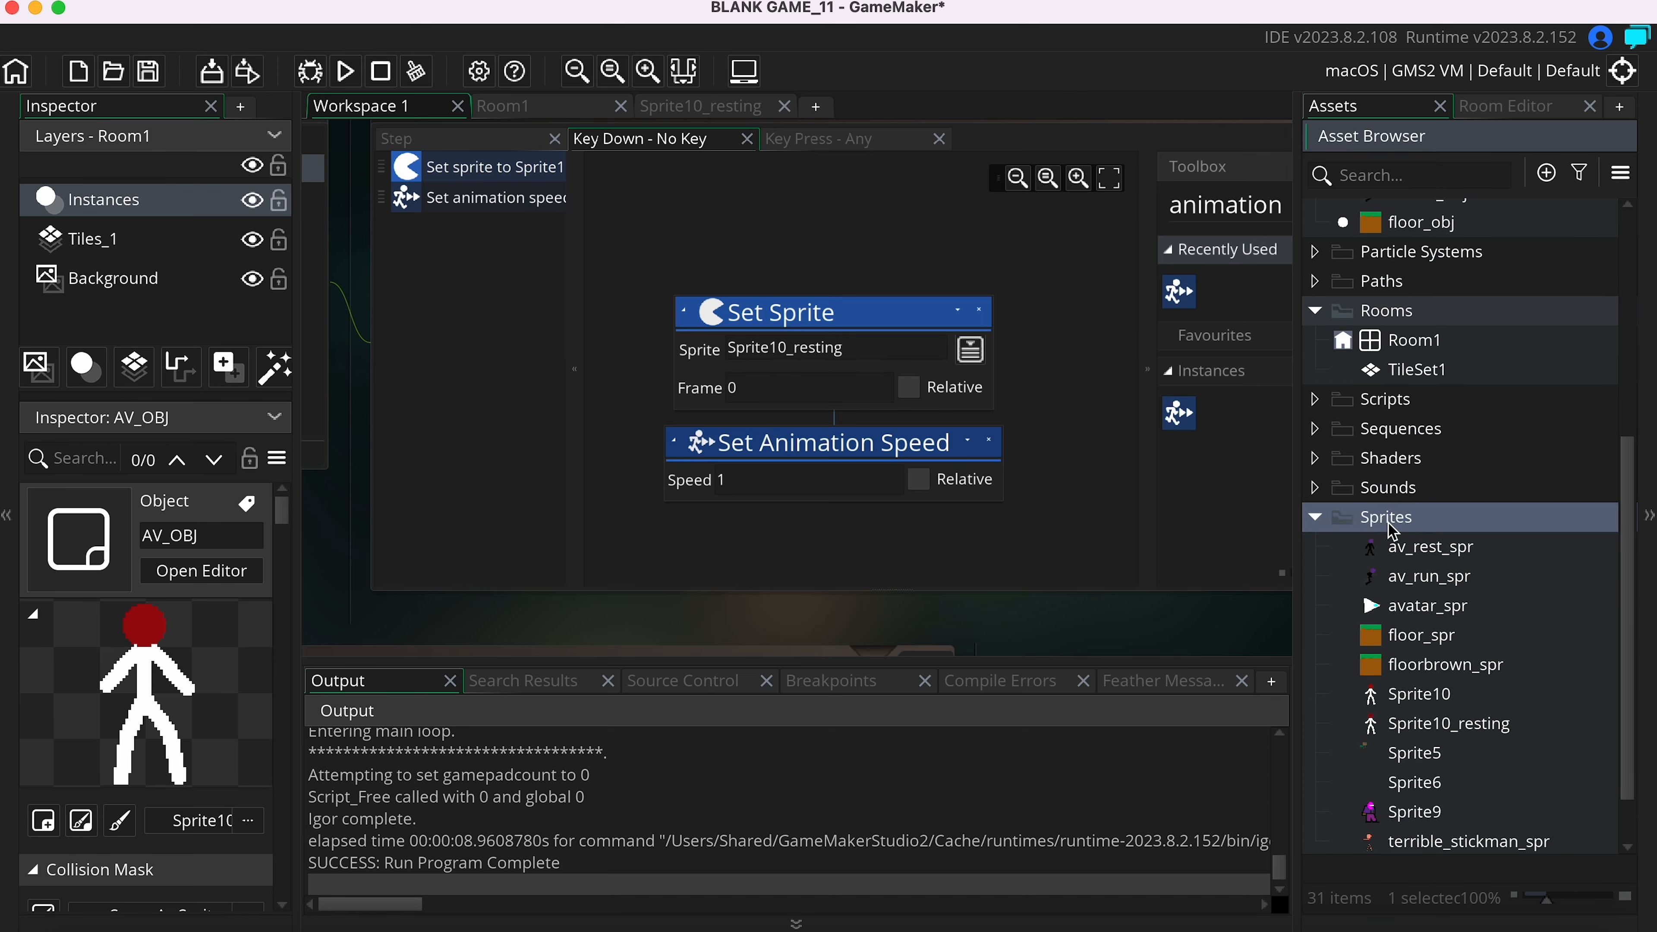
{"action": "right_click", "coordinate": [1390, 522]}
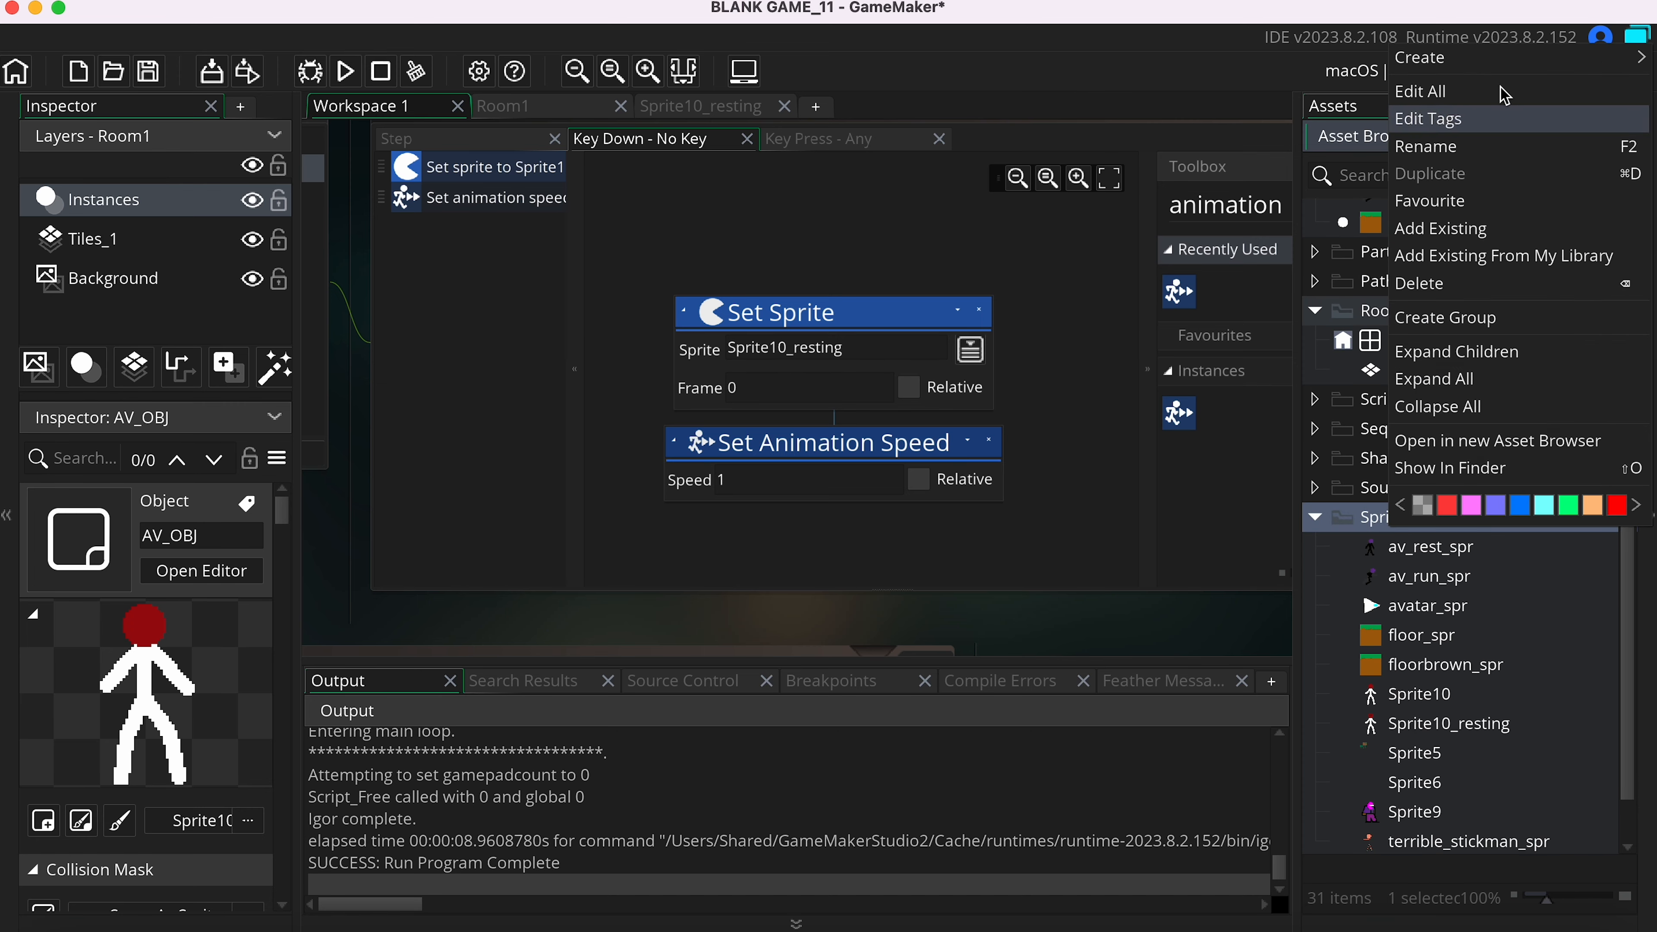
{"action": "mouse_move", "coordinate": [1468, 74]}
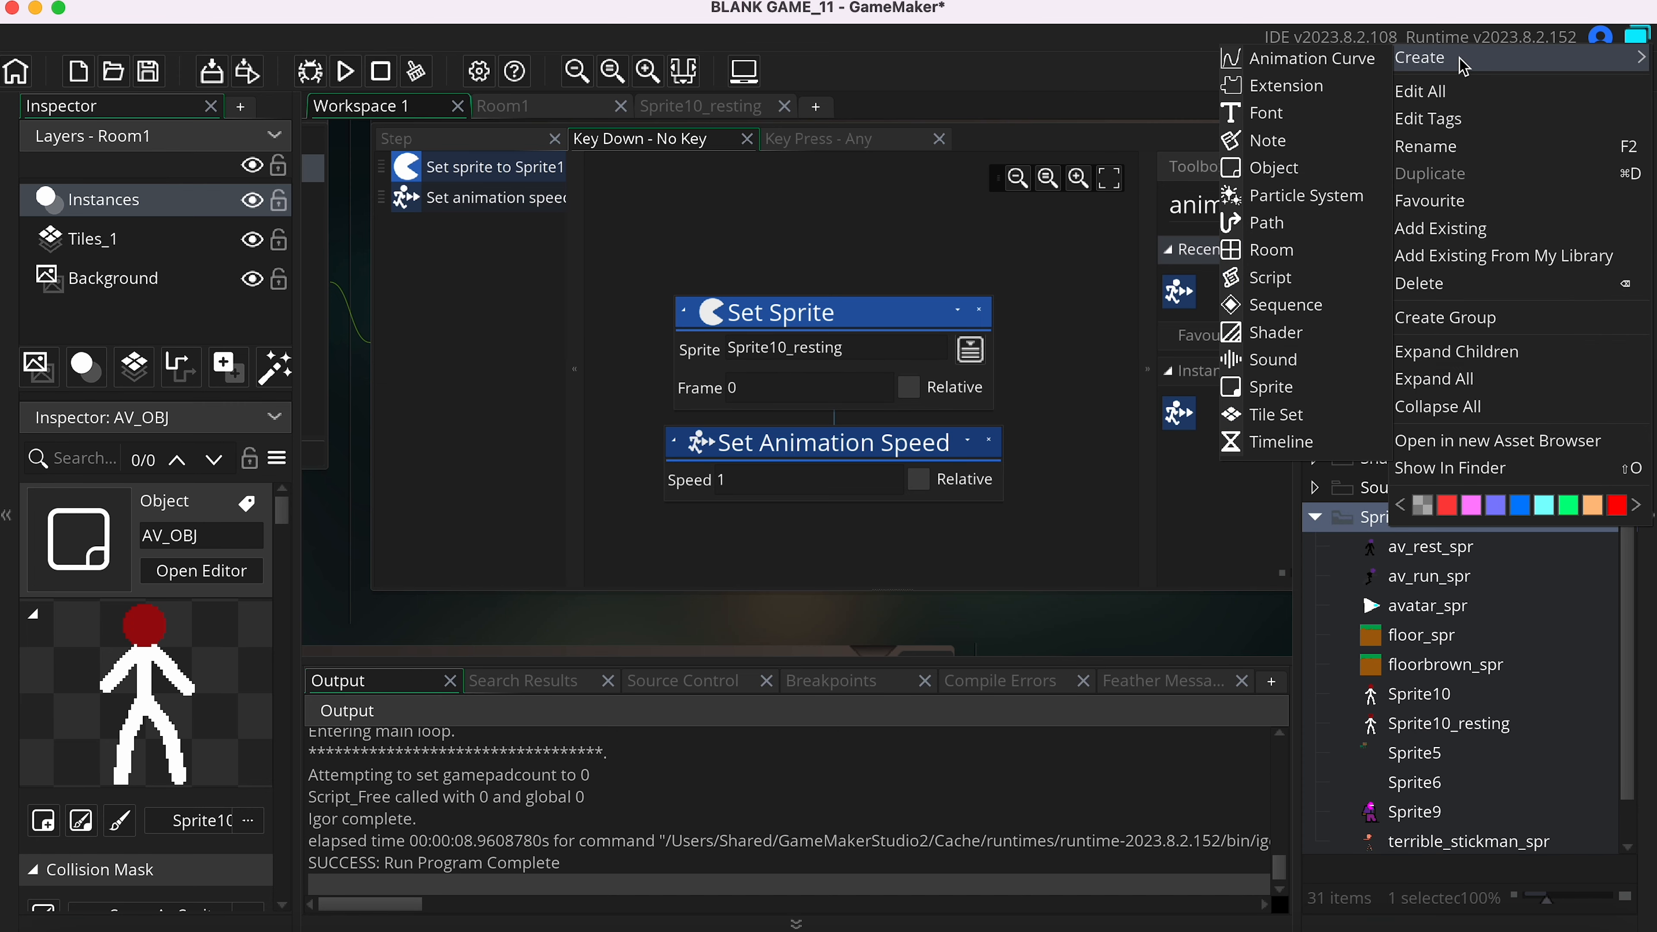
{"action": "left_click", "coordinate": [1278, 399]}
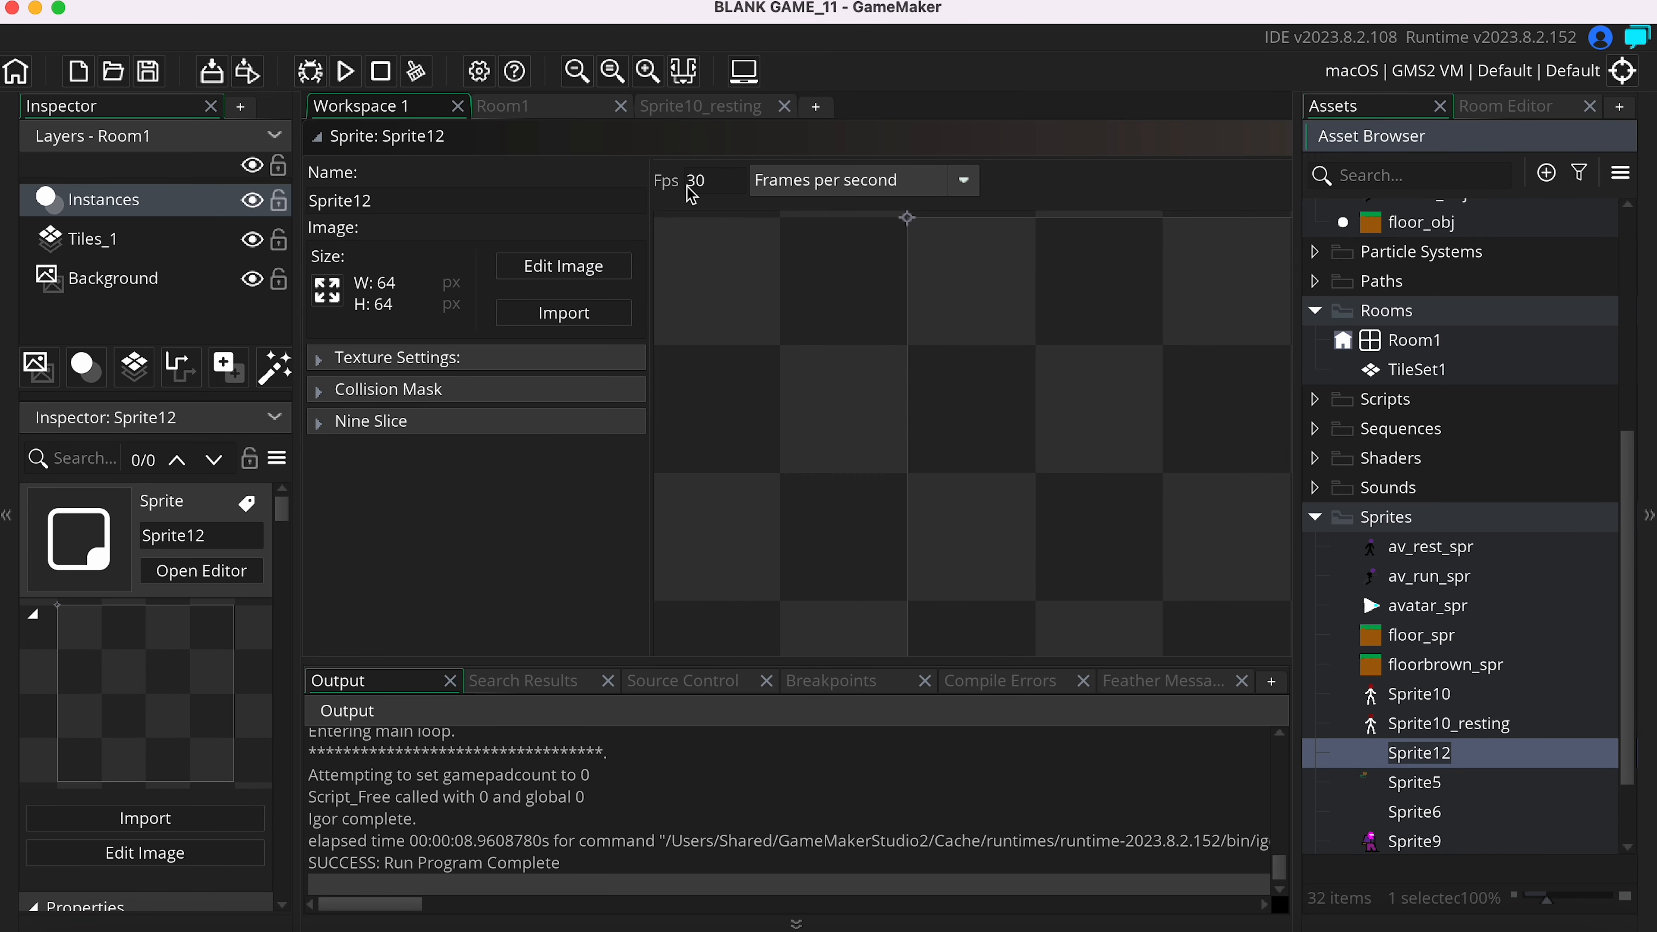
- Import characters.png from the Downloads folder into the new sprite and accept the import
{"action": "left_click", "coordinate": [536, 316]}
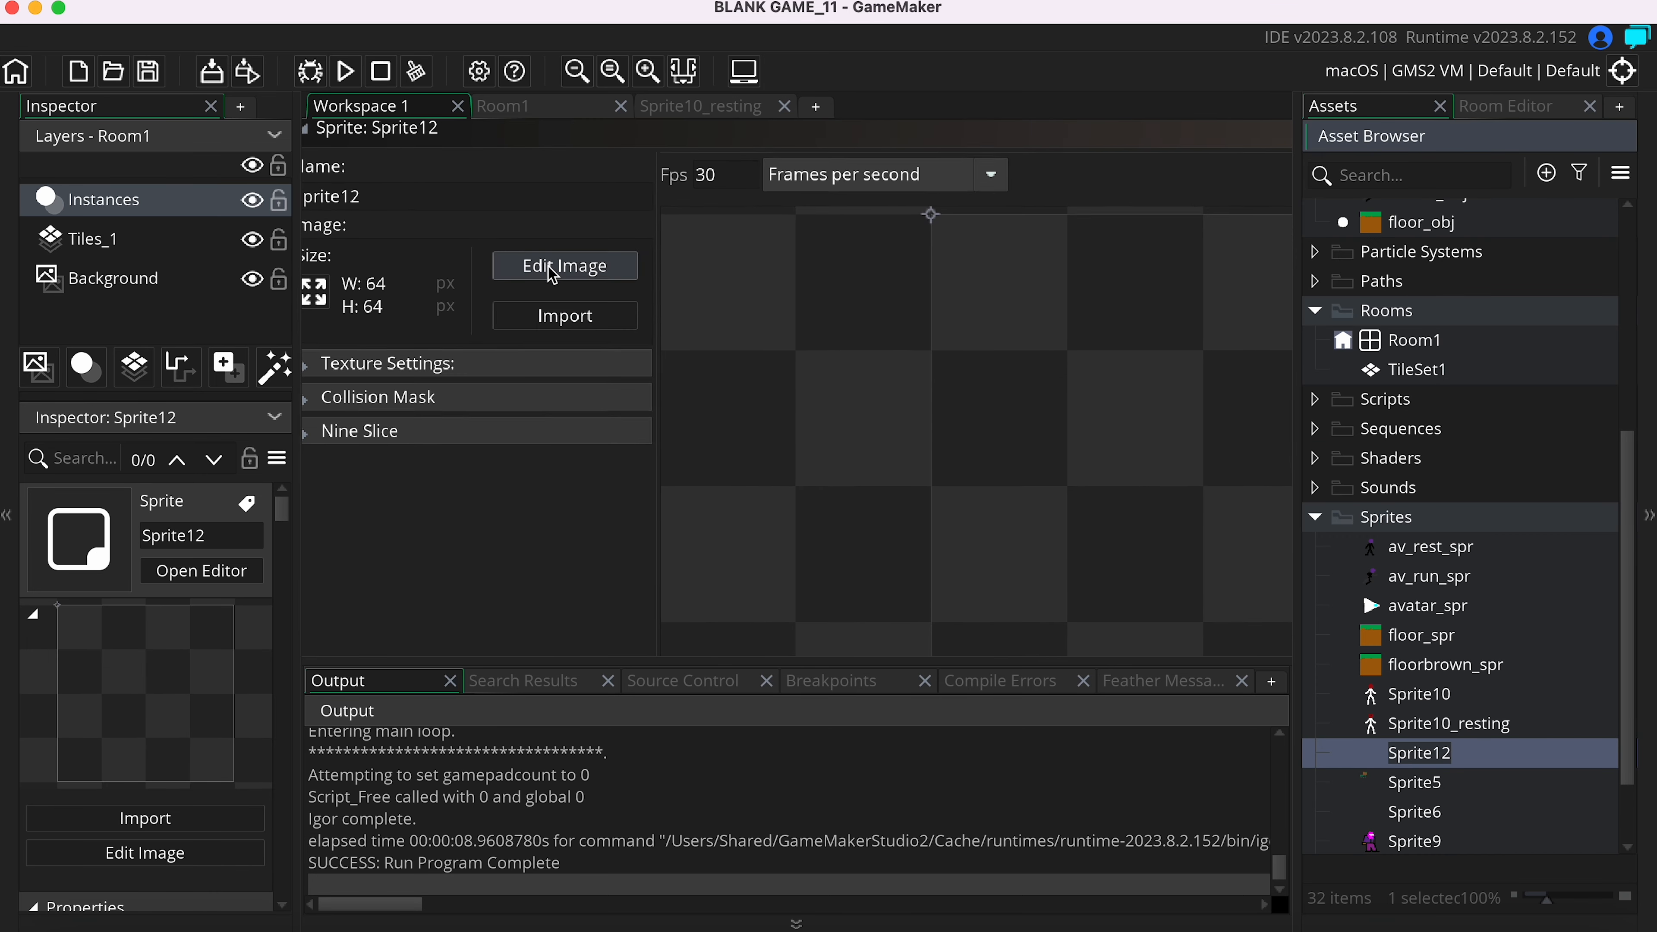
{"action": "left_click", "coordinate": [559, 312]}
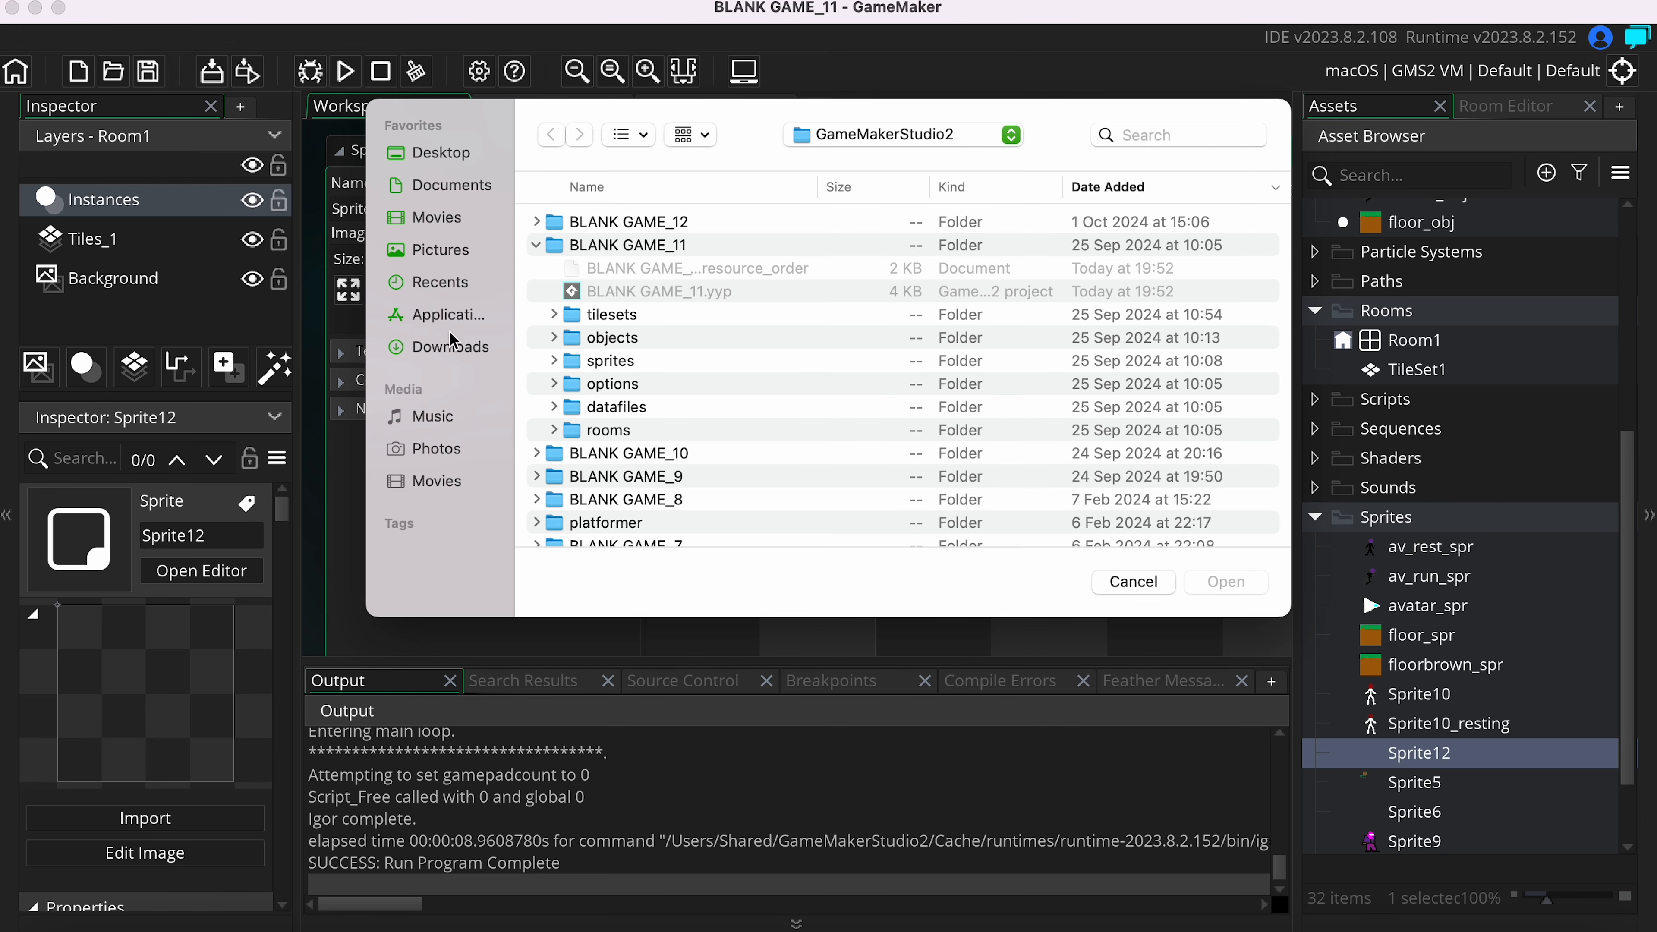
{"action": "left_click", "coordinate": [436, 350]}
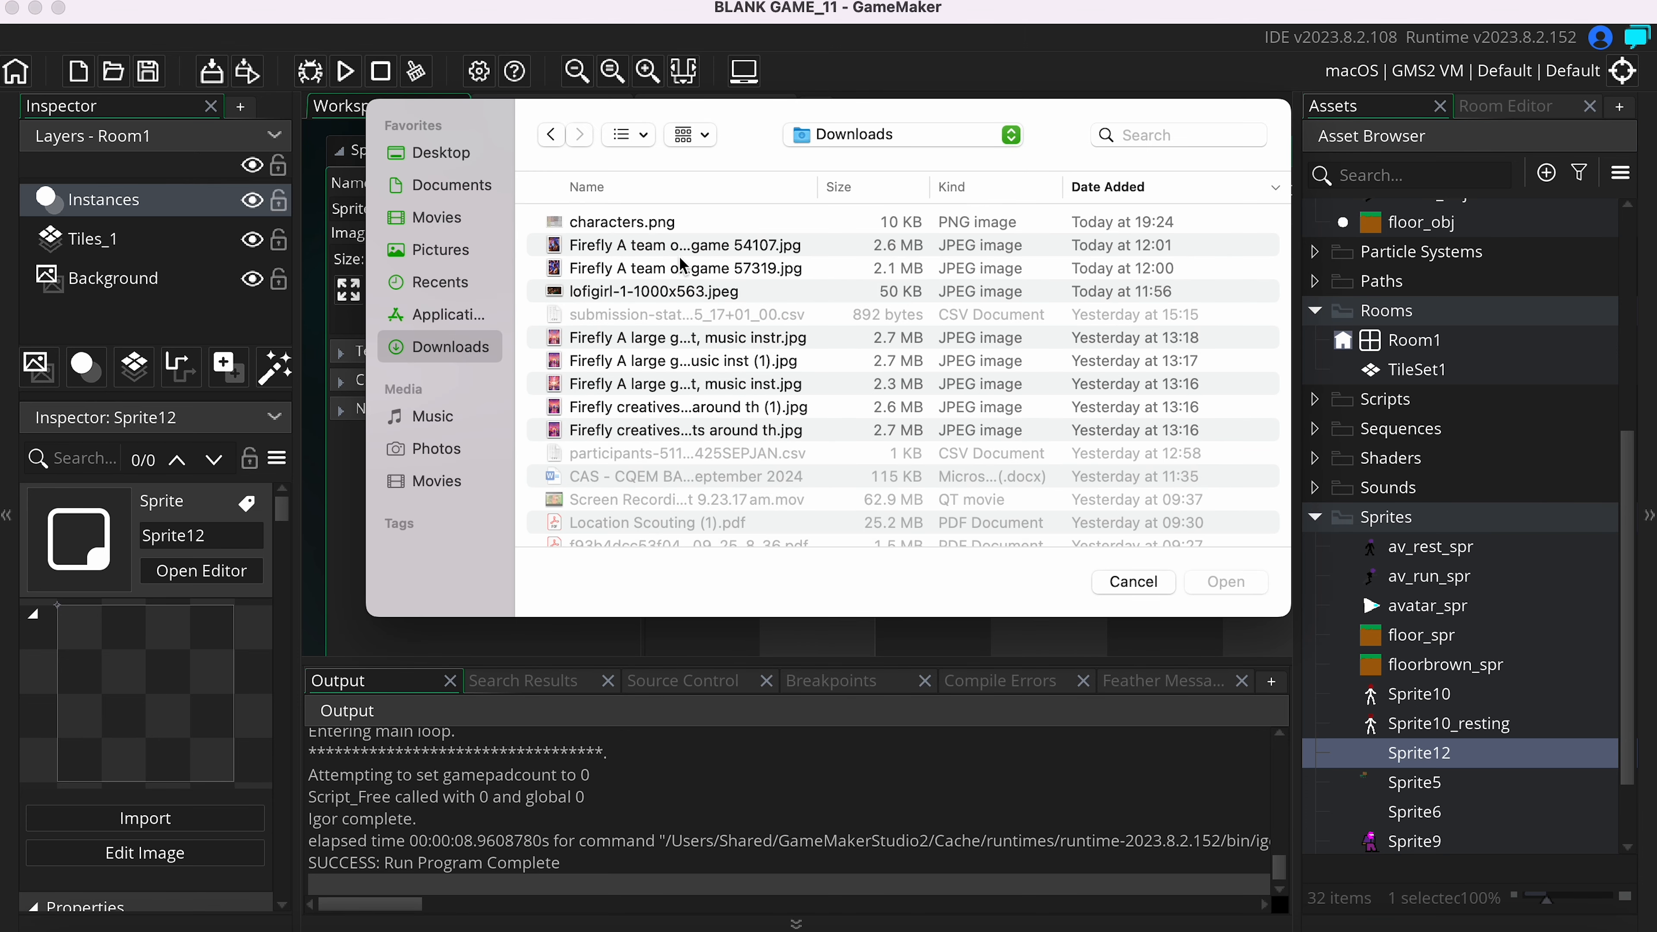
{"action": "left_click", "coordinate": [621, 222]}
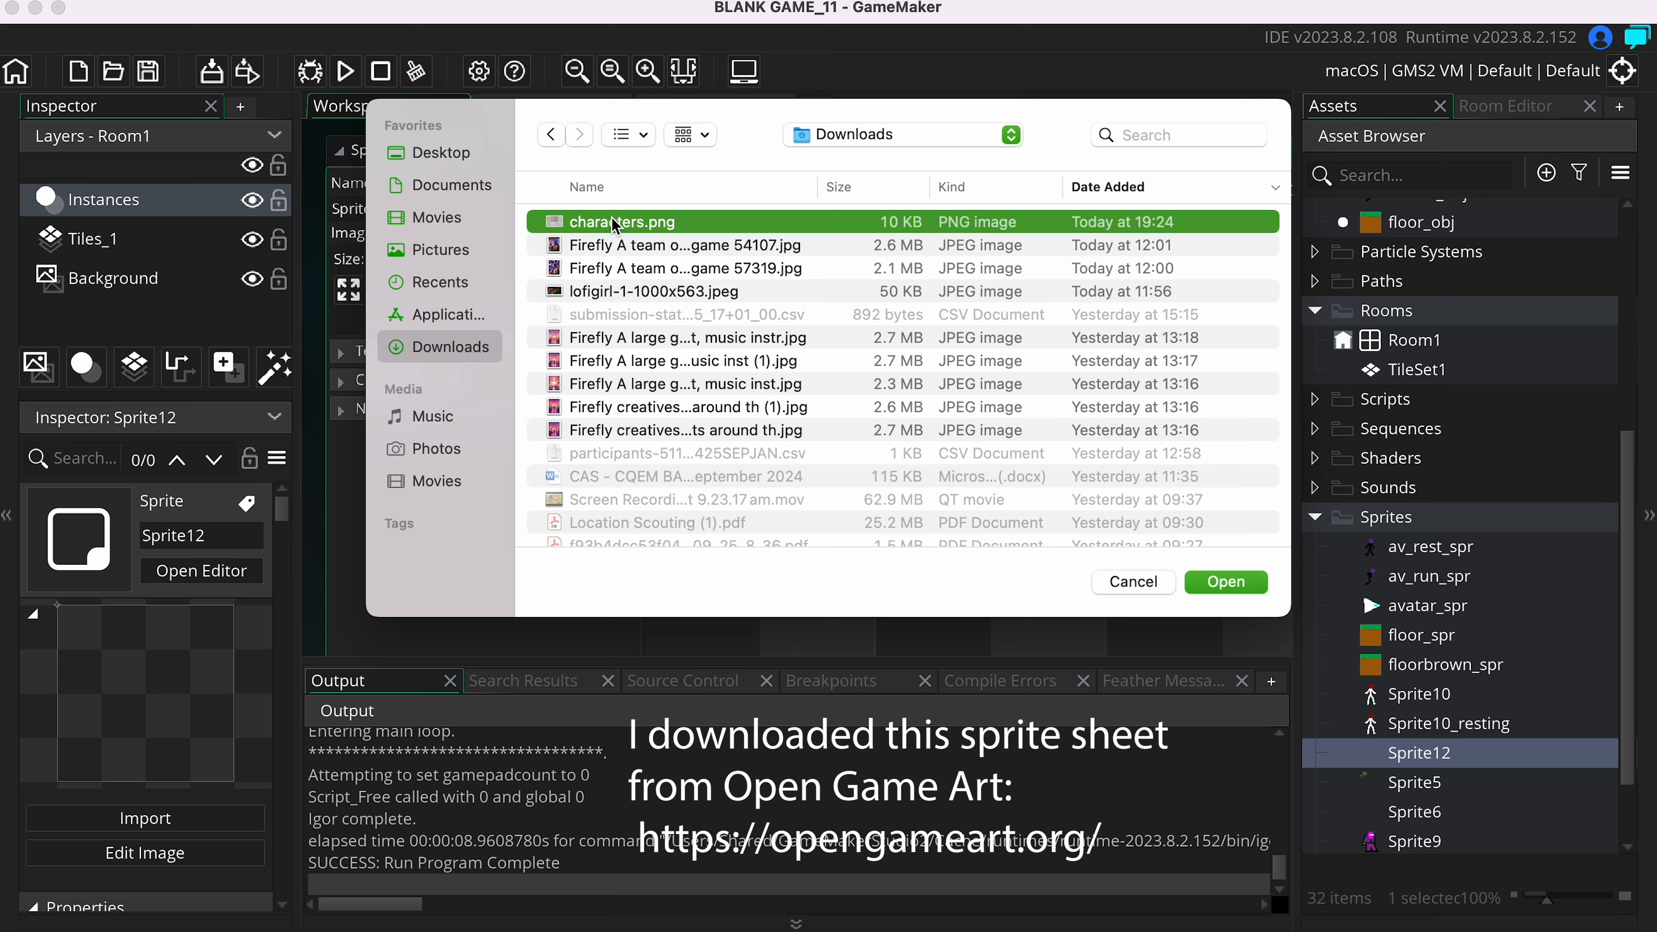
{"action": "double_click", "coordinate": [615, 223]}
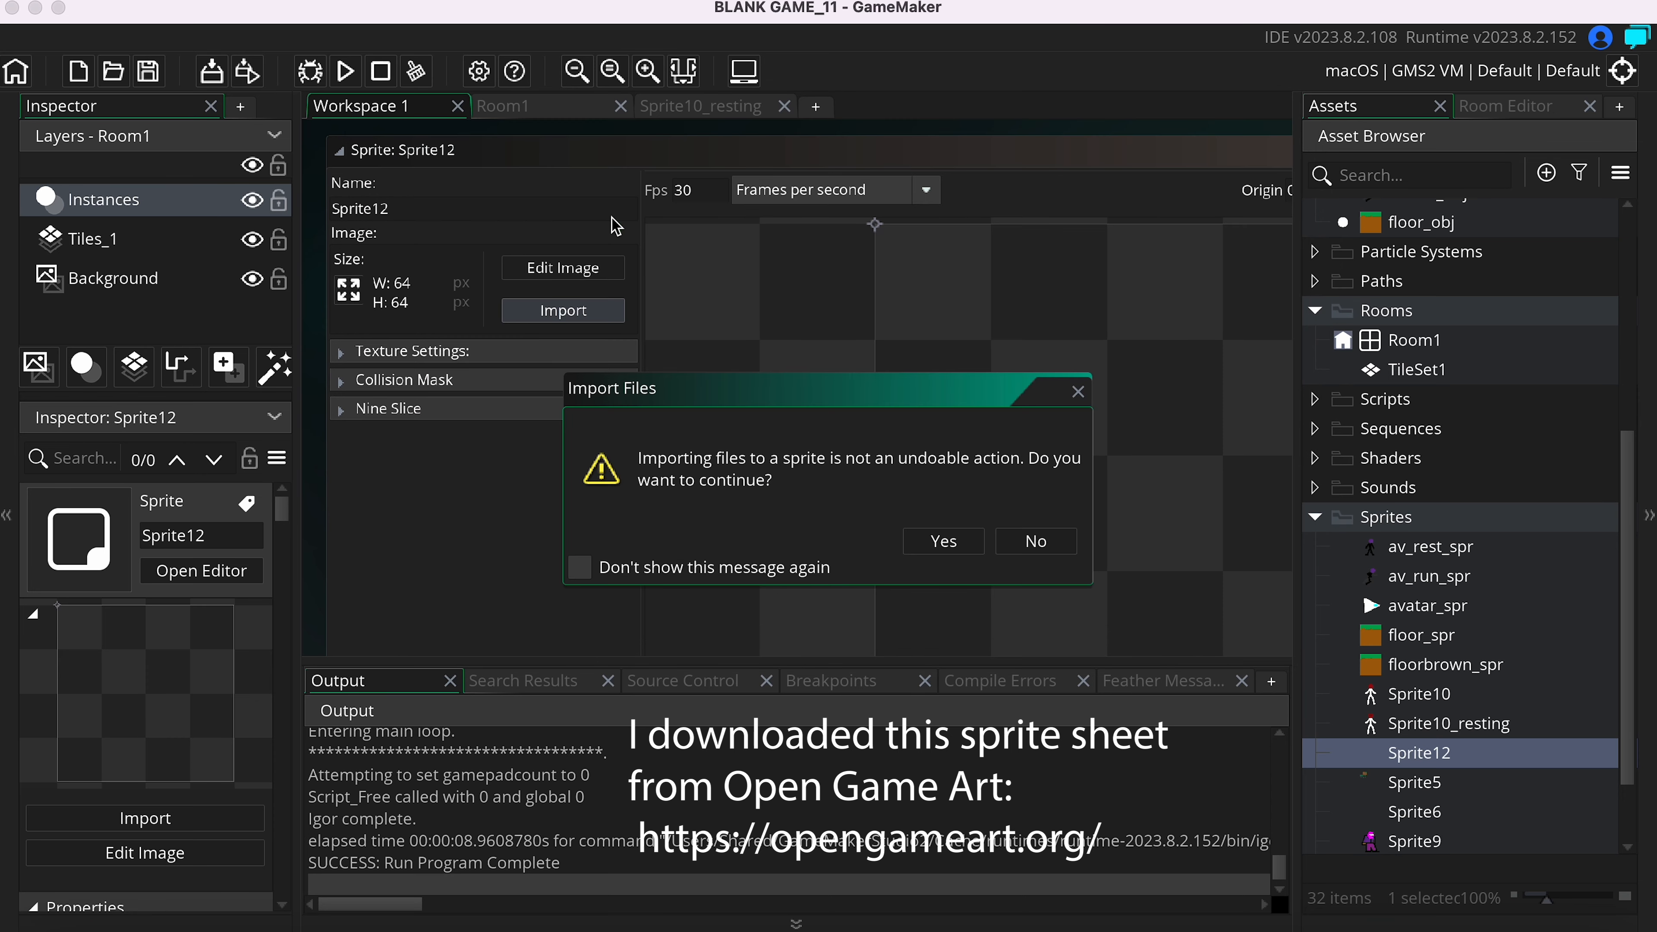
{"action": "left_click", "coordinate": [943, 541]}
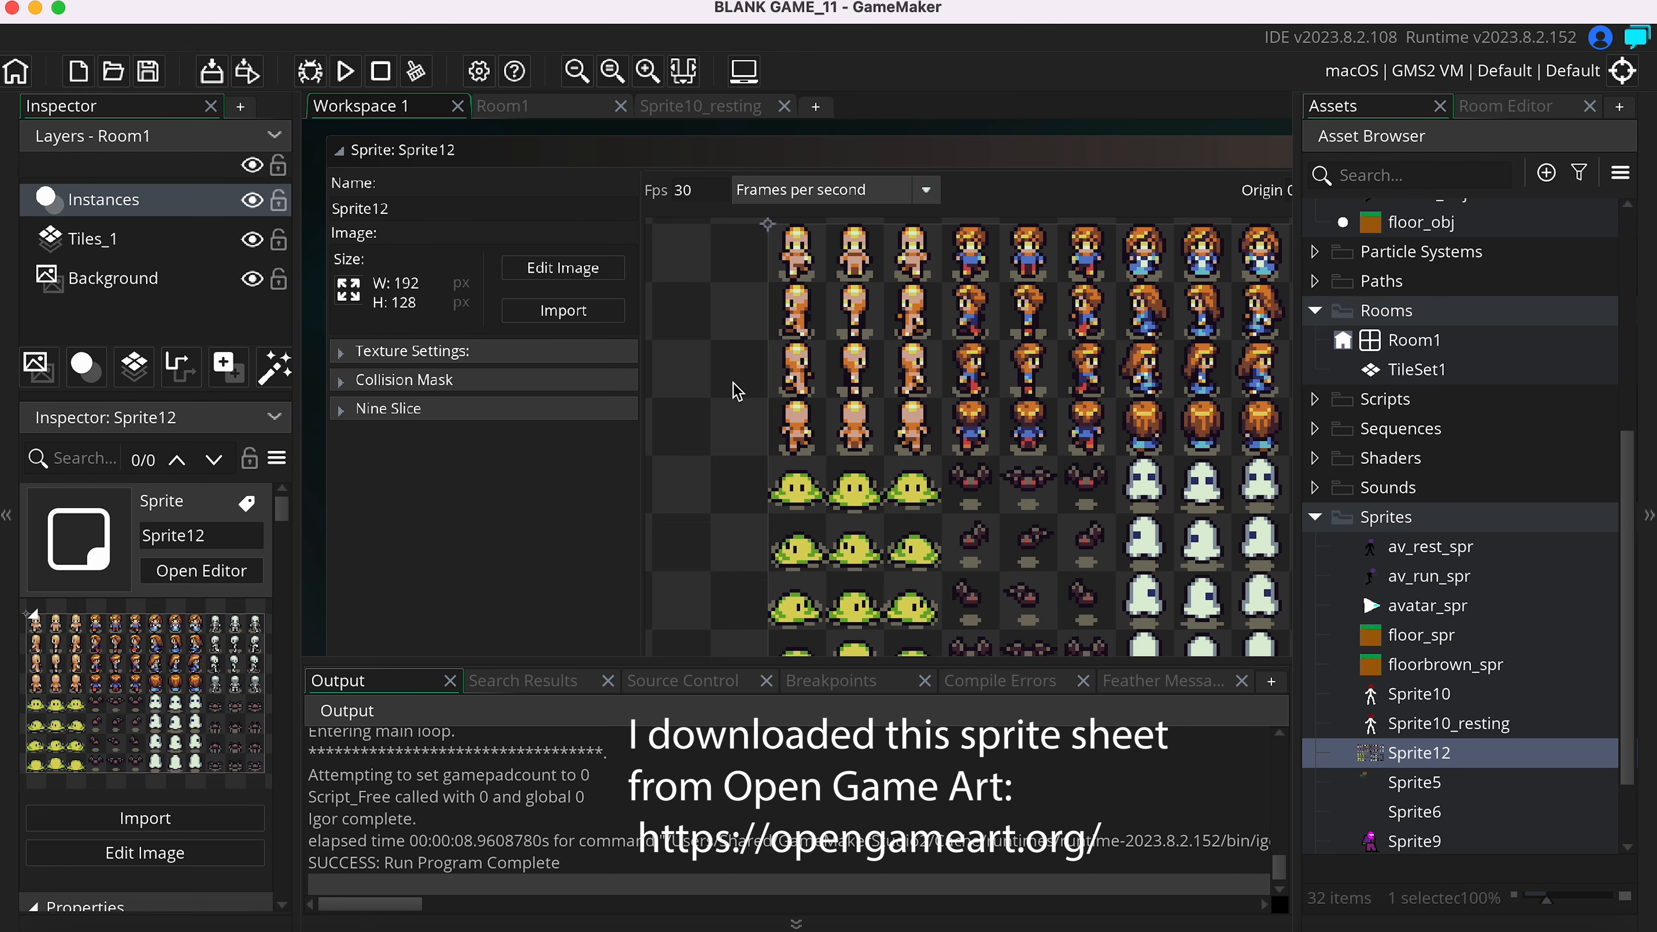
- Open the new sprite in the image editor and import characters.png from Downloads as a strip image
{"action": "scroll", "coordinate": [737, 392], "scroll_direction": "right", "scroll_amount": 3}
{"action": "scroll", "coordinate": [736, 392], "scroll_direction": "right", "scroll_amount": 2}
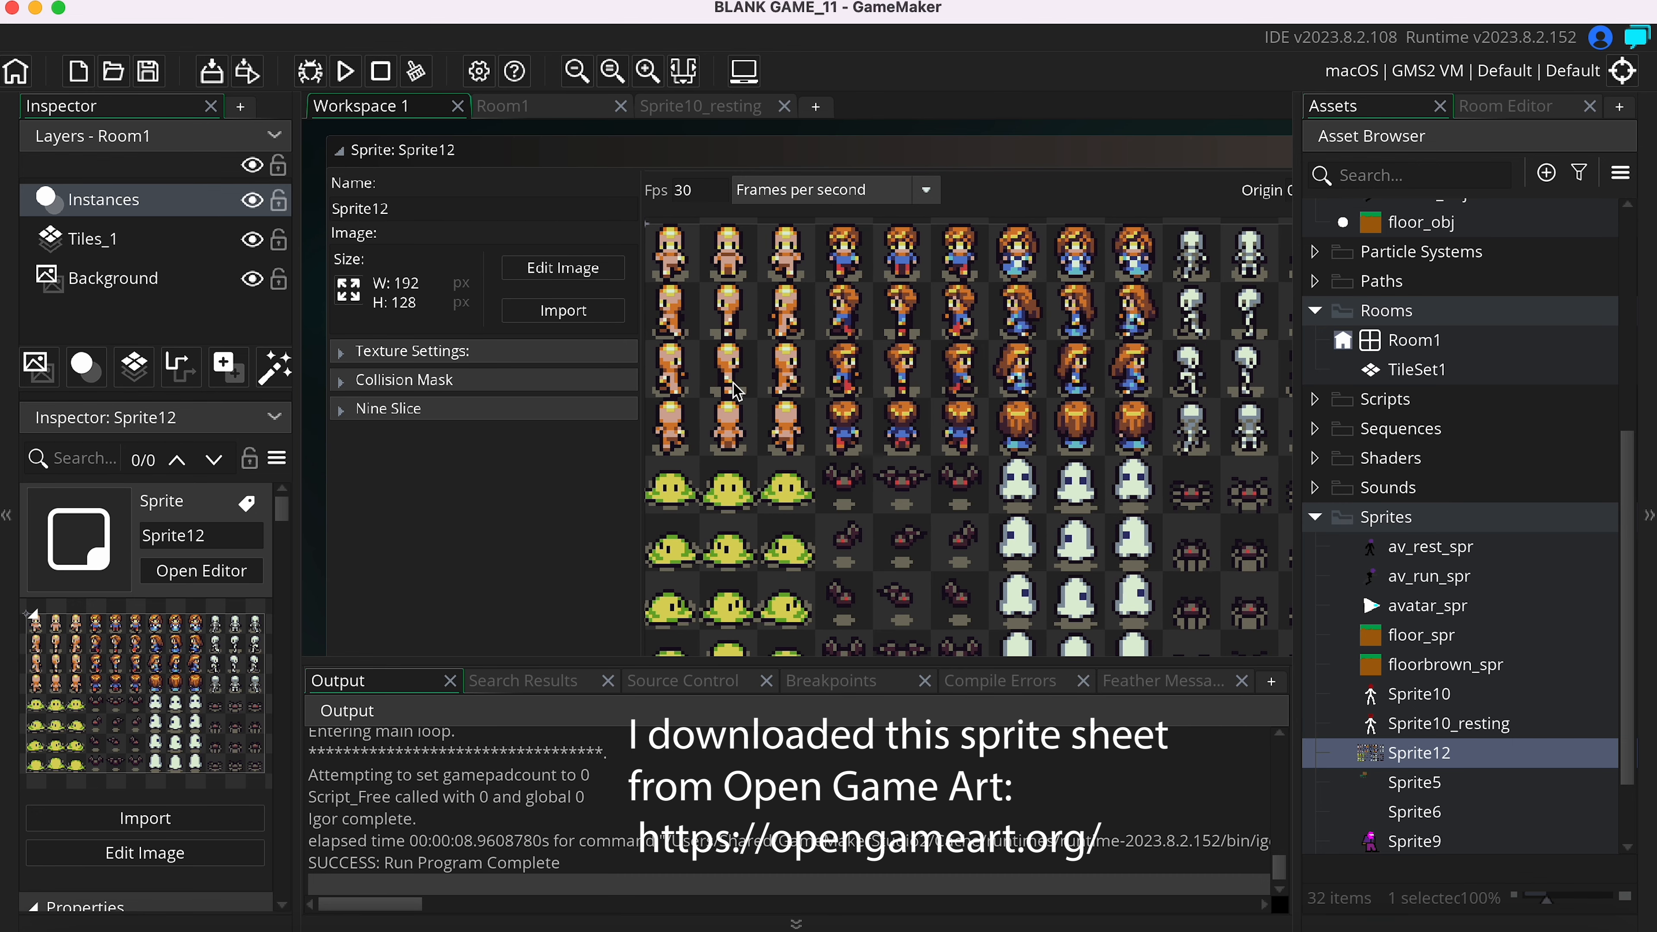
{"action": "scroll", "coordinate": [736, 392], "scroll_direction": "left", "scroll_amount": 2}
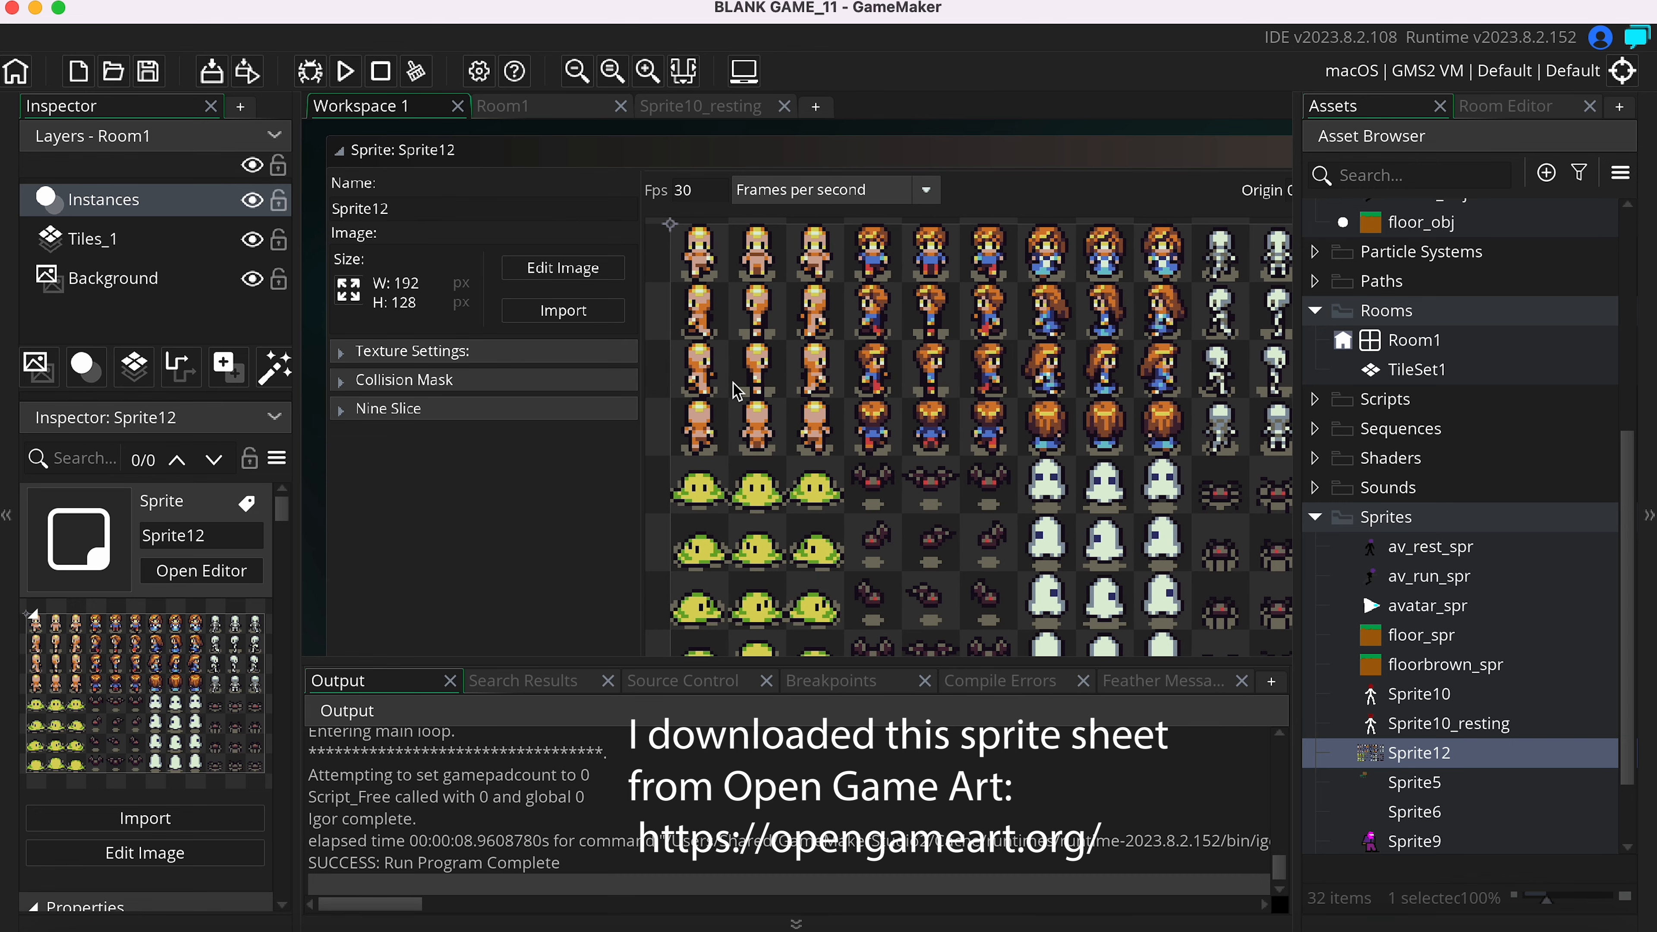
{"action": "left_click", "coordinate": [660, 3]}
{"action": "key", "text": "Escape"}
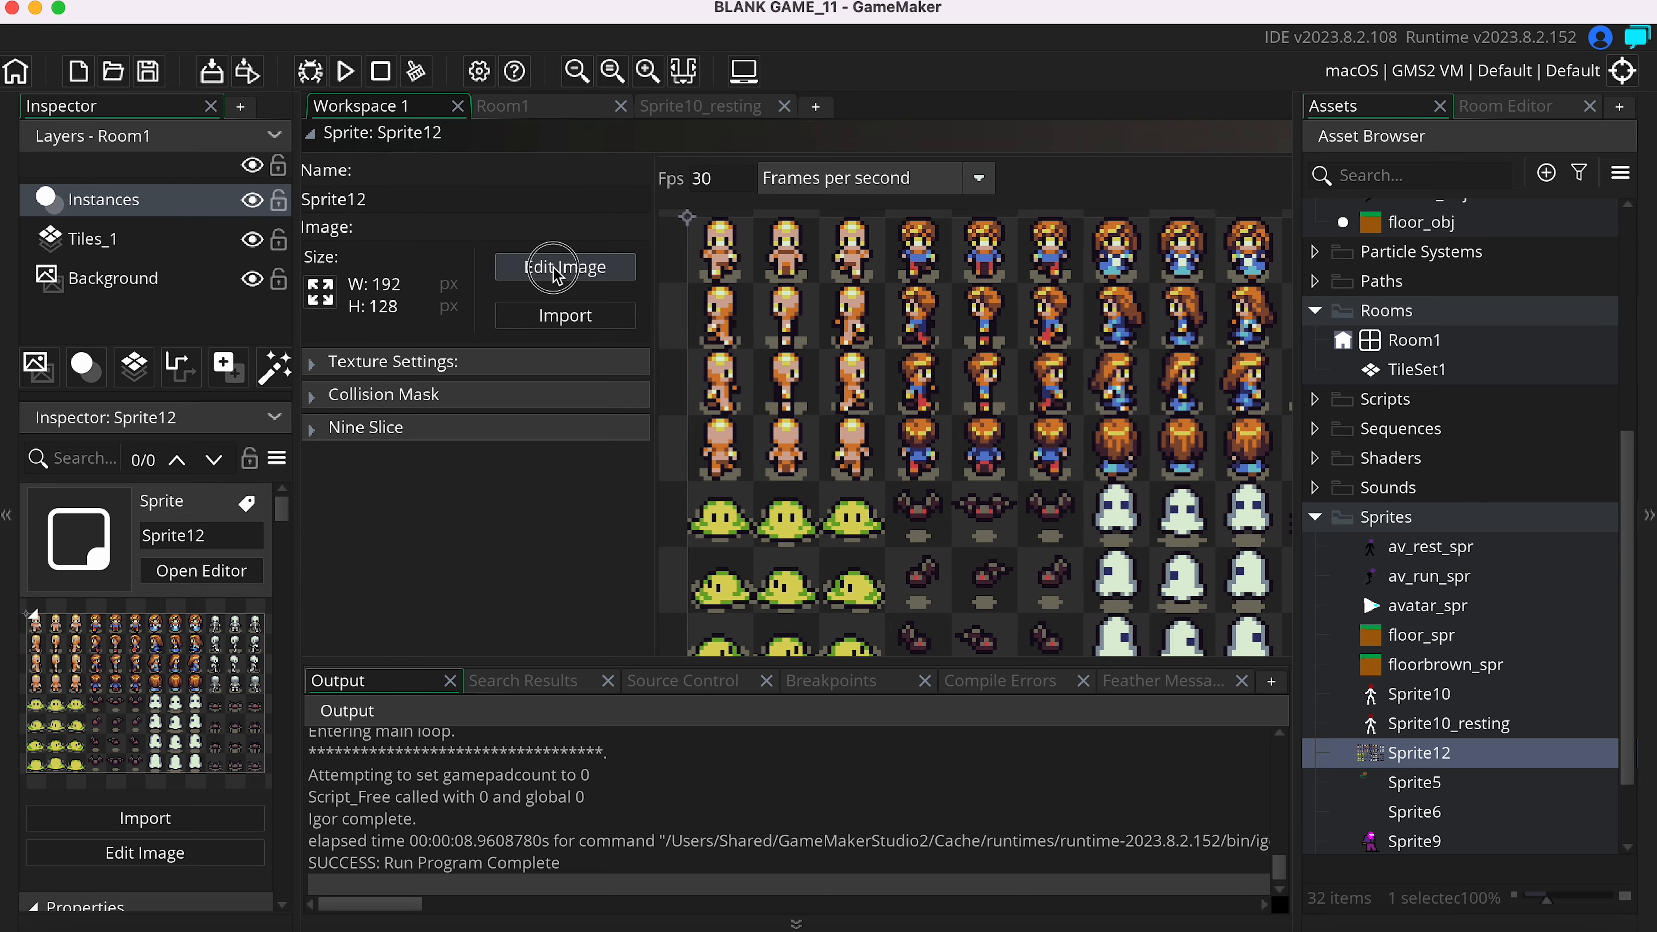
{"action": "left_click", "coordinate": [563, 267]}
{"action": "left_click", "coordinate": [910, 3]}
{"action": "mouse_move", "coordinate": [838, 3]}
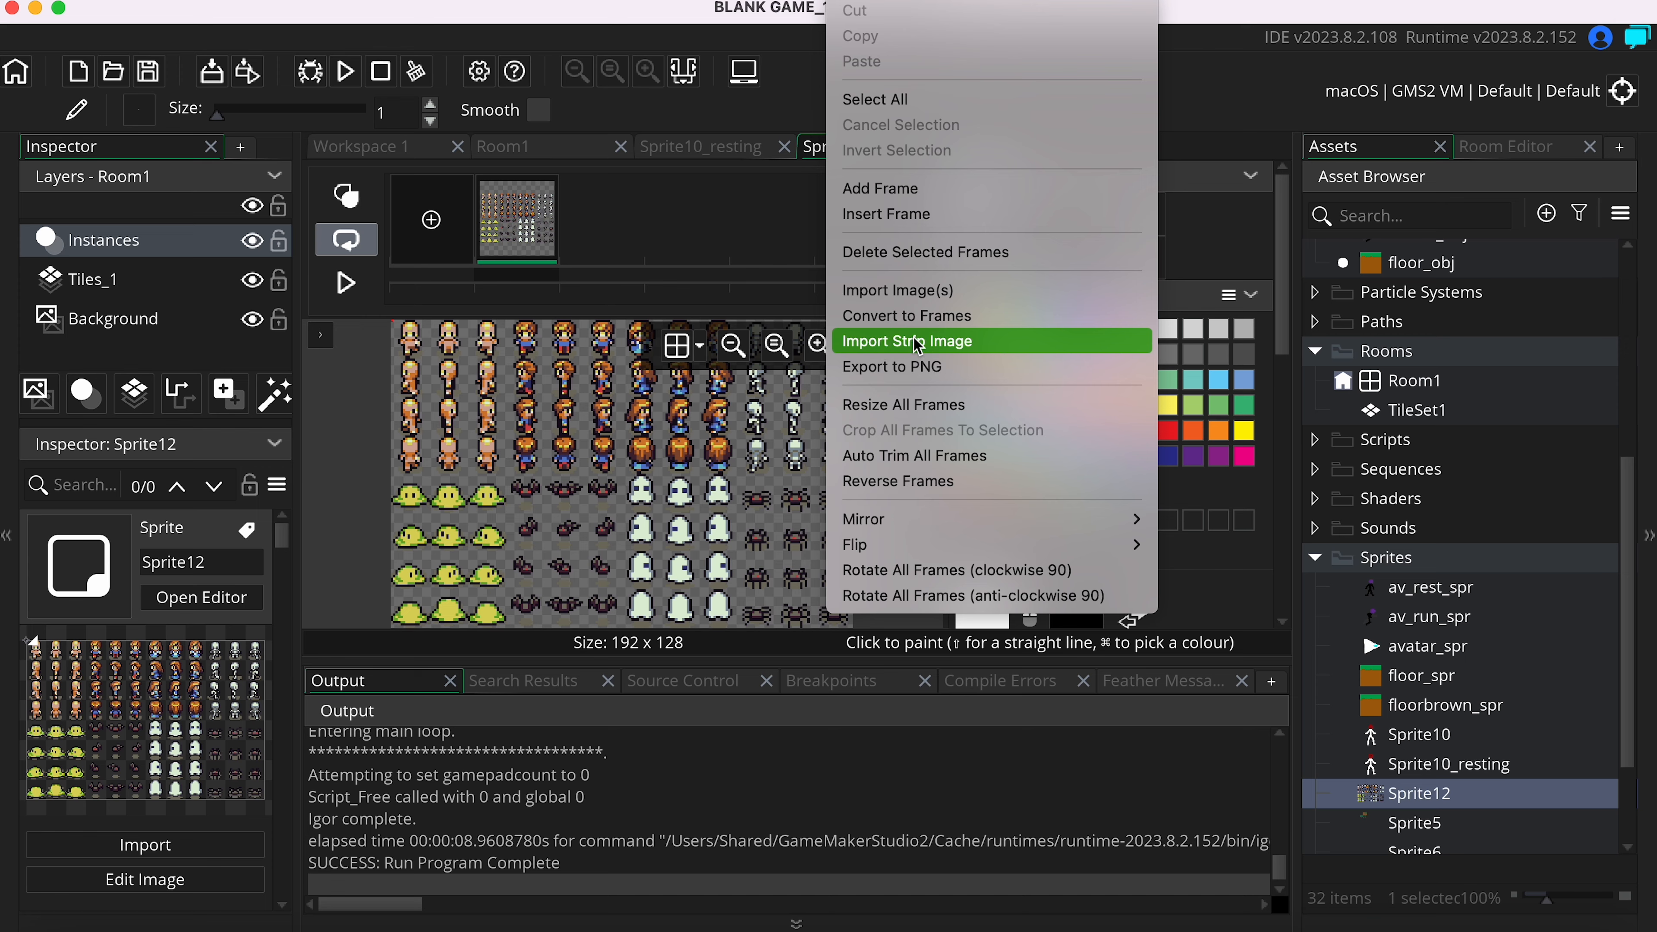
{"action": "left_click", "coordinate": [882, 346]}
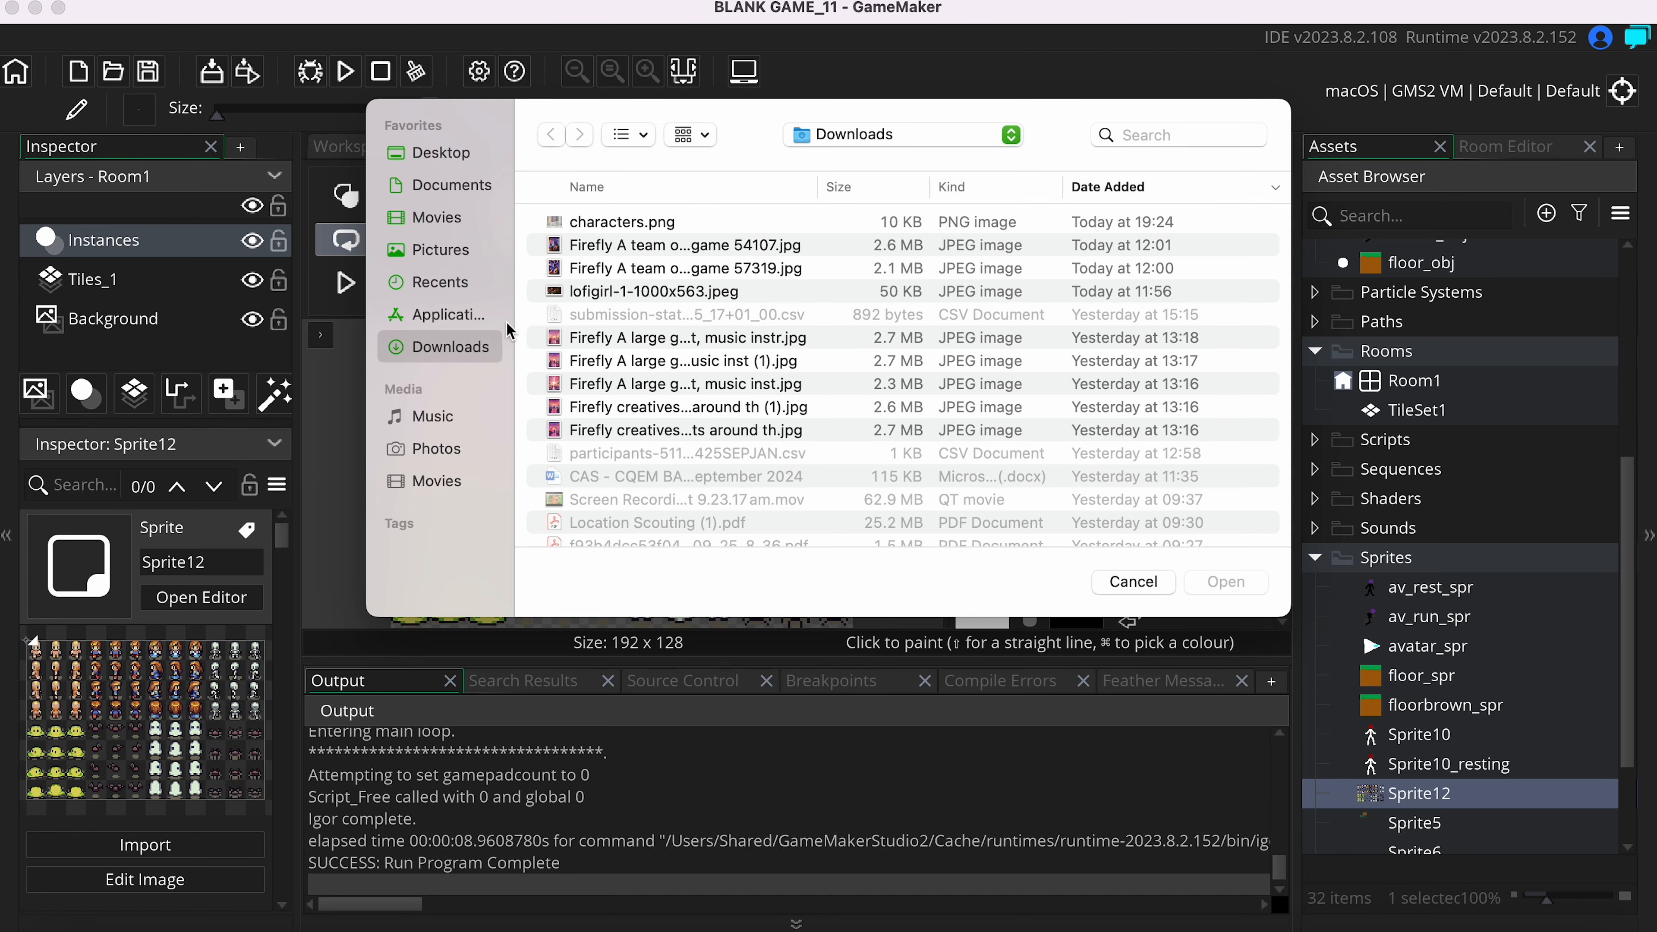
{"action": "left_click", "coordinate": [663, 223]}
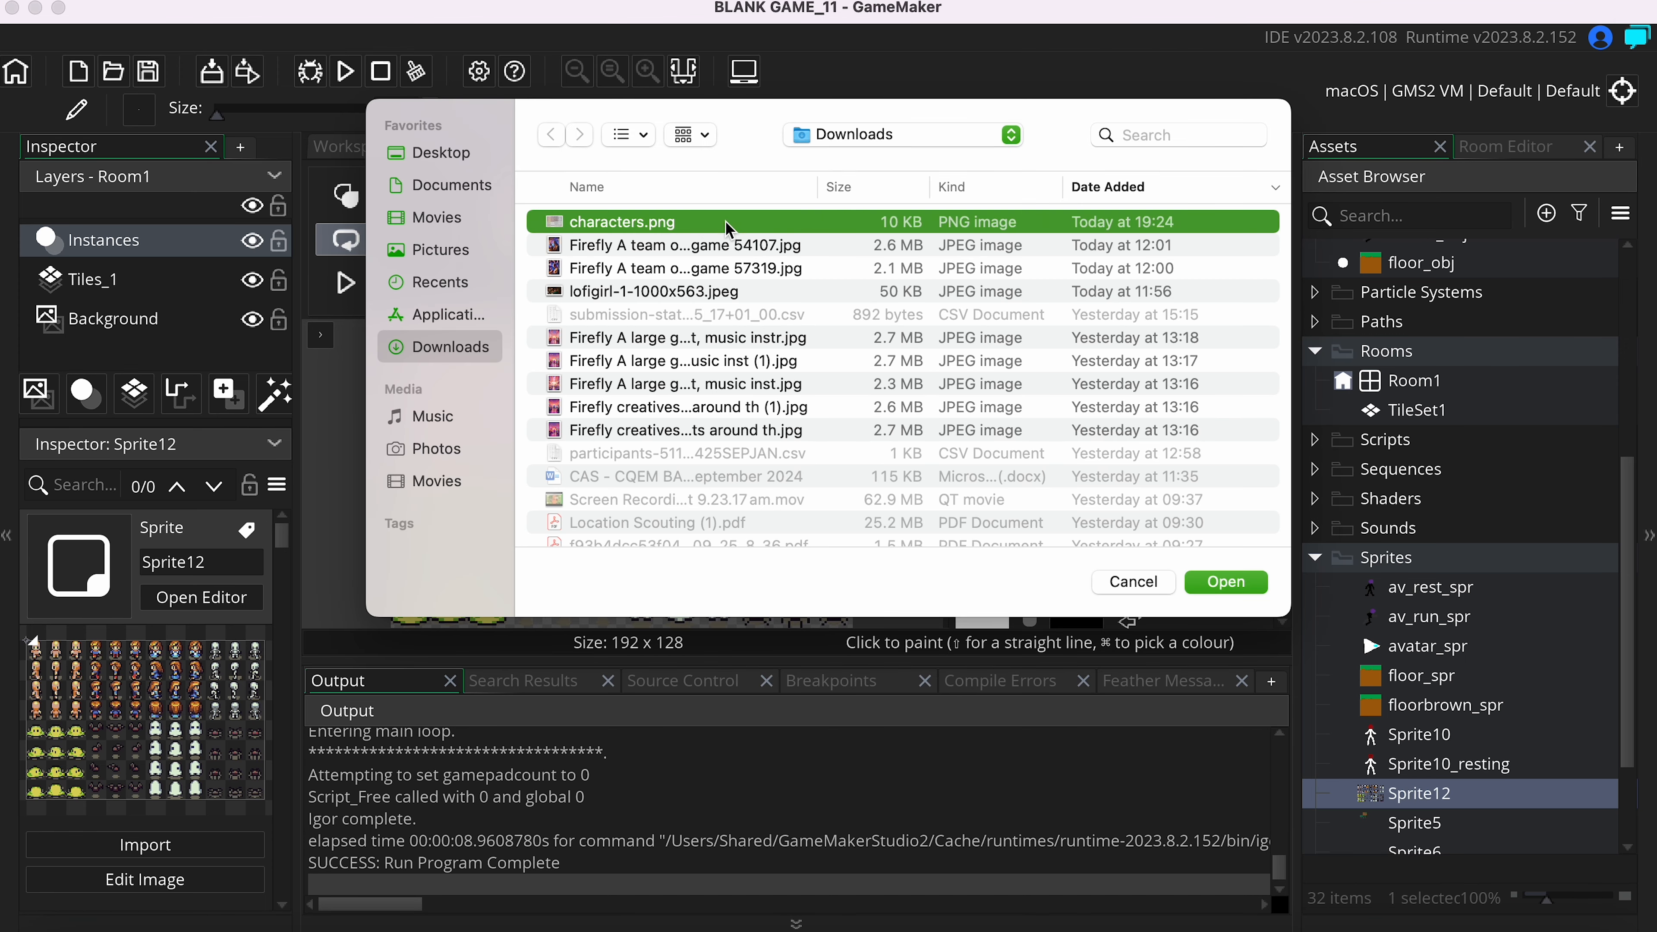
{"action": "double_click", "coordinate": [747, 225]}
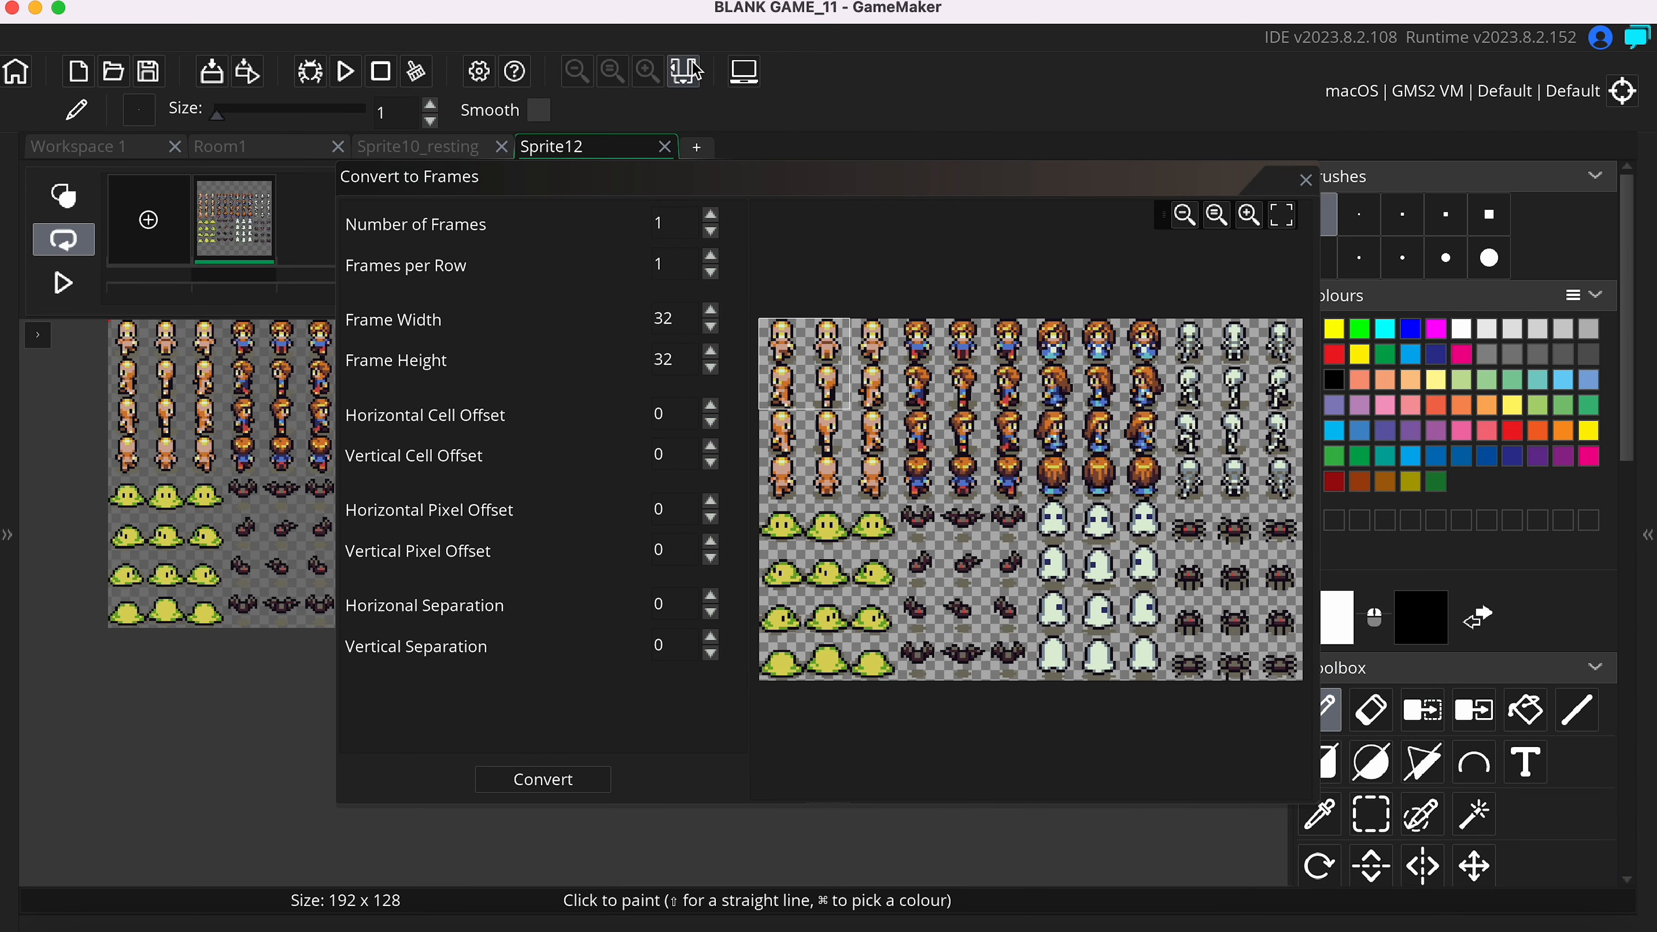
- Hide the docked panels for more room and set the number of frames and frames per row to 3 in Convert to Frames
{"action": "left_click", "coordinate": [690, 68]}
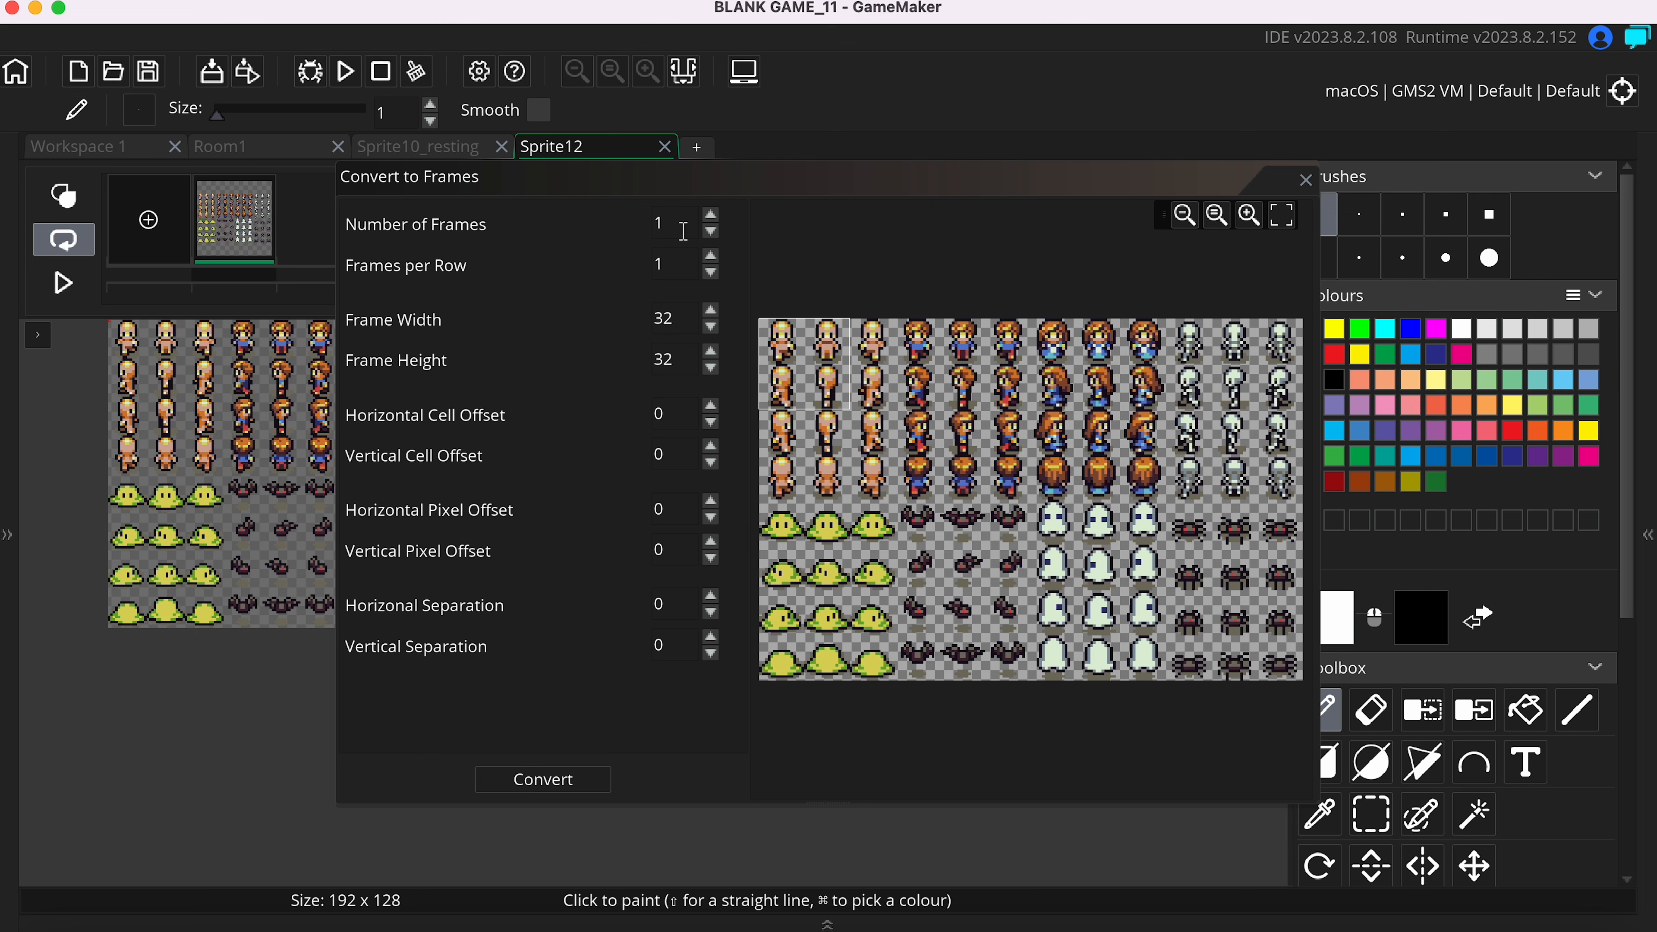
{"action": "left_click", "coordinate": [712, 215]}
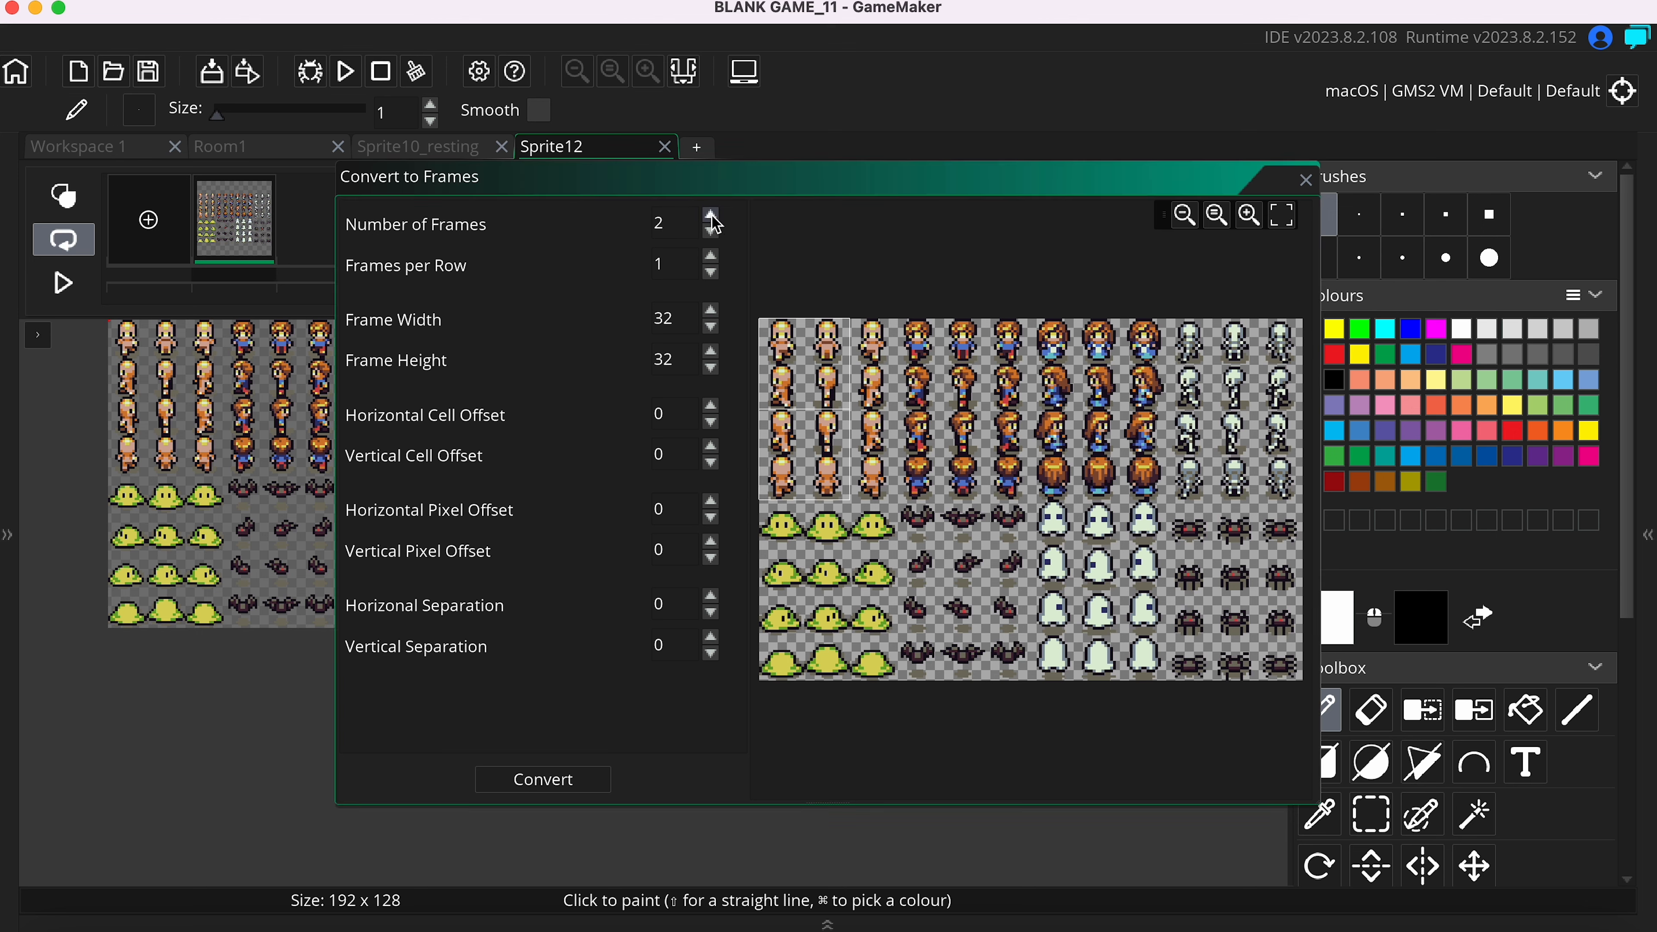
{"action": "left_click", "coordinate": [713, 254]}
{"action": "left_click", "coordinate": [713, 254]}
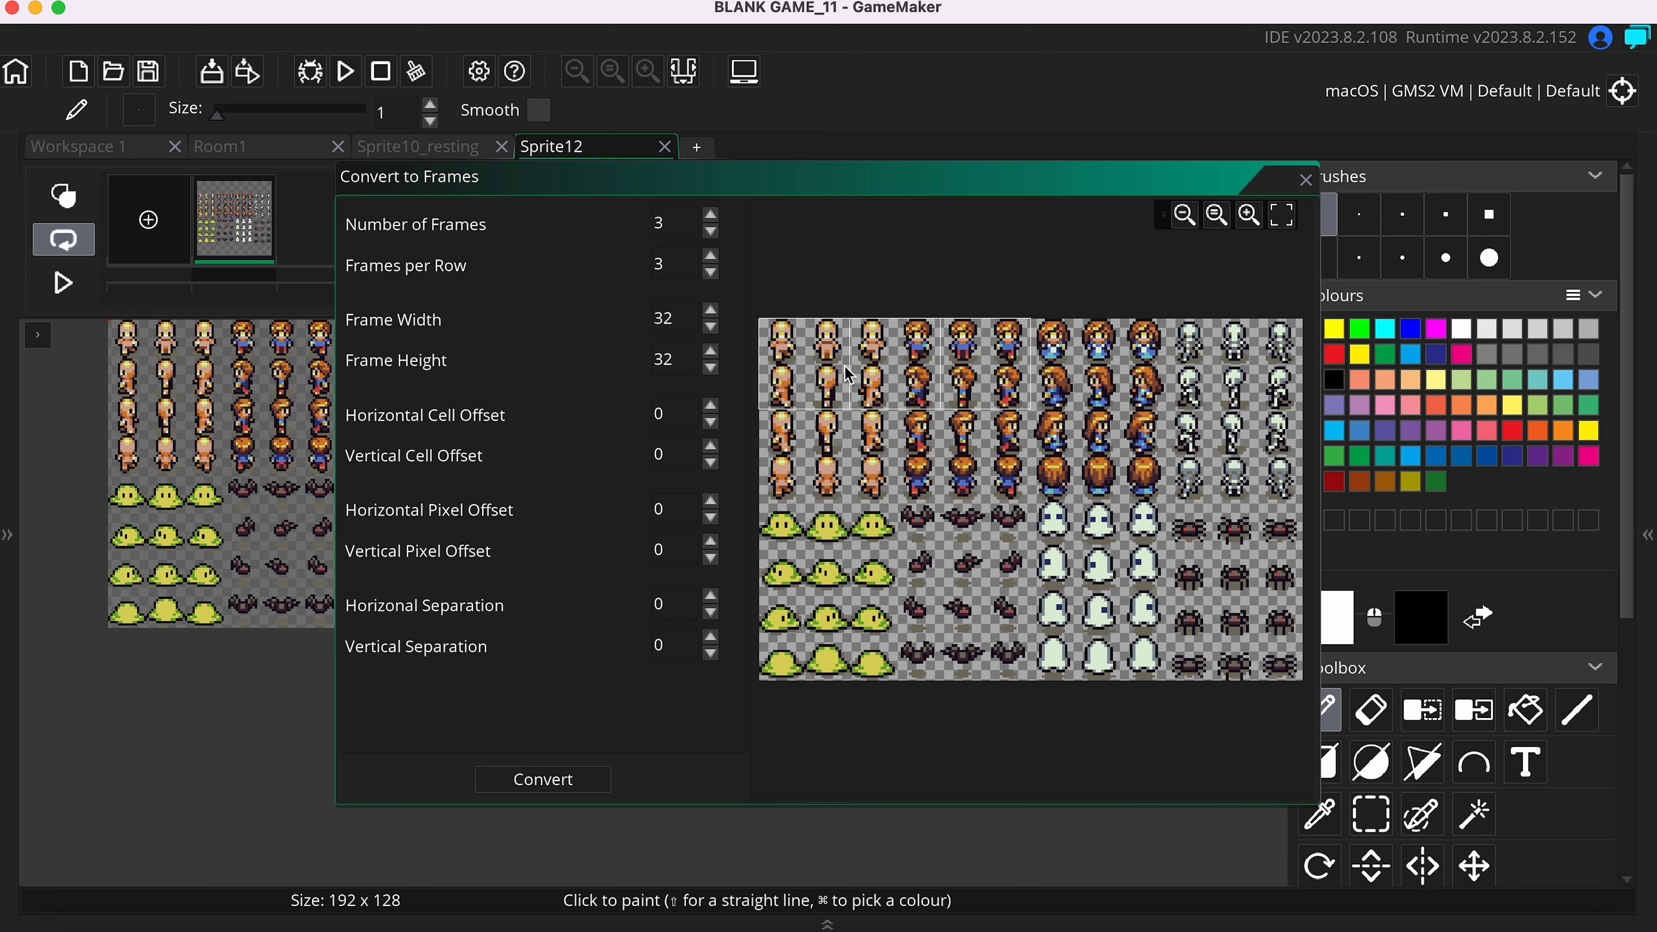
- Try raising the number of frames and frames per row to 5, and return both to 3
{"action": "left_click", "coordinate": [713, 255]}
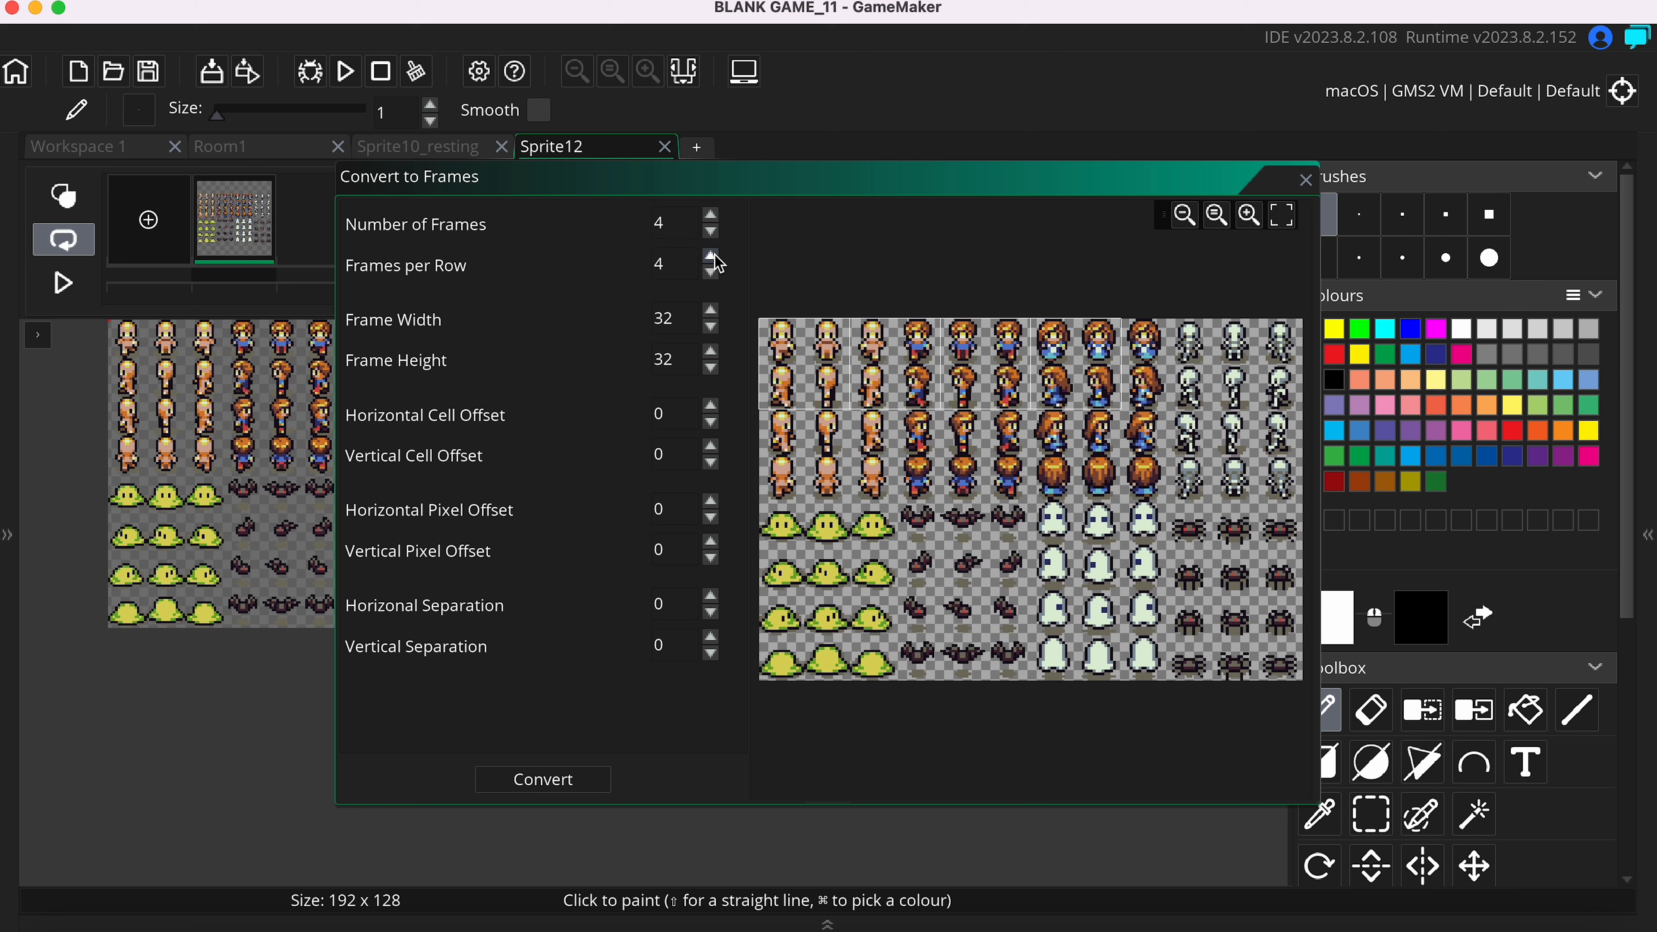
{"action": "left_click", "coordinate": [713, 256]}
{"action": "left_click", "coordinate": [711, 273]}
{"action": "left_click", "coordinate": [711, 273]}
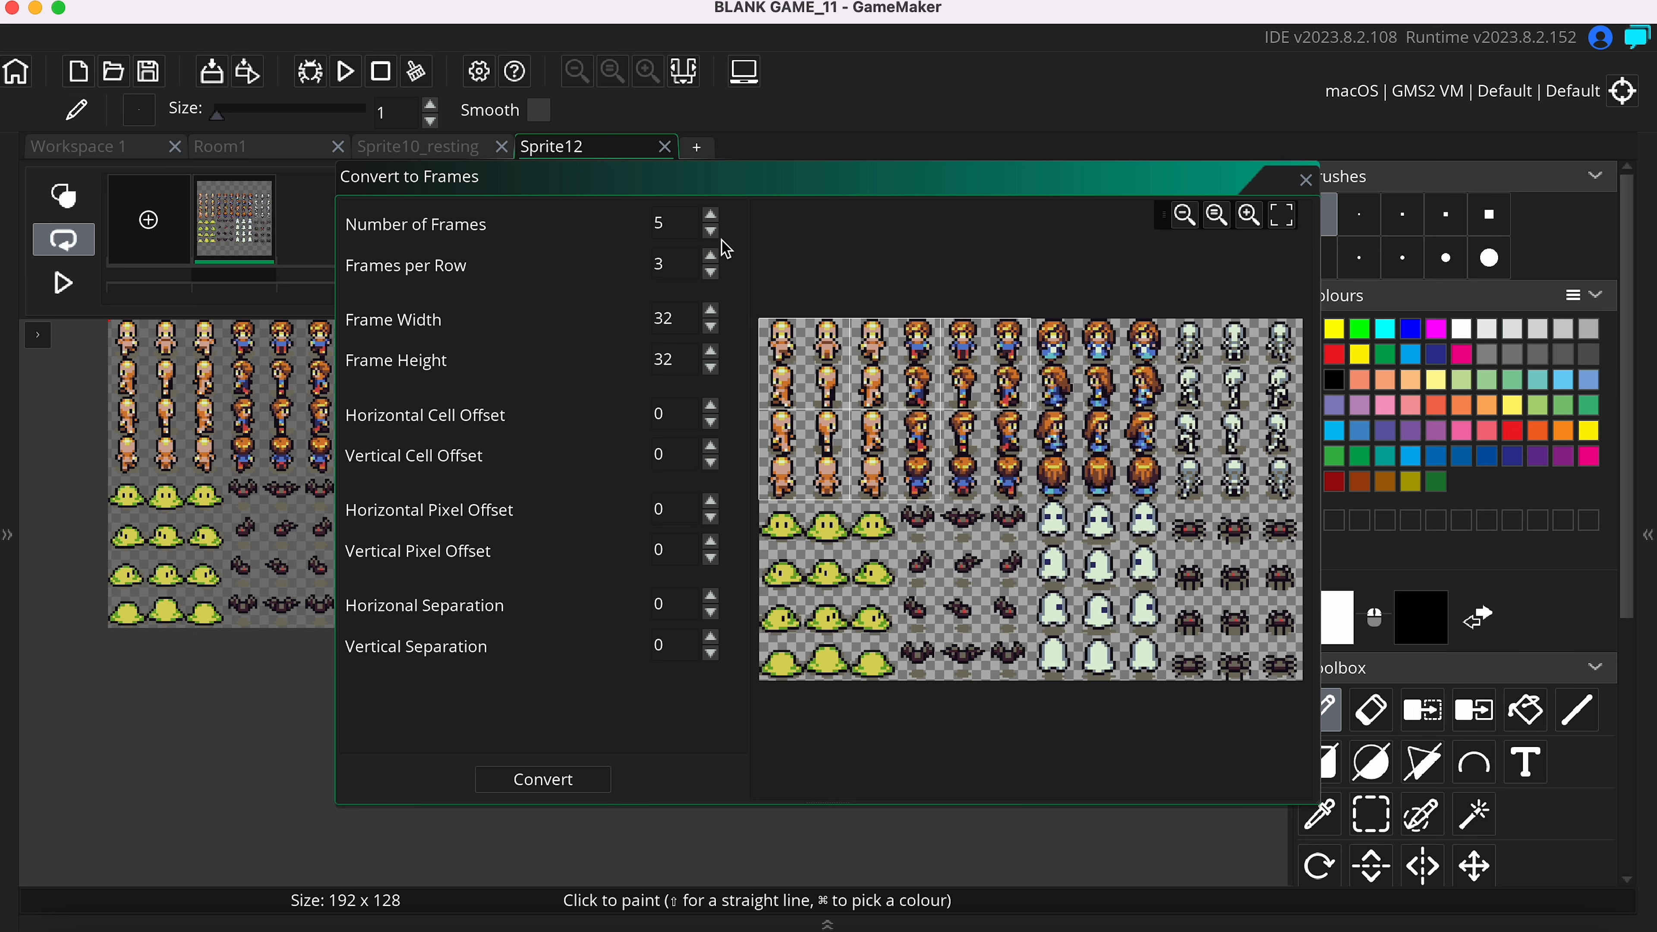
{"action": "left_click", "coordinate": [712, 232]}
{"action": "left_click", "coordinate": [711, 232]}
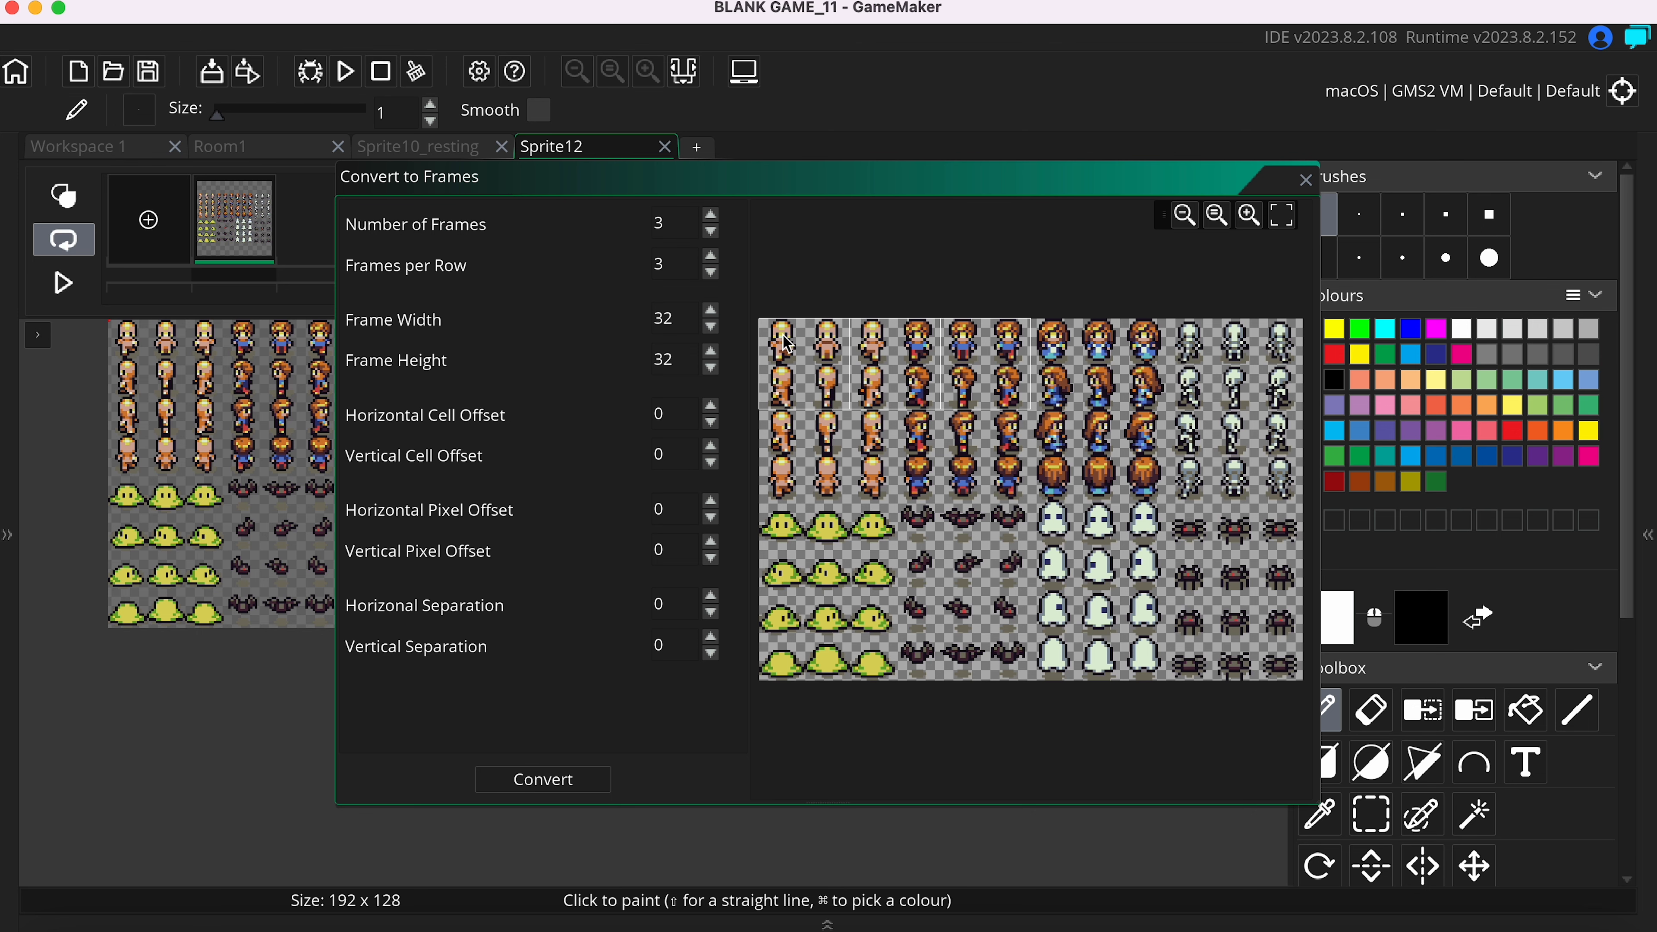
- Set the frame width and frame height to 16, convert the sheet to frames and accept replacing the existing sprite frames
{"action": "double_click", "coordinate": [665, 319]}
{"action": "type", "text": "16"}
{"action": "double_click", "coordinate": [665, 360]}
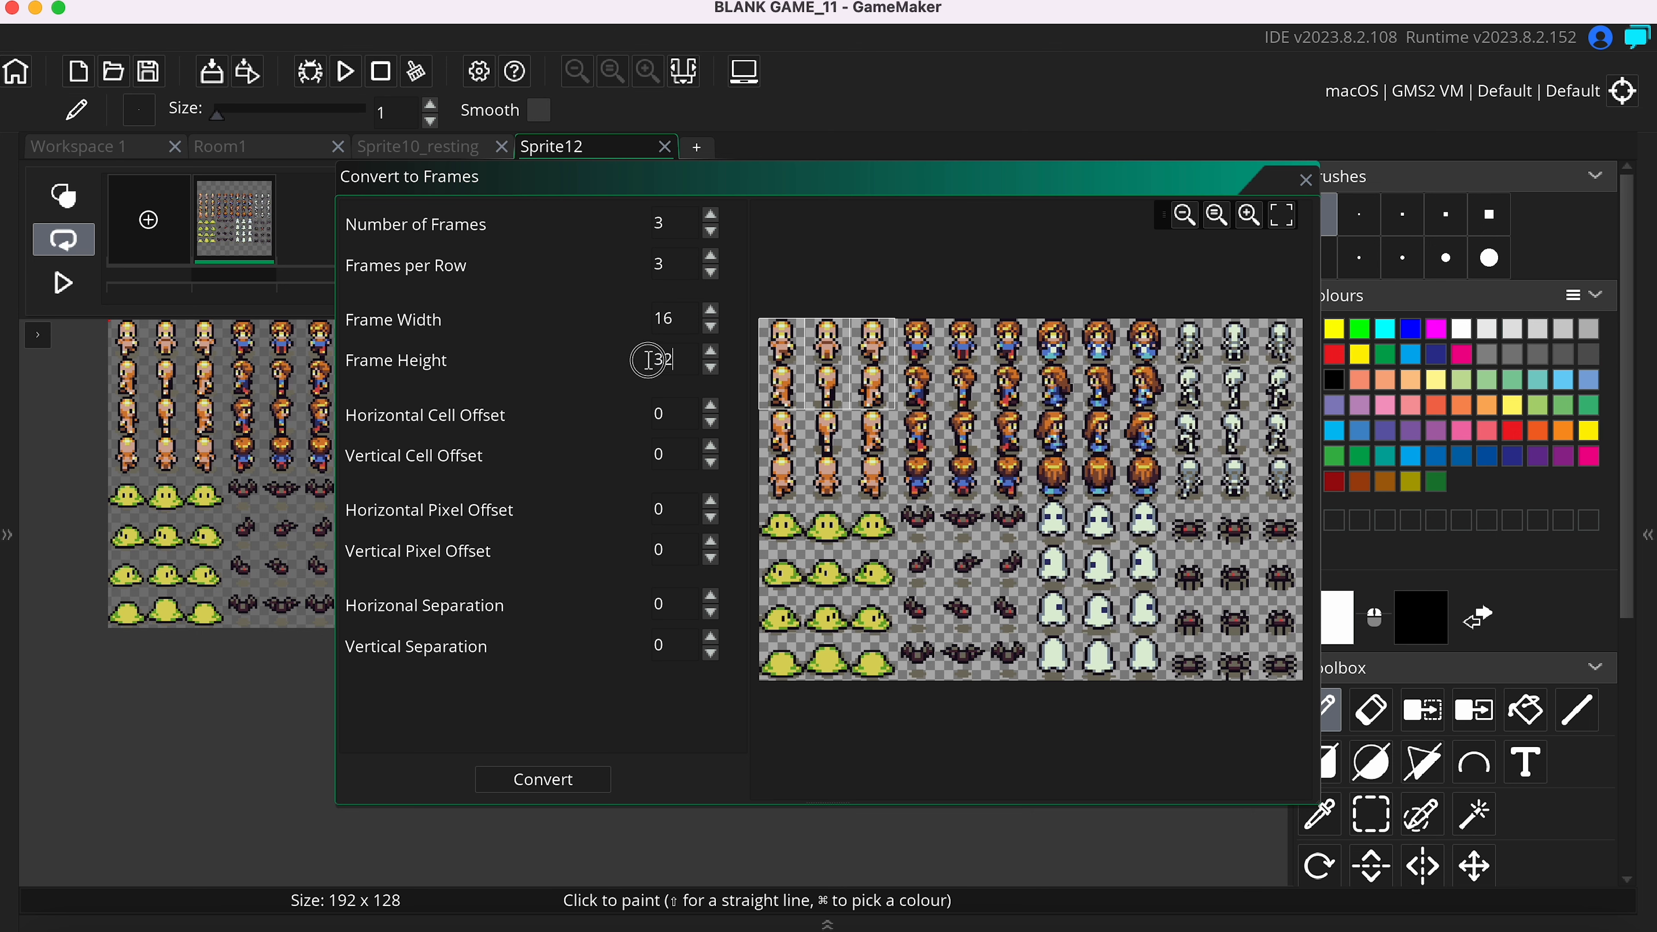
{"action": "type", "text": "16"}
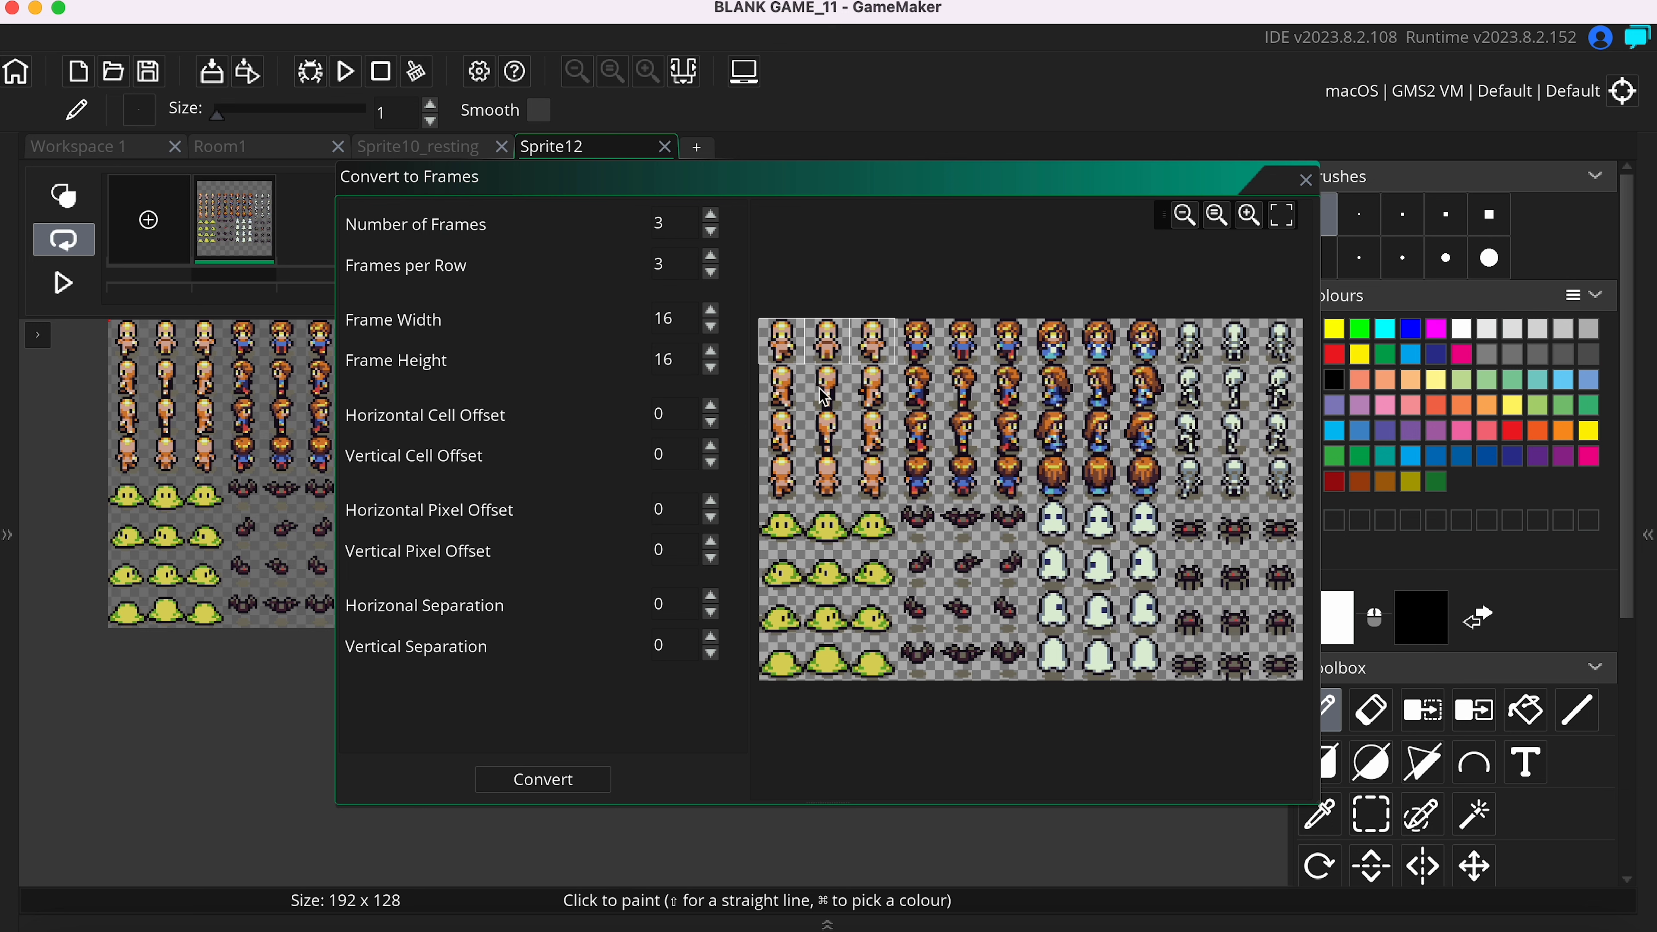
{"action": "left_click", "coordinate": [584, 781]}
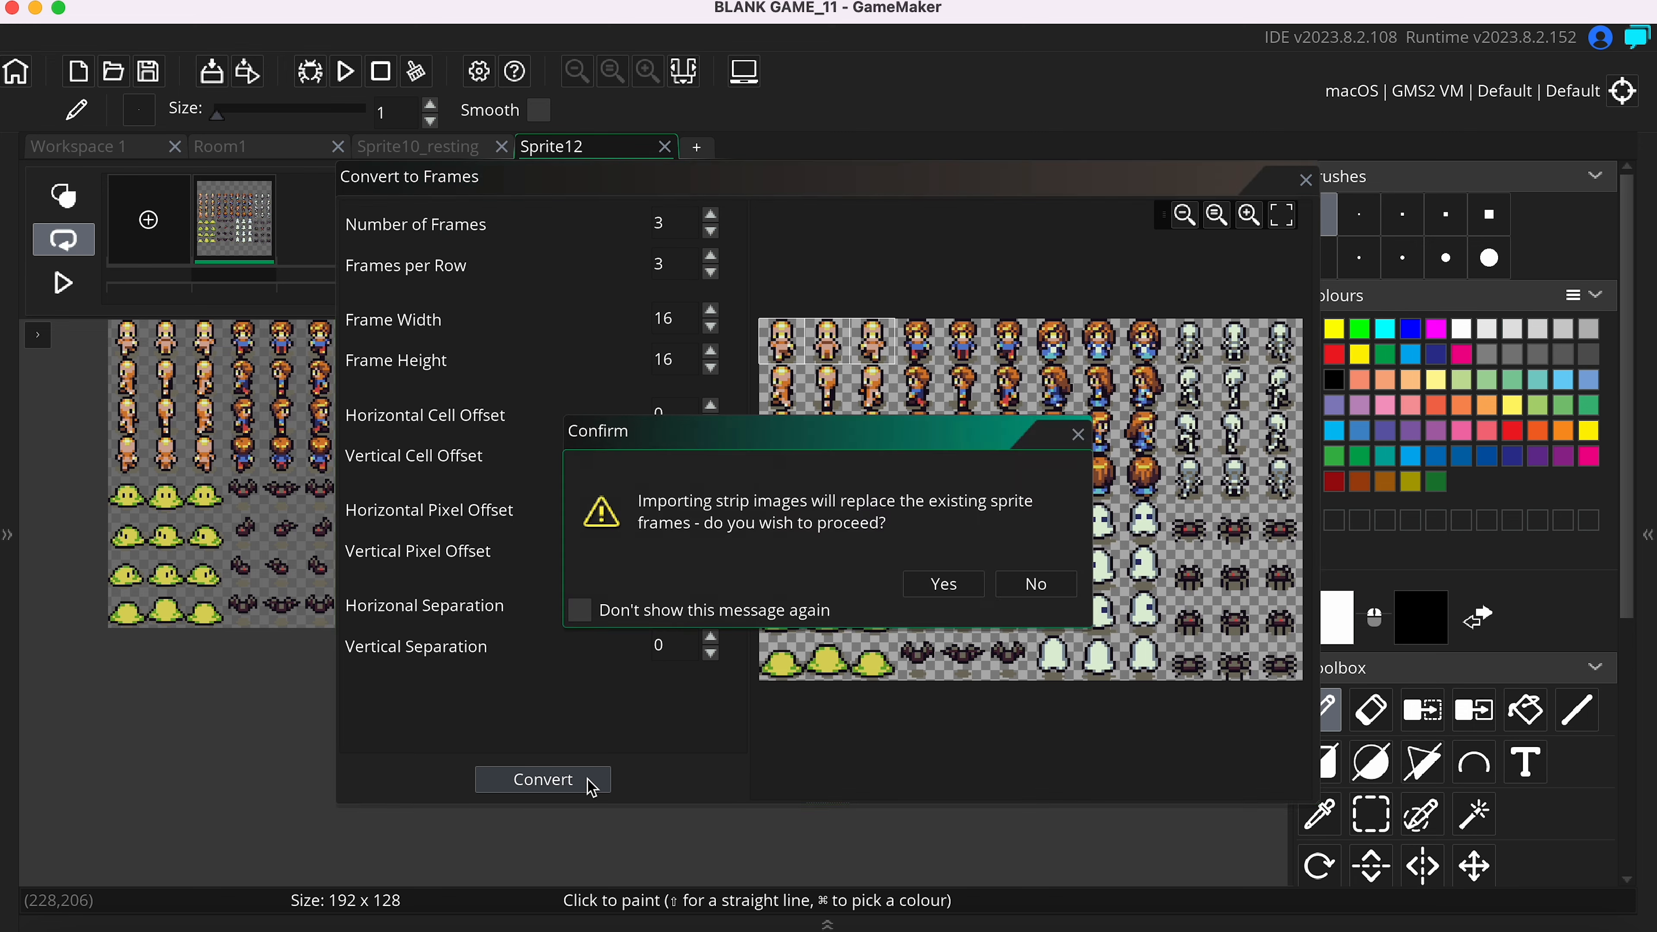
{"action": "left_click", "coordinate": [951, 584]}
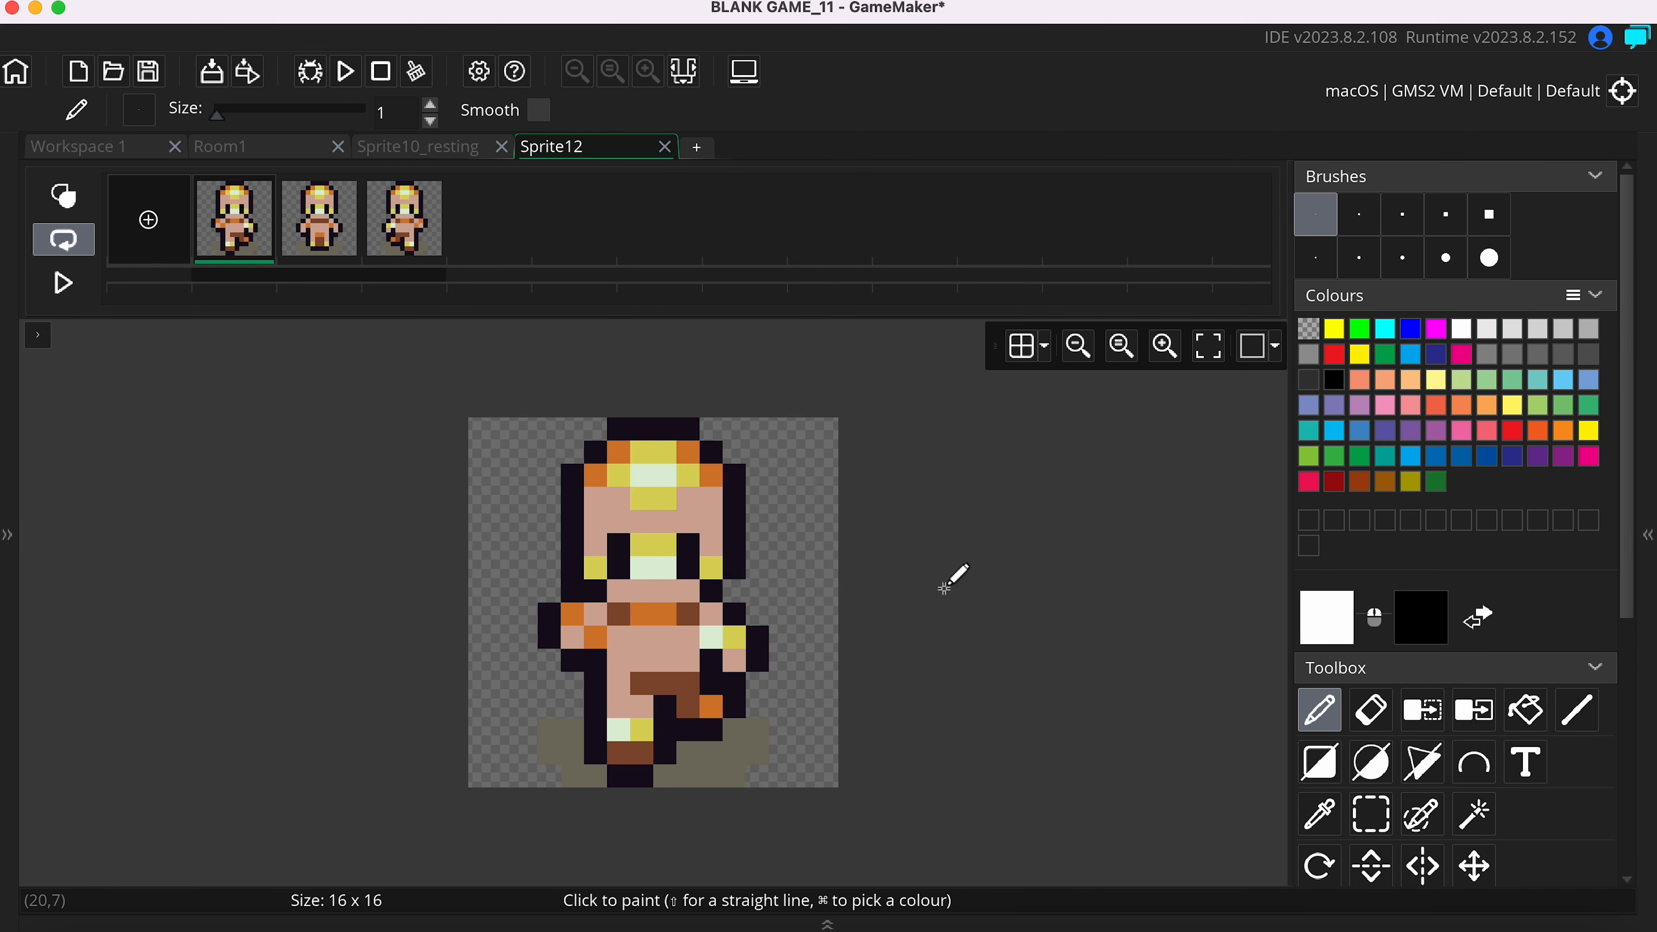
- Preview the three-frame walking animation of the new sprite by playing and pausing it
{"action": "left_click", "coordinate": [65, 284]}
{"action": "left_click", "coordinate": [66, 285]}
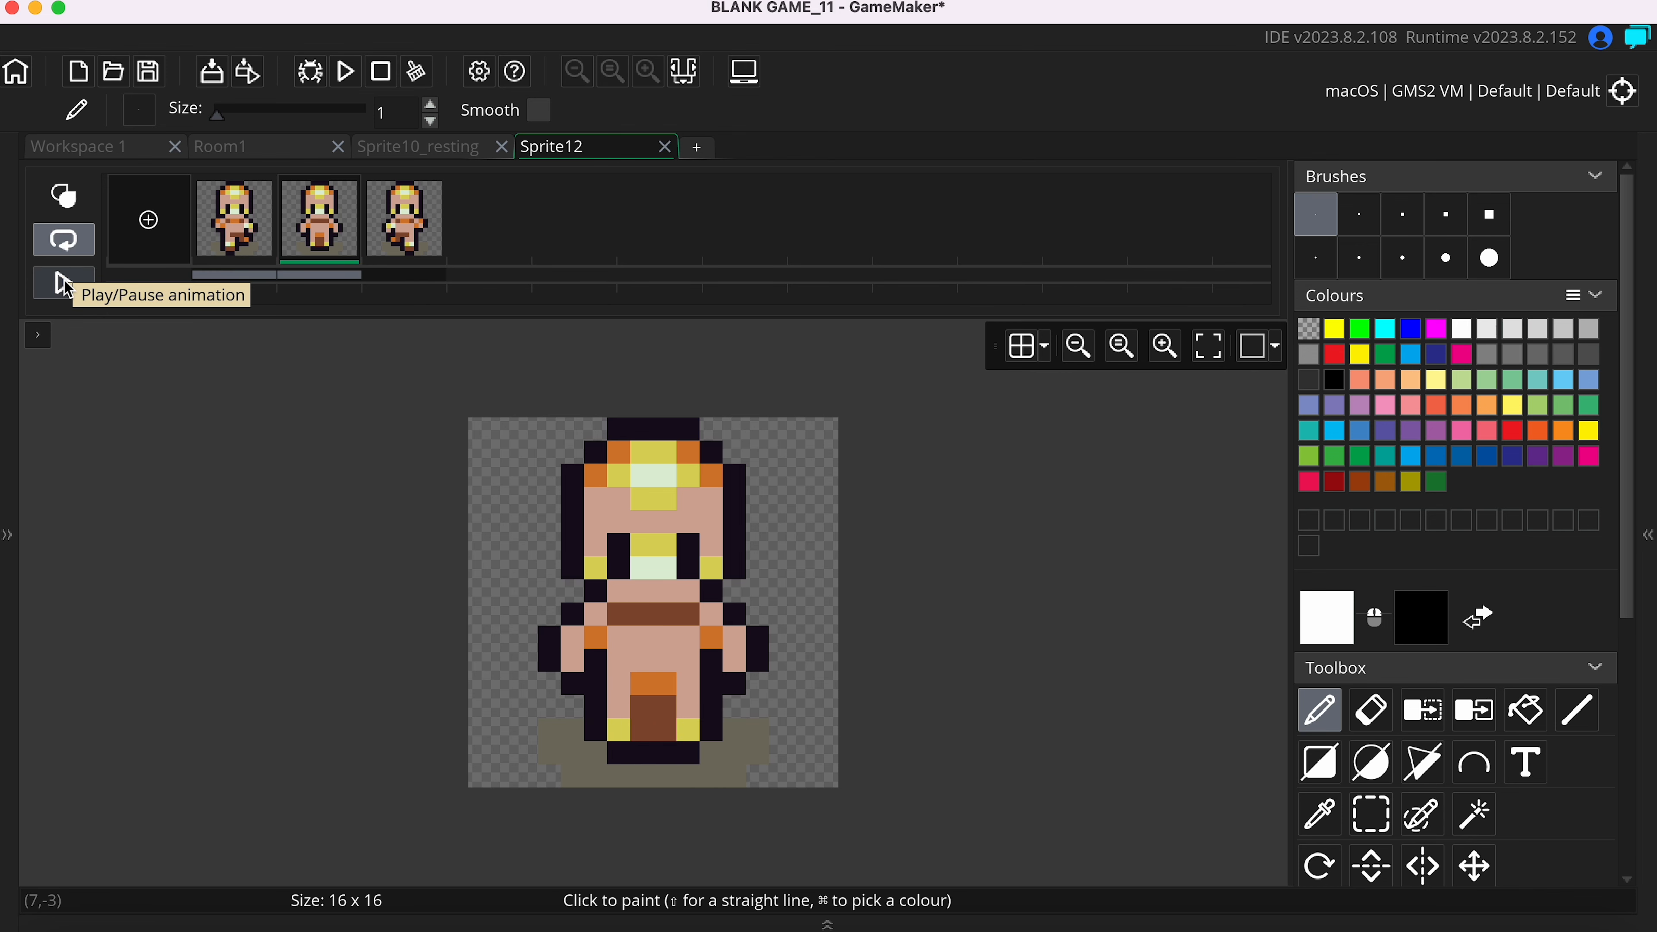
{"action": "left_click", "coordinate": [65, 285]}
{"action": "left_click", "coordinate": [65, 284]}
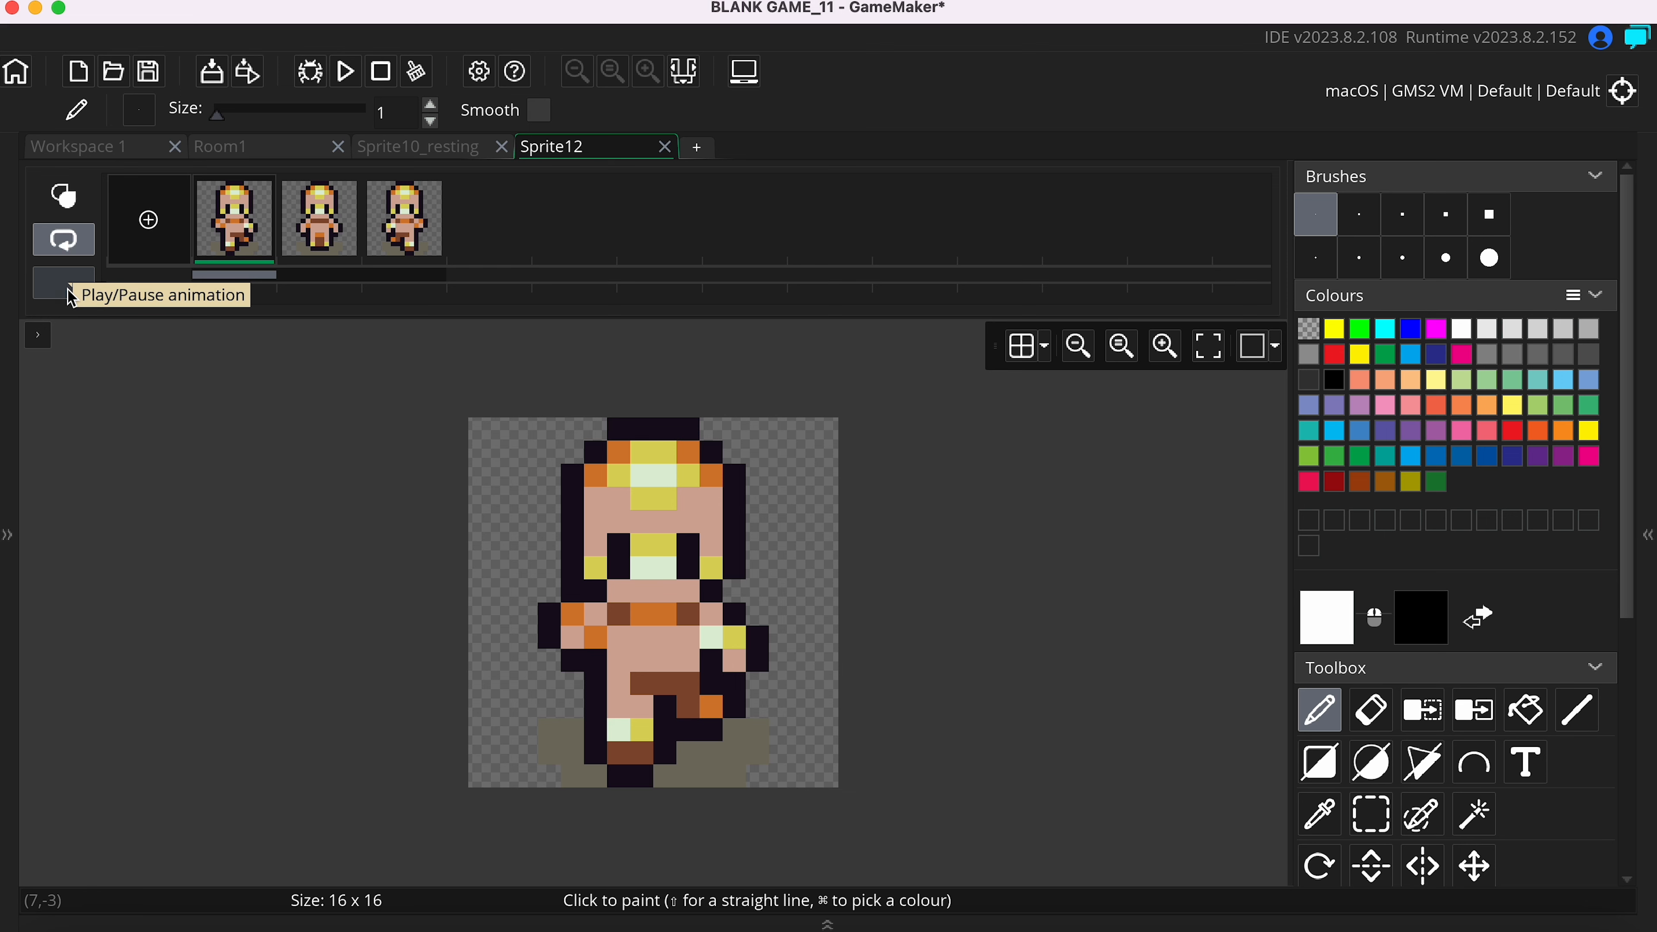
{"action": "left_click", "coordinate": [71, 294]}
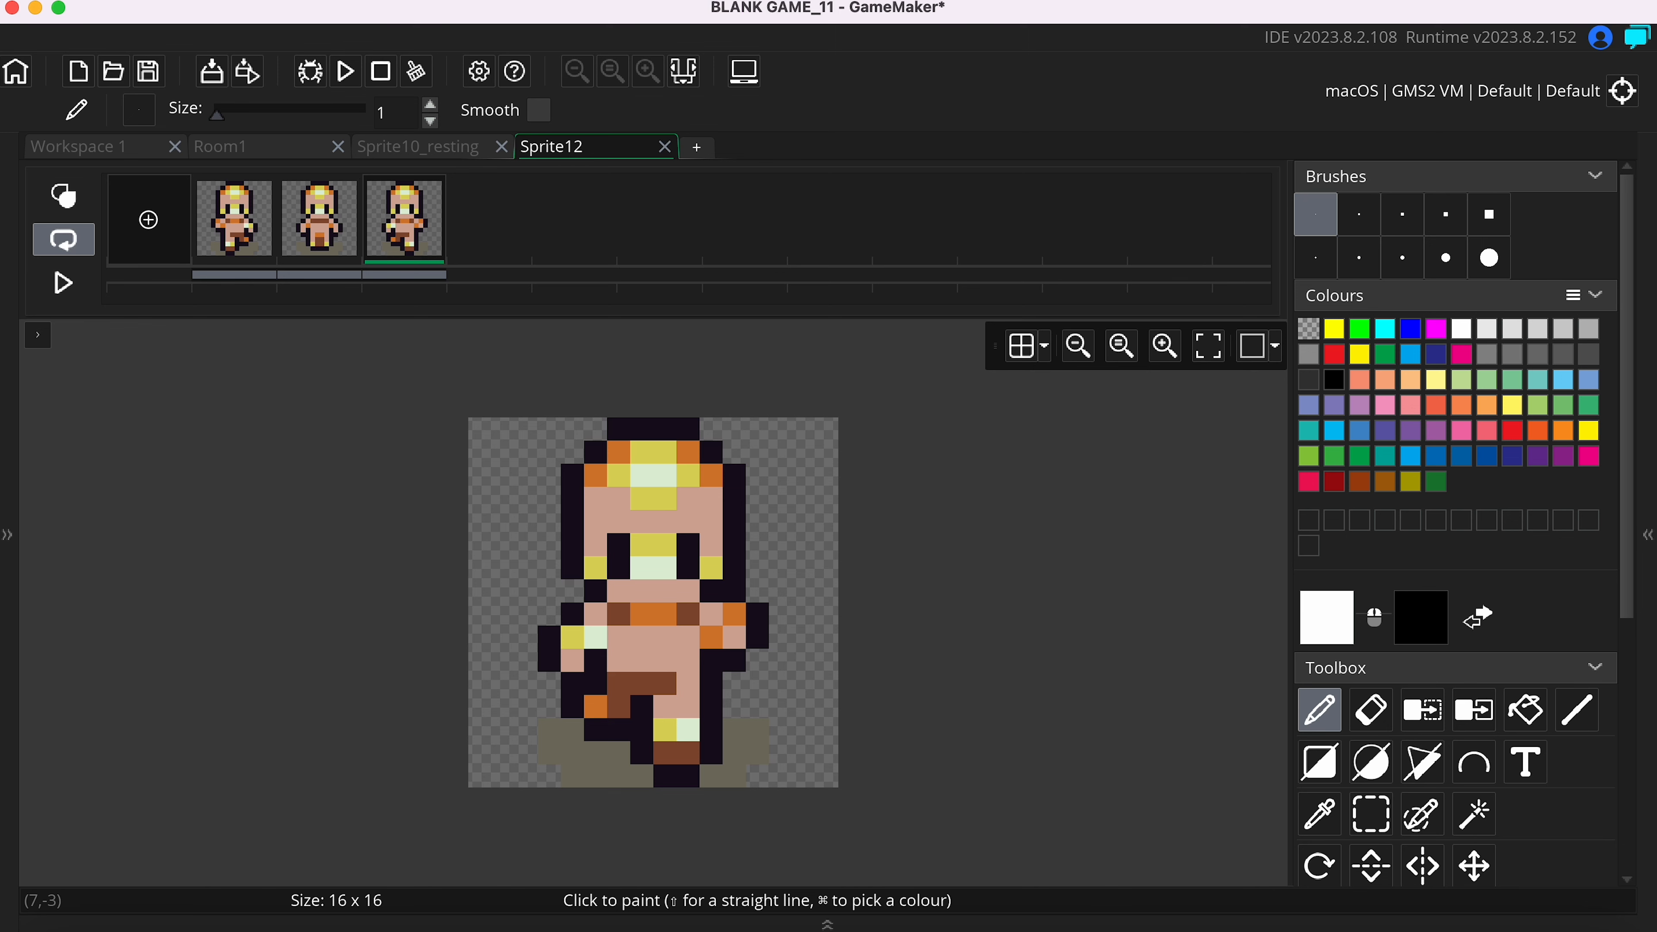
{"action": "left_click", "coordinate": [854, 2]}
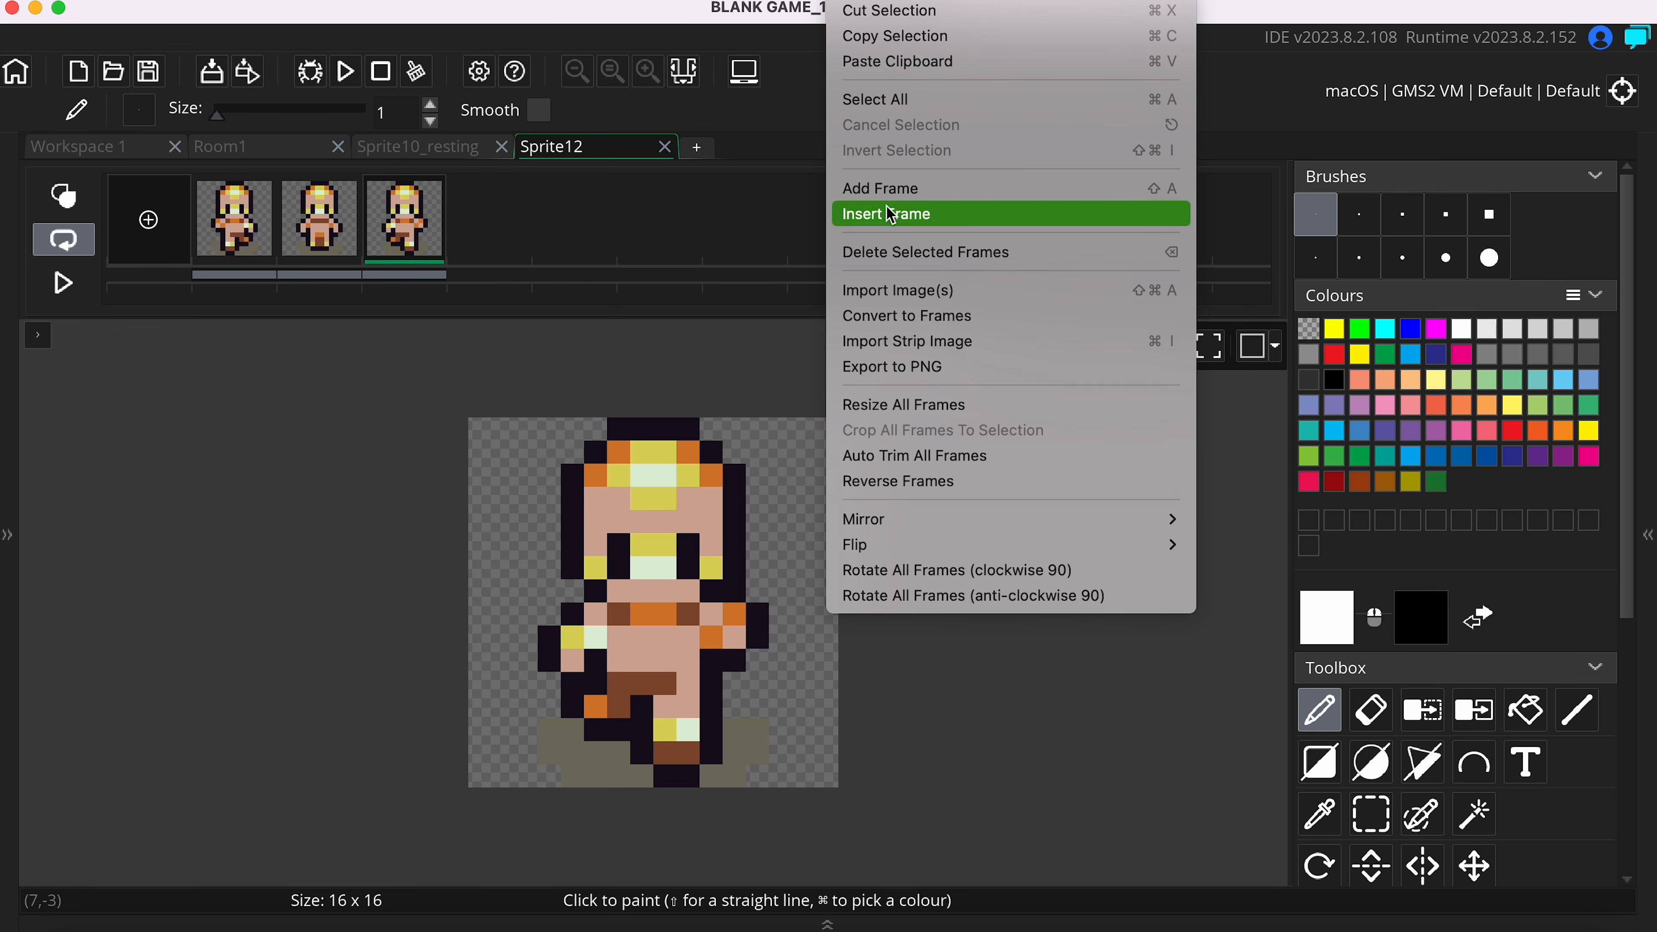
{"action": "left_click", "coordinate": [899, 336]}
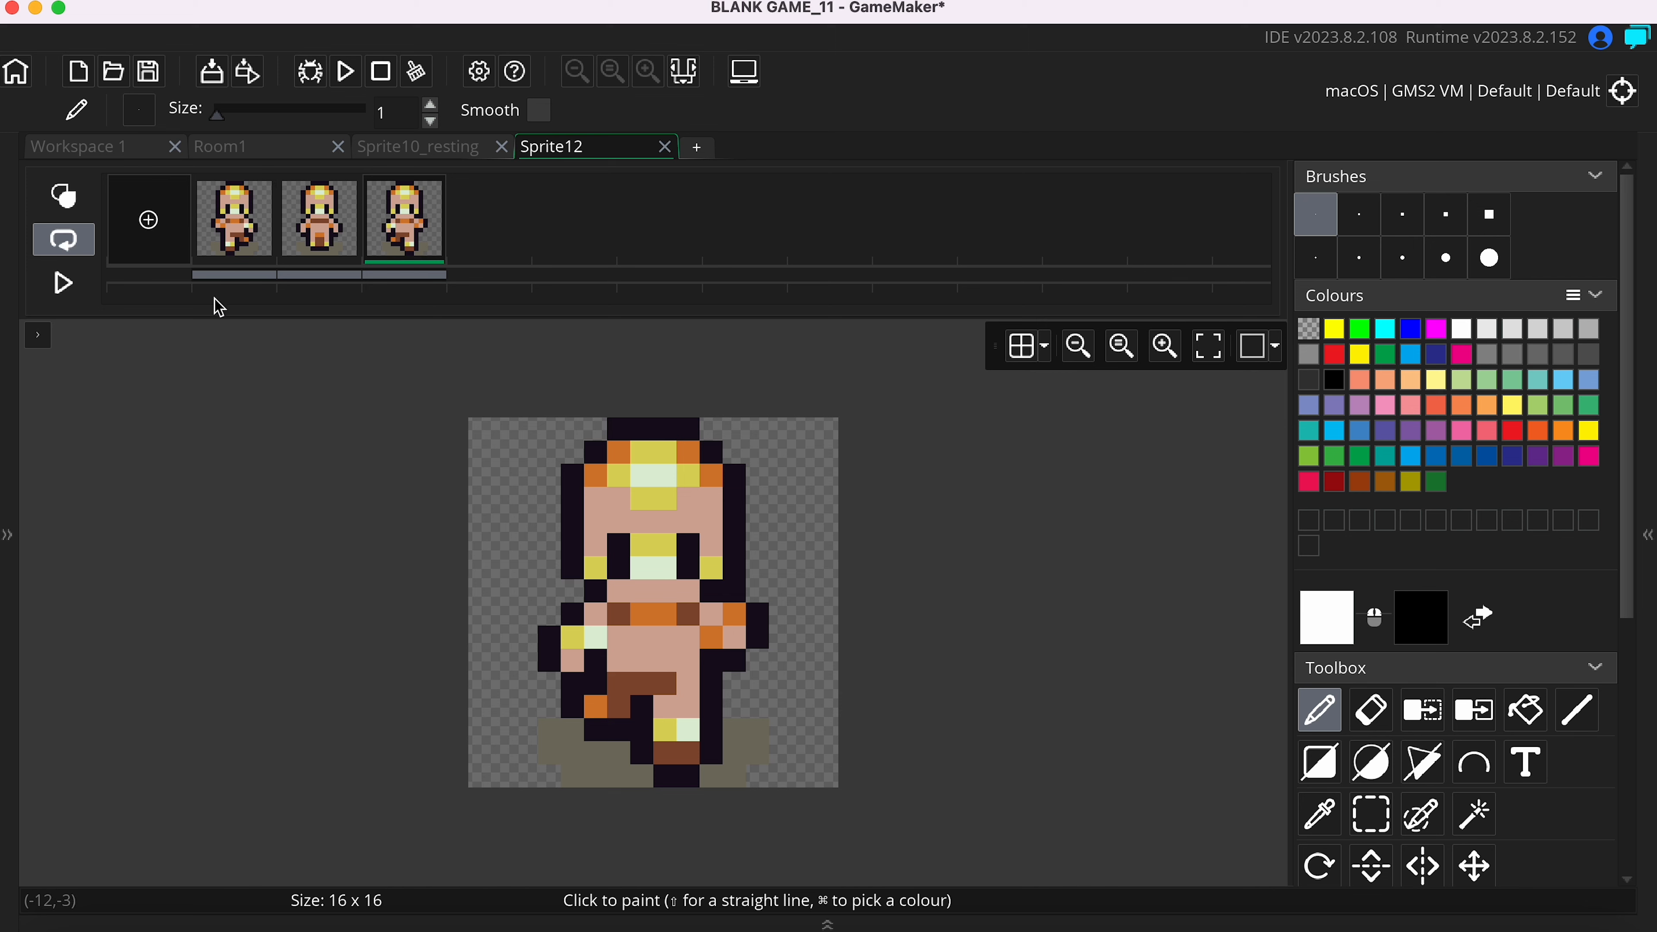
{"action": "left_click", "coordinate": [592, 430]}
- Bring back the docked panels and open TileSet1 from the Rooms group of the assets
{"action": "left_click", "coordinate": [686, 73]}
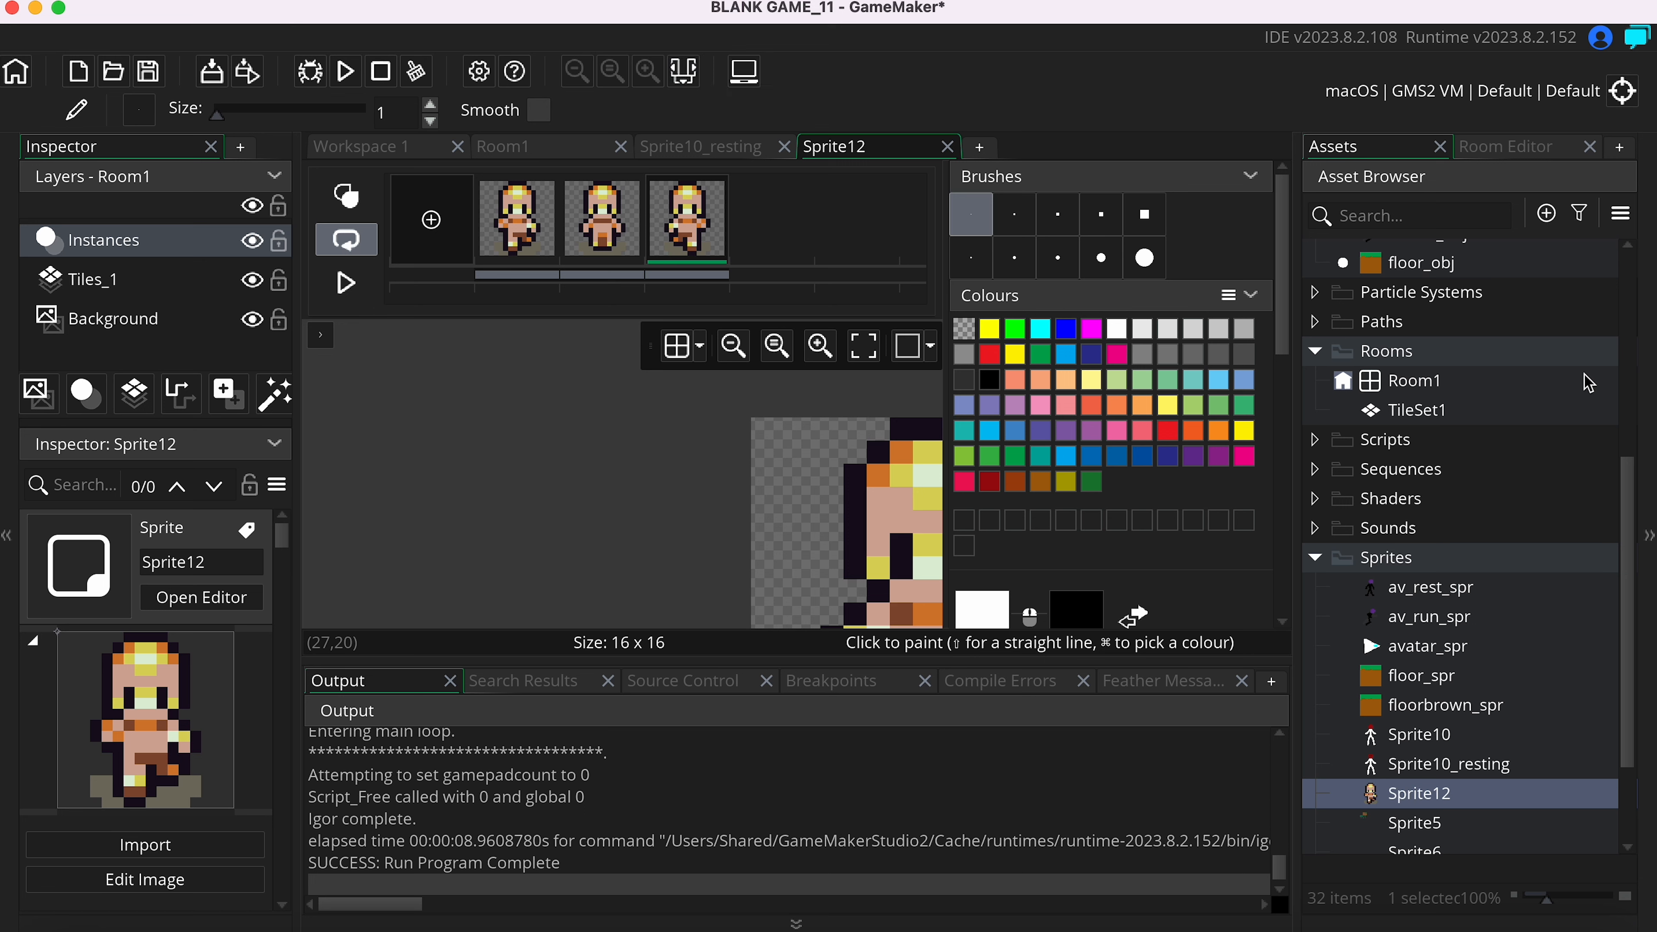
{"action": "left_click", "coordinate": [1378, 390]}
{"action": "double_click", "coordinate": [1403, 370]}
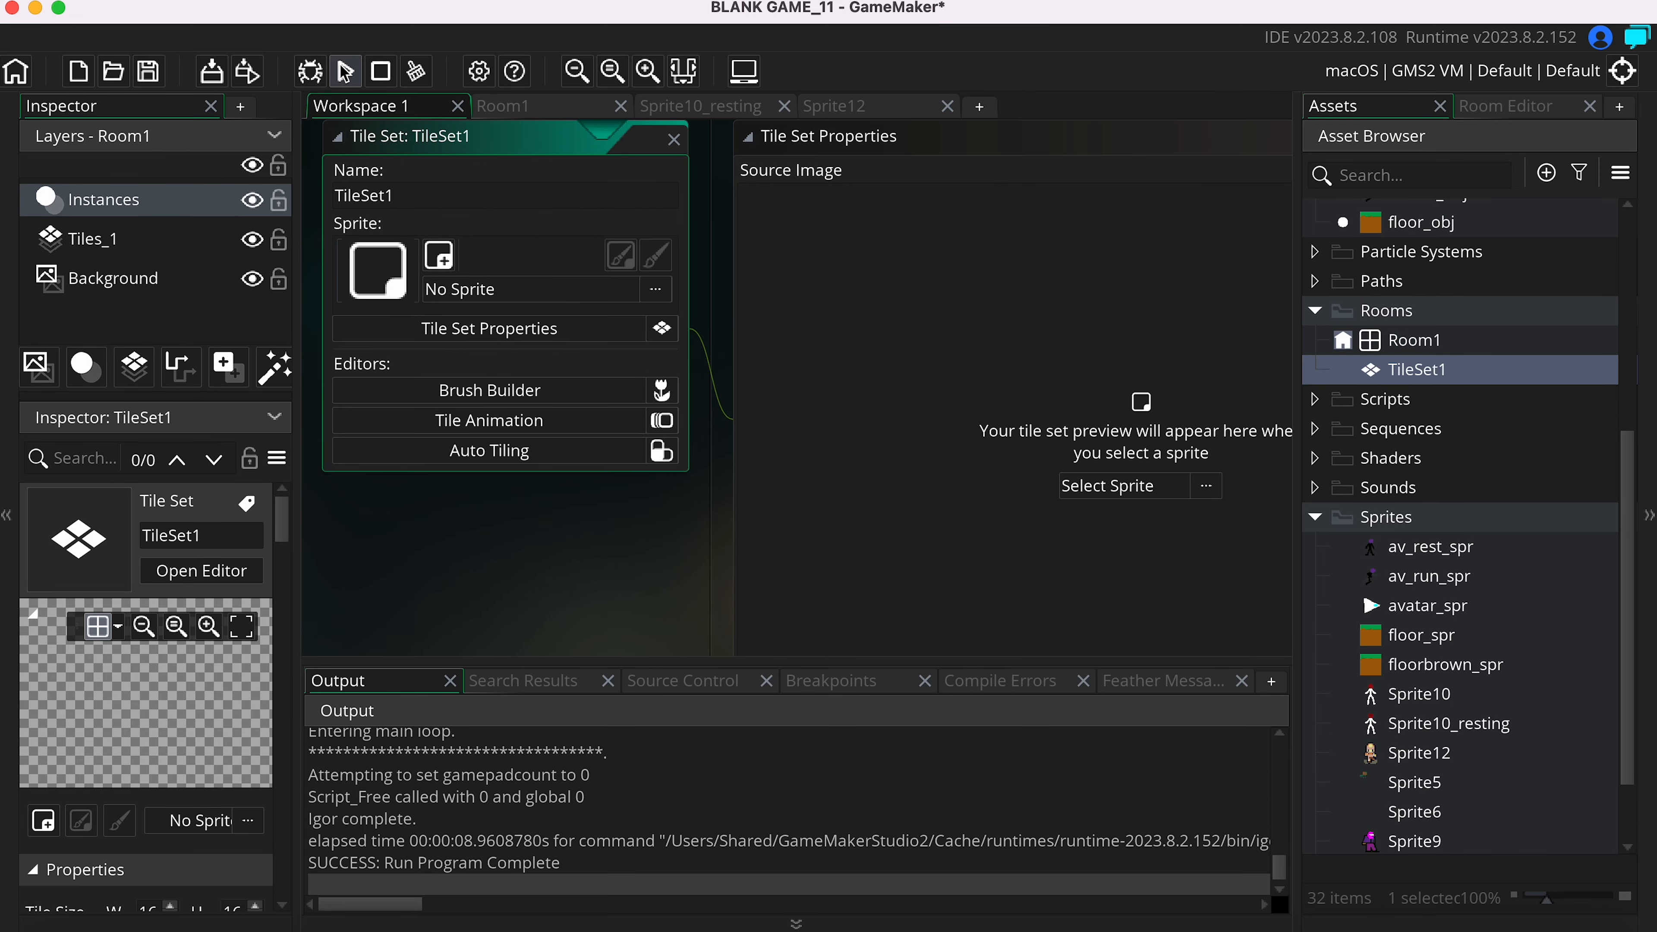
- Run the game, test the character's walking and jumping in both directions, and close the game window
{"action": "left_click", "coordinate": [346, 70]}
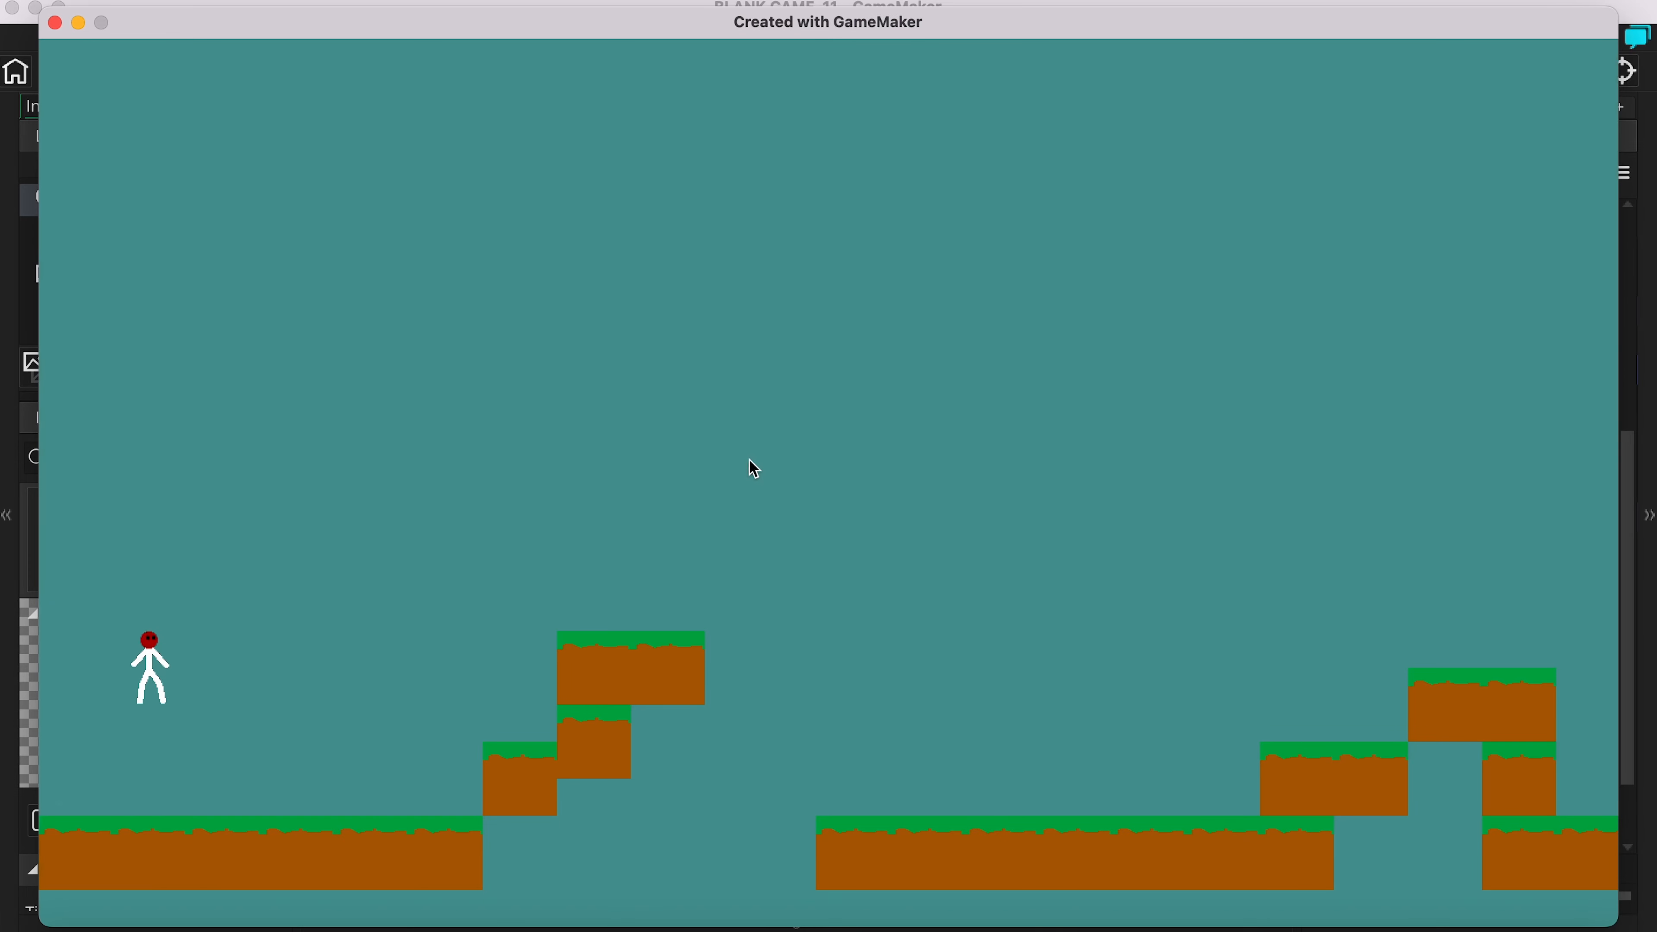
{"action": "key", "text": "Right"}
{"action": "key", "text": "space"}
{"action": "key", "text": "space"}
{"action": "key", "text": "space"}
{"action": "key", "text": "Right"}
{"action": "key", "text": "Left"}
{"action": "key", "text": "Right"}
{"action": "key", "text": "space"}
{"action": "left_click", "coordinate": [56, 25]}
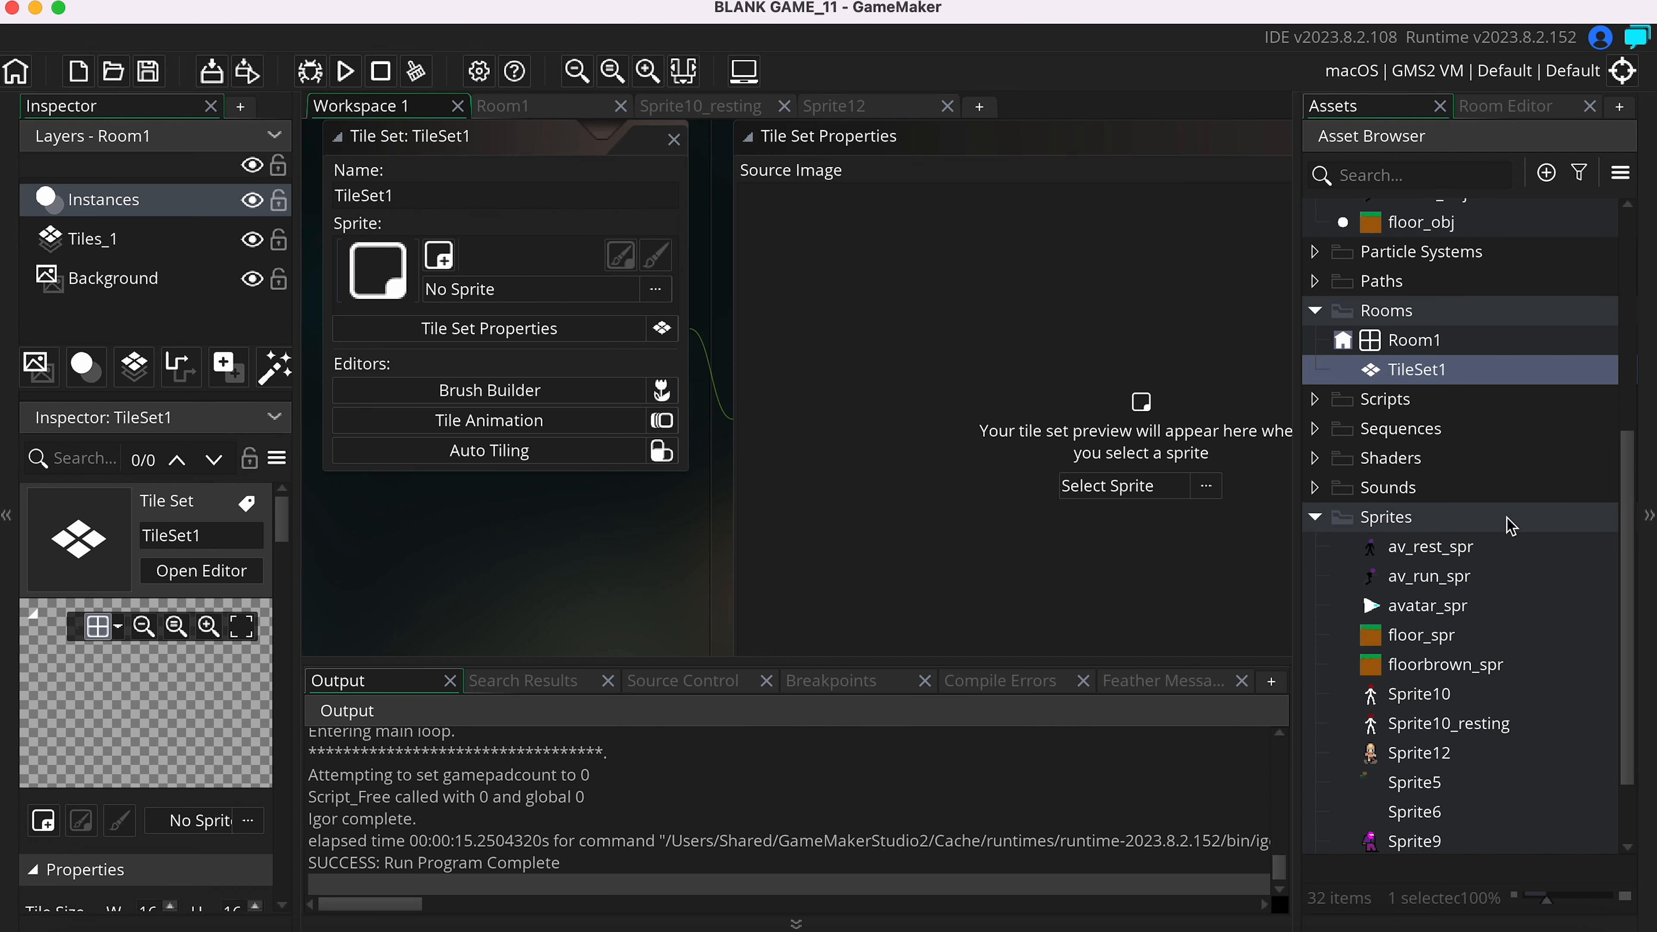
- Widen the Inspector, collapse the tile set preview, and open Room1 in the room editor with the Room Manager closed
{"action": "left_click_drag", "start_coordinate": [301, 642], "coordinate": [434, 615]}
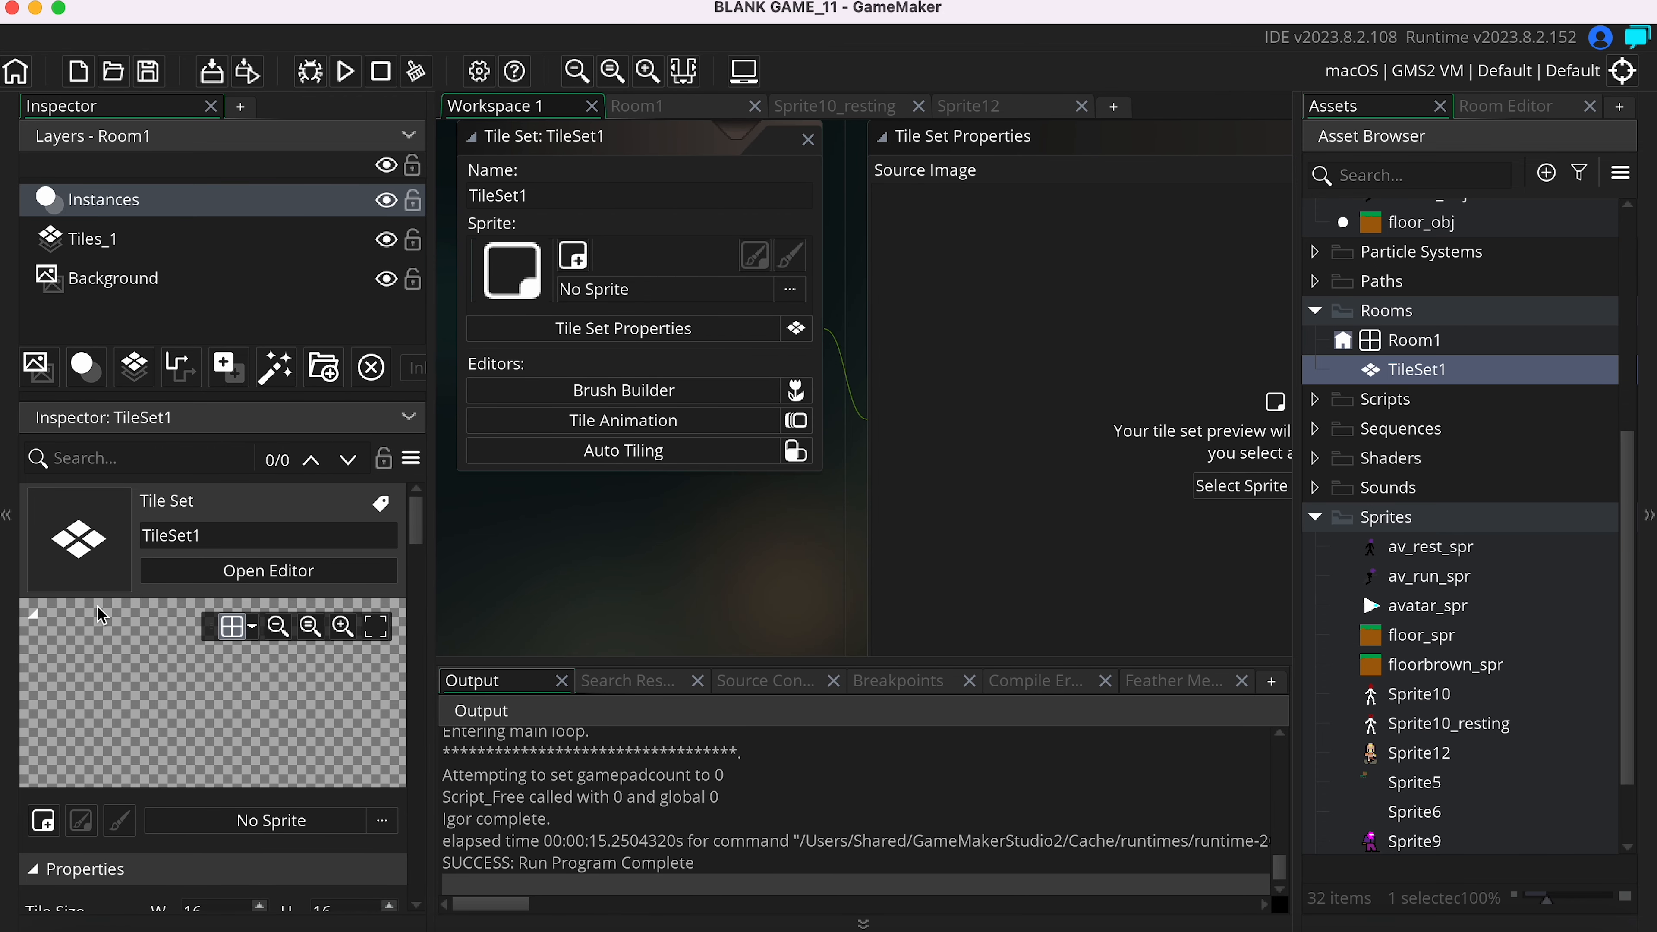
{"action": "left_click", "coordinate": [33, 613]}
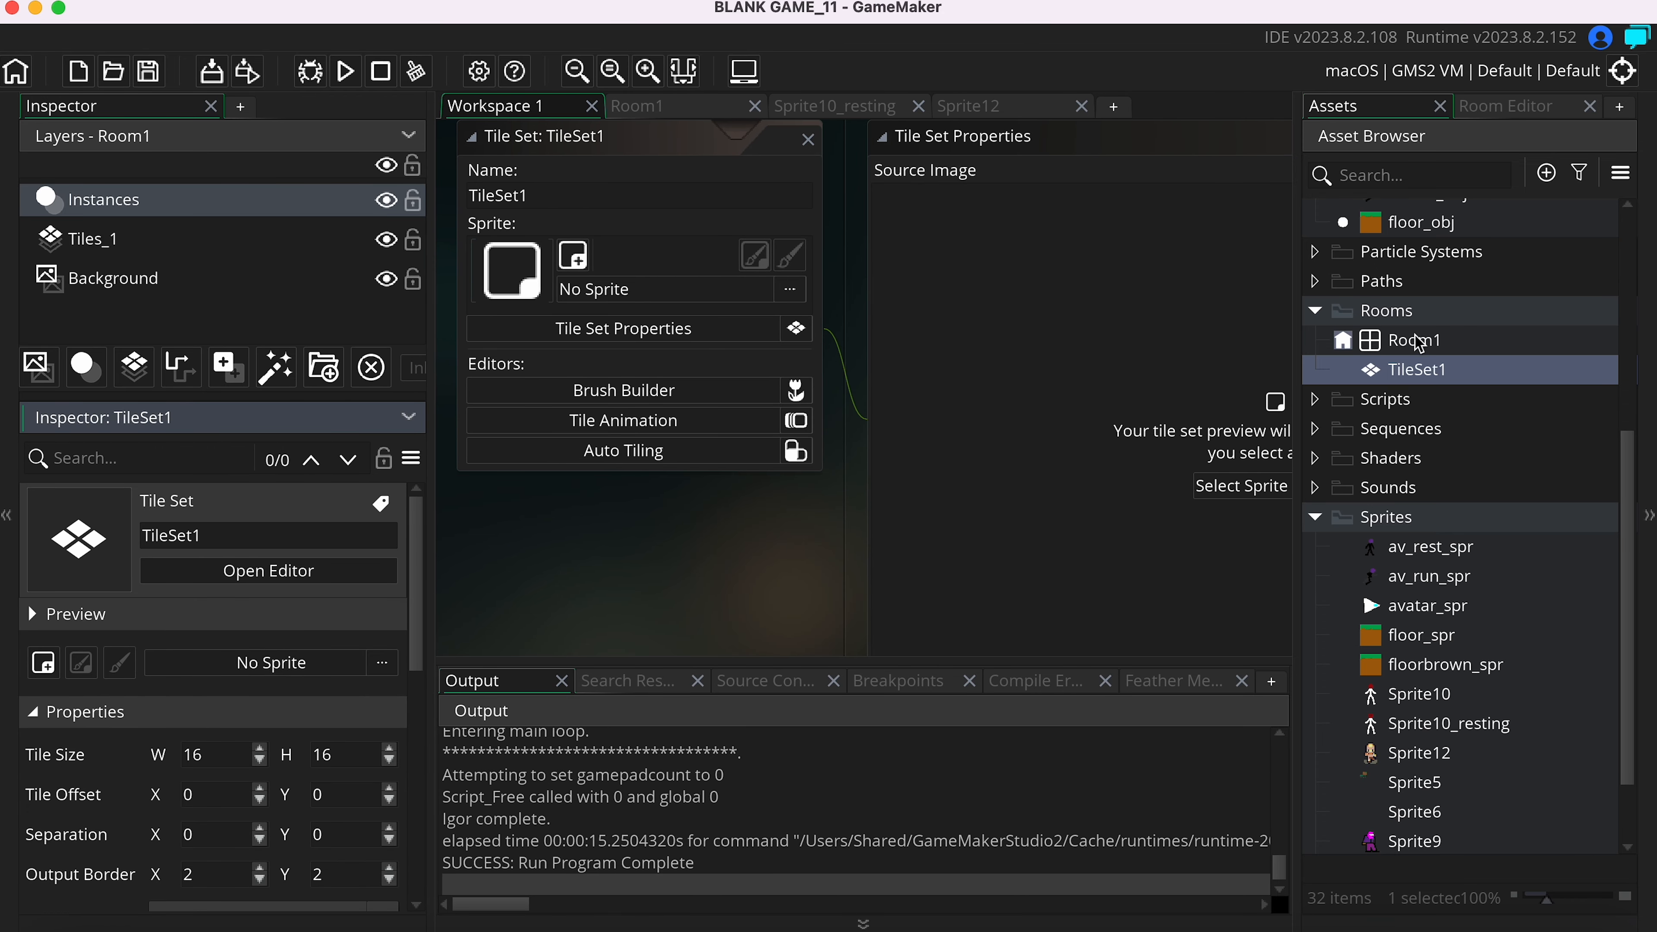
{"action": "left_click", "coordinate": [1389, 353]}
{"action": "left_click", "coordinate": [1347, 342]}
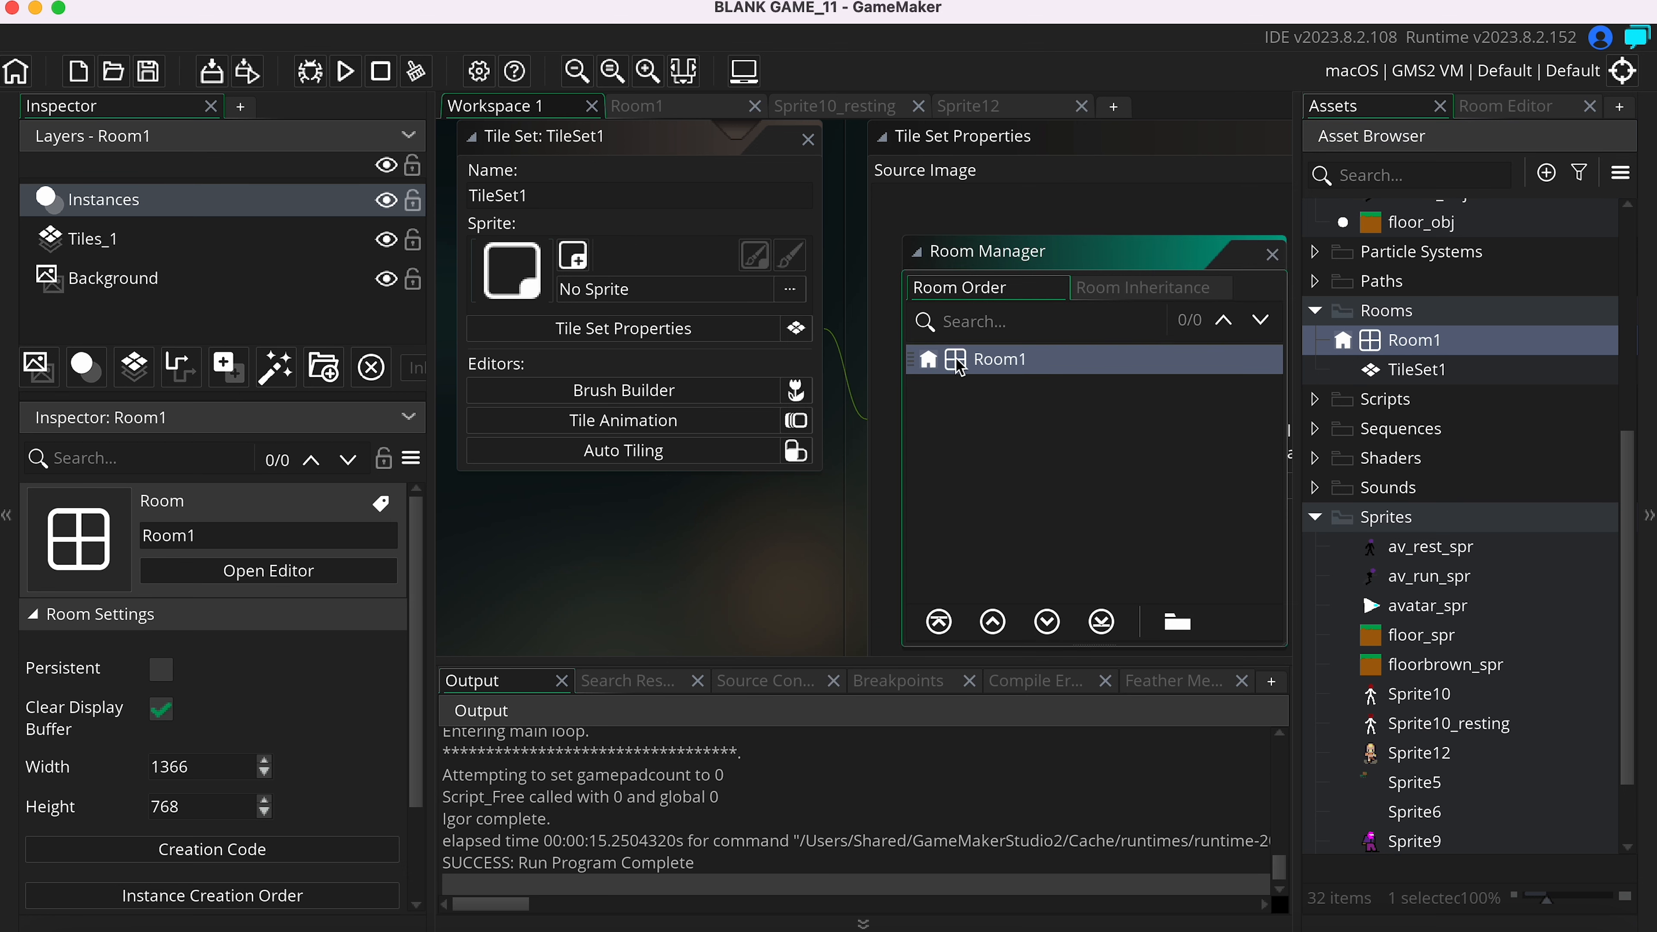
{"action": "double_click", "coordinate": [1409, 346]}
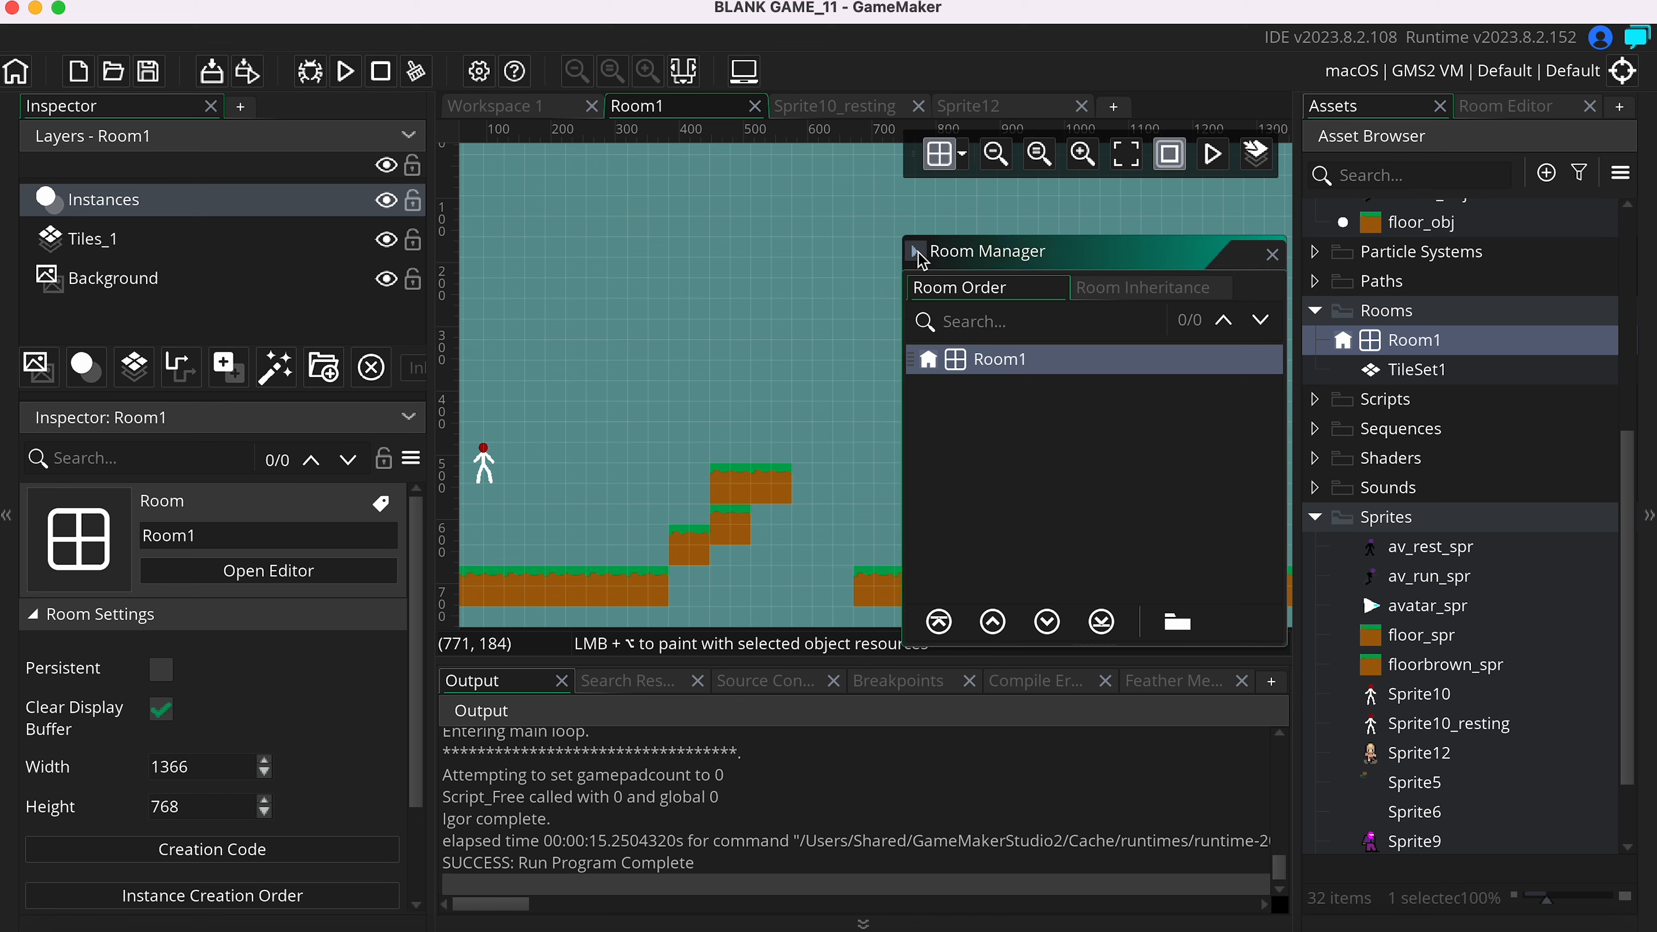
{"action": "left_click", "coordinate": [931, 258]}
{"action": "left_click", "coordinate": [1272, 254]}
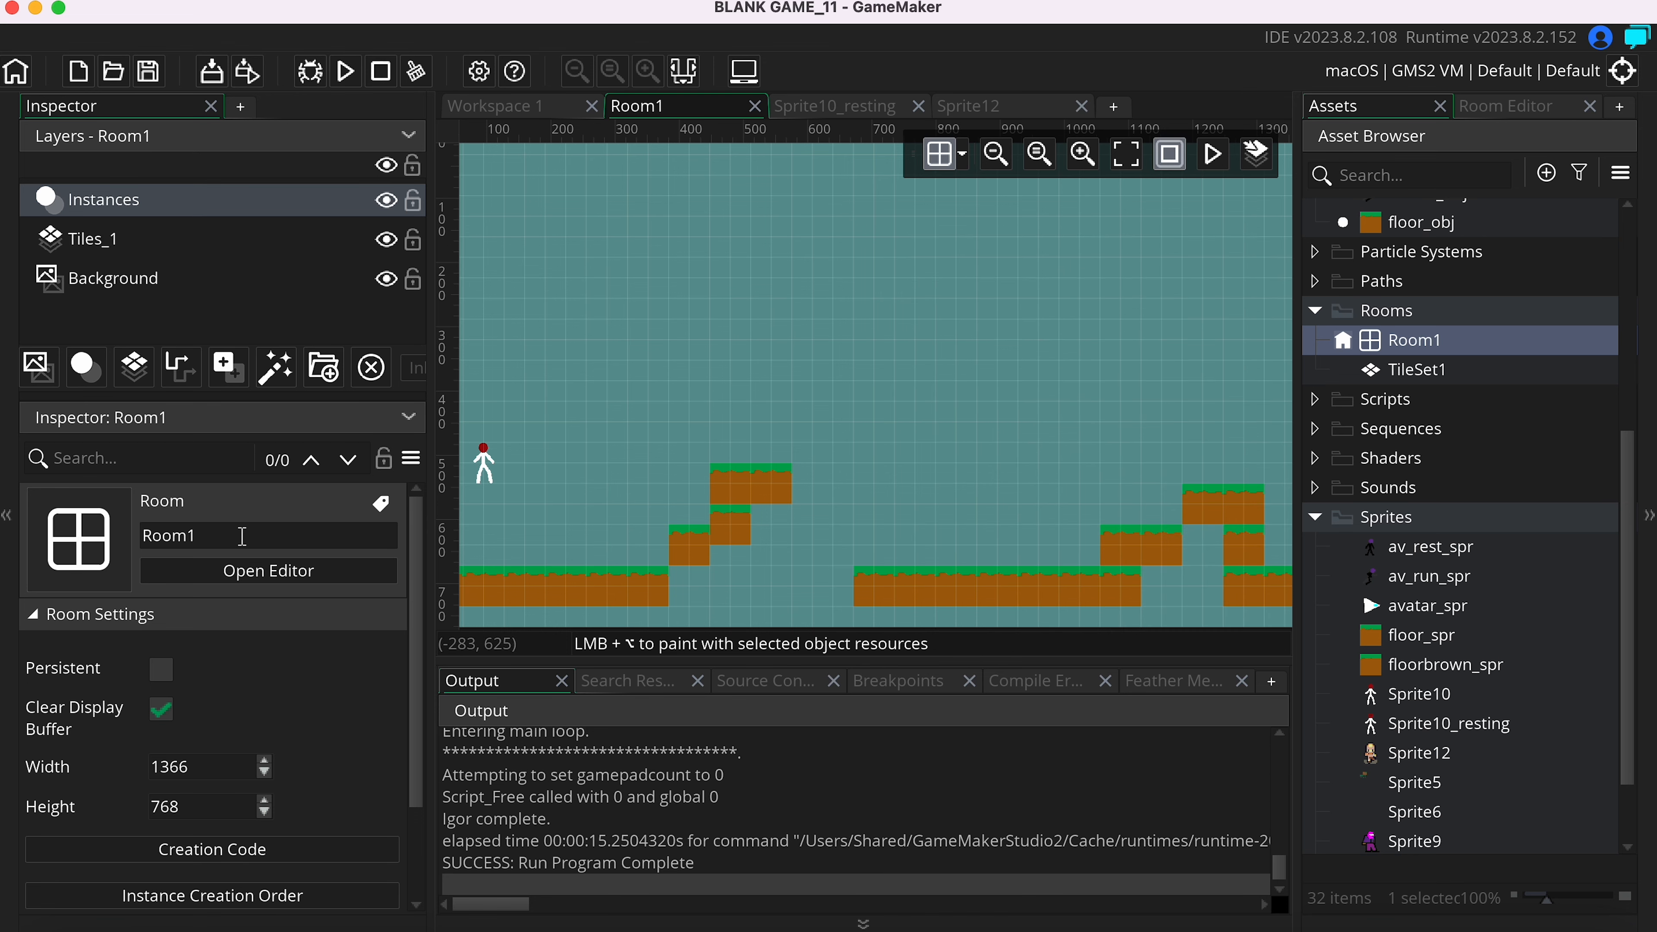
- Expand the Viewports and Cameras settings of Room1 and enable viewports
{"action": "scroll", "coordinate": [339, 700], "scroll_direction": "down", "scroll_amount": 2}
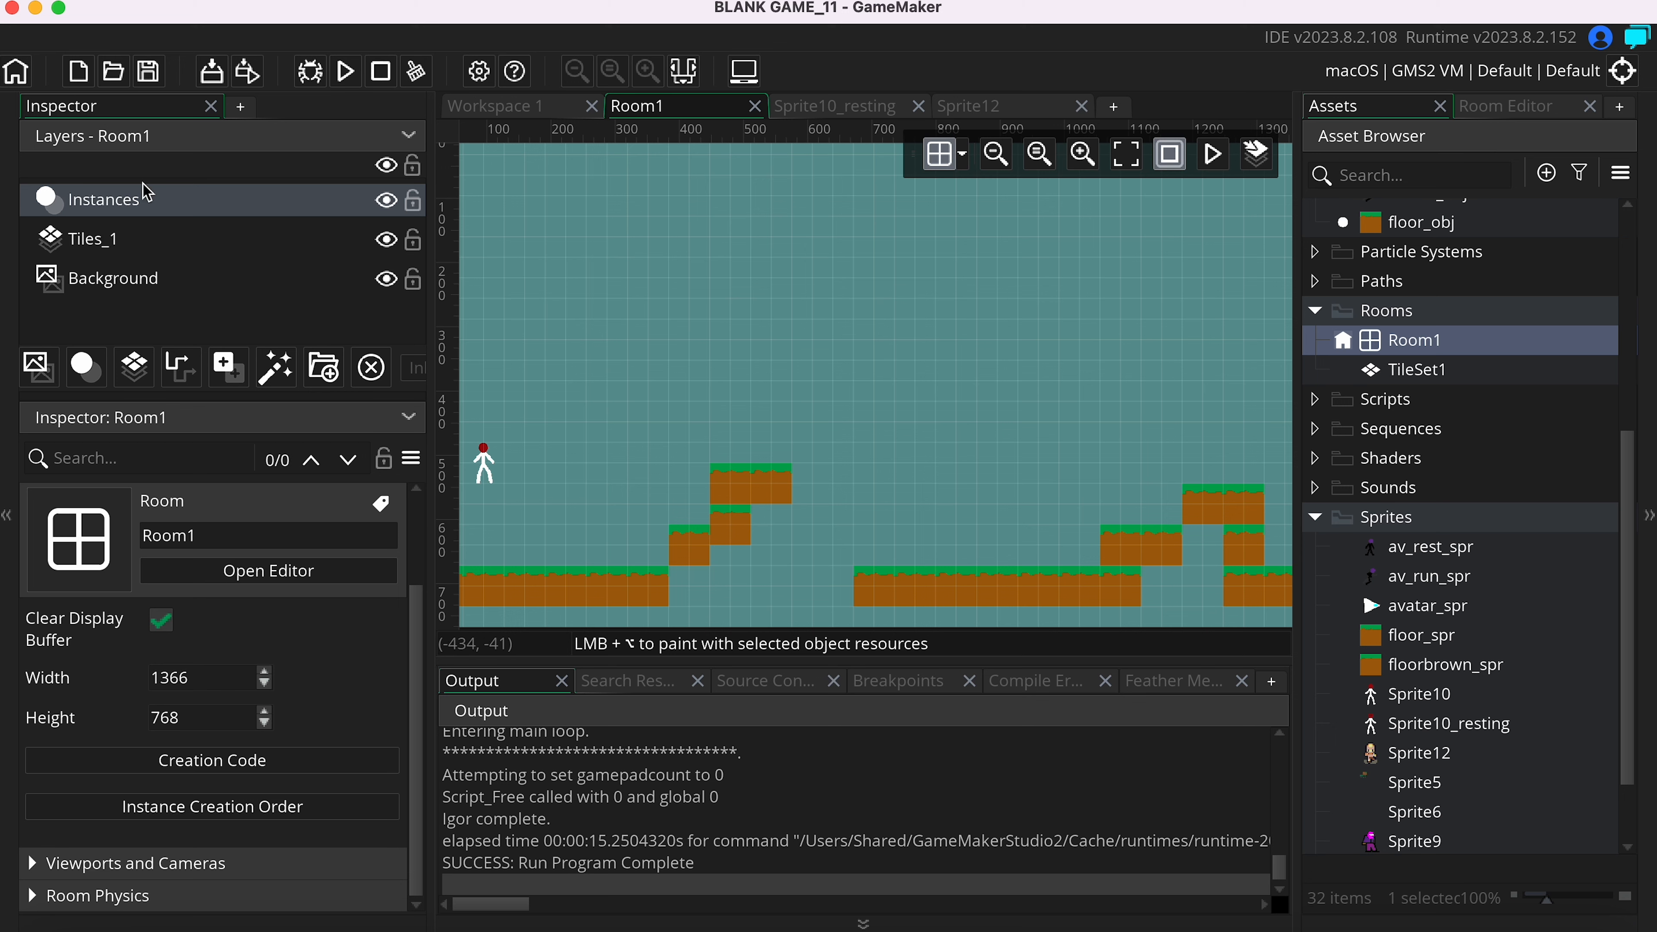
{"action": "left_click", "coordinate": [36, 870]}
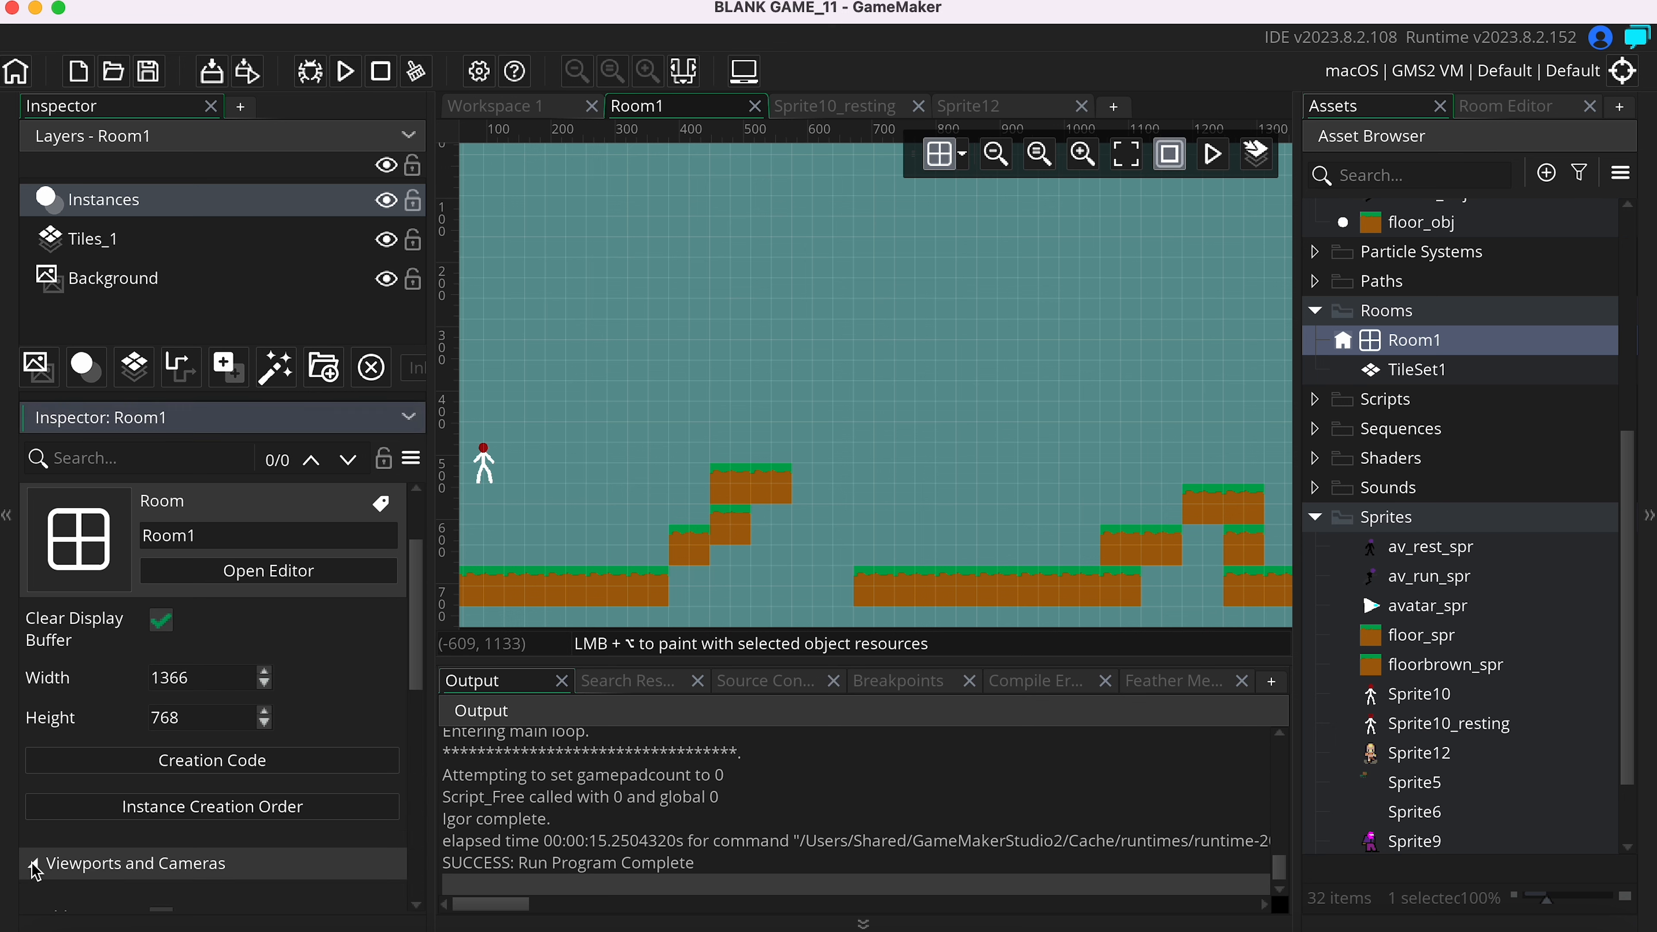
{"action": "scroll", "coordinate": [352, 743], "scroll_direction": "down", "scroll_amount": 5}
{"action": "scroll", "coordinate": [352, 744], "scroll_direction": "up", "scroll_amount": 3}
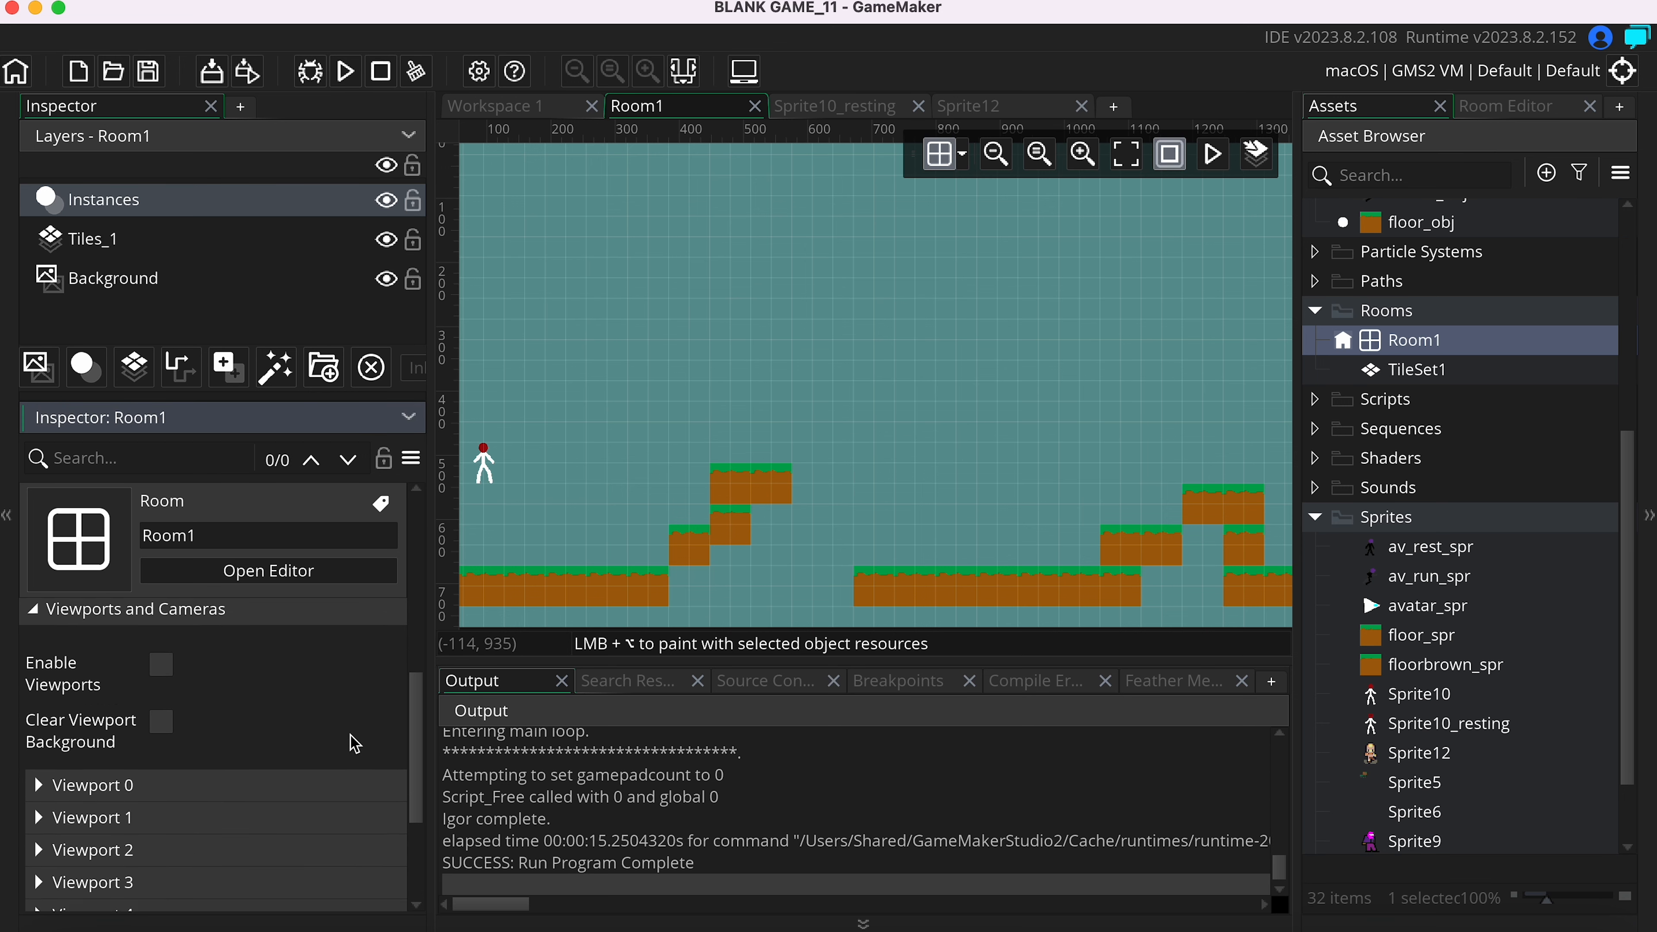
{"action": "left_click", "coordinate": [171, 693]}
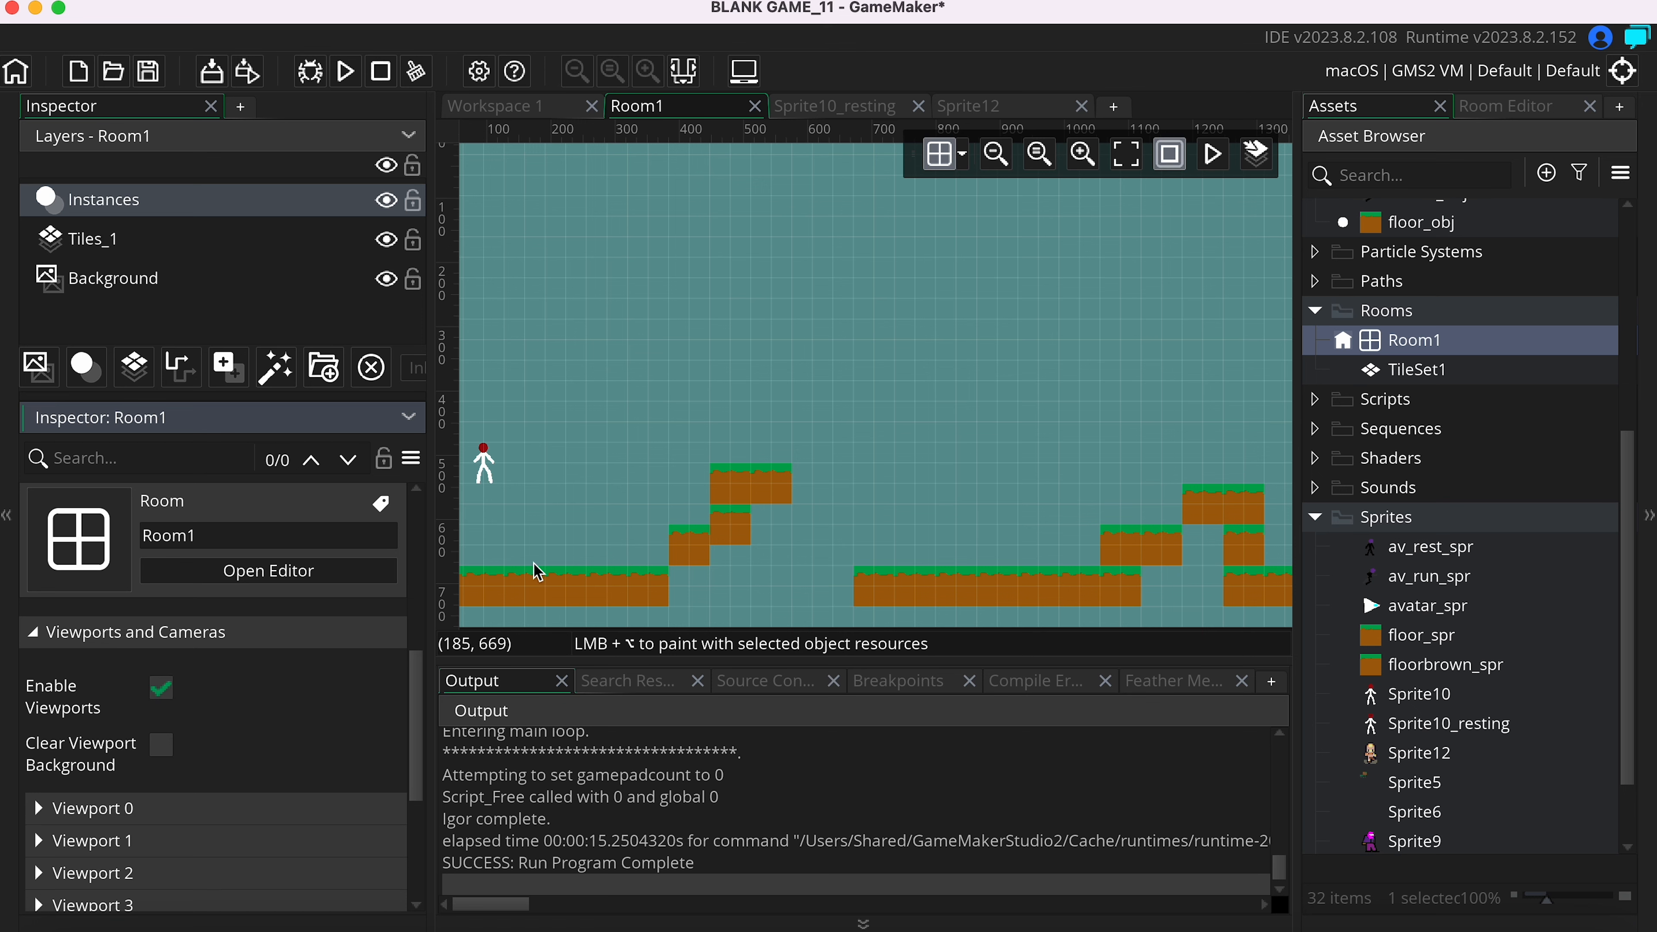
- Expand Viewport 0 and make it visible
{"action": "scroll", "coordinate": [318, 734], "scroll_direction": "down", "scroll_amount": 3}
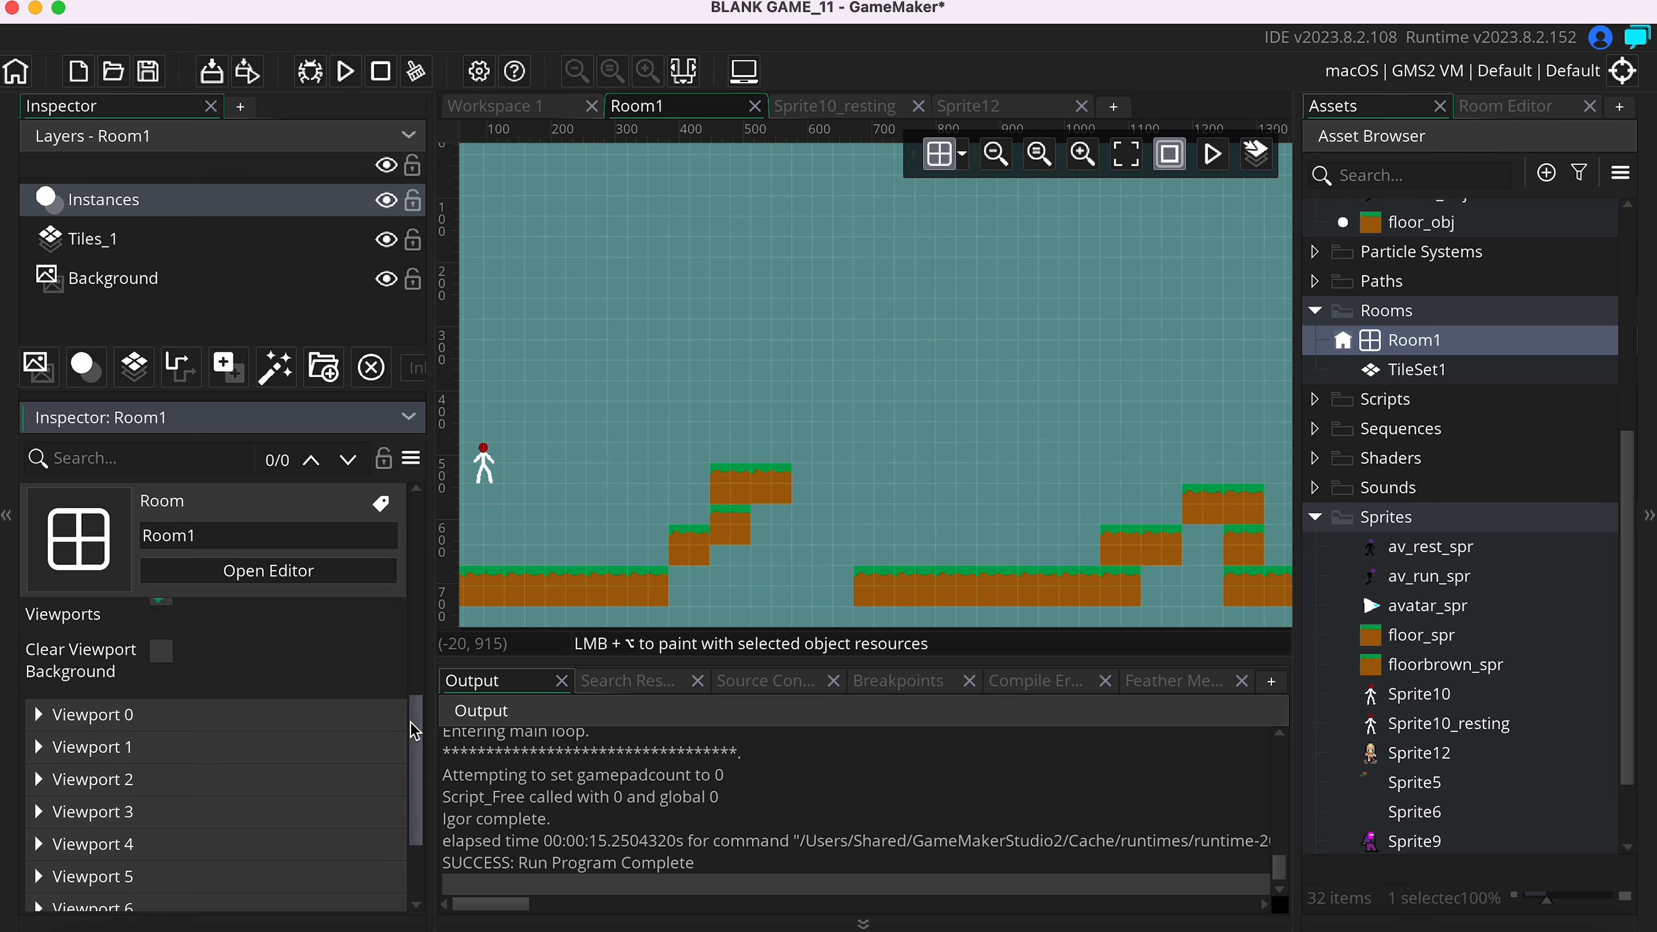
{"action": "left_click", "coordinate": [40, 721]}
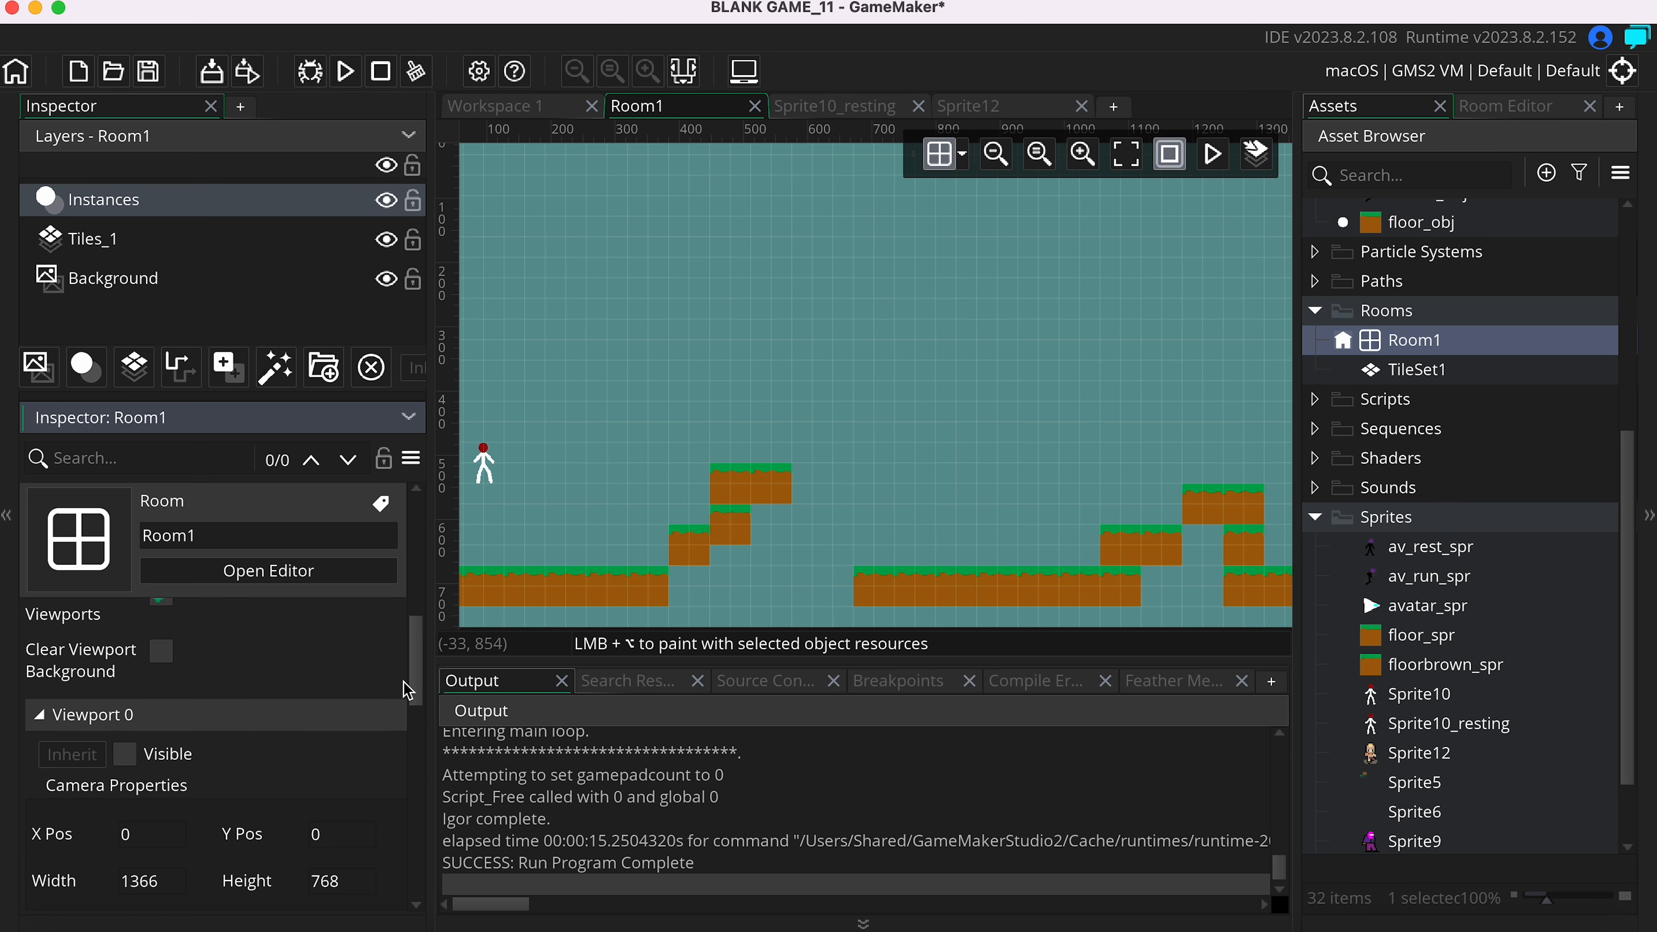
{"action": "scroll", "coordinate": [145, 696], "scroll_direction": "down", "scroll_amount": 2}
{"action": "left_click", "coordinate": [124, 682]}
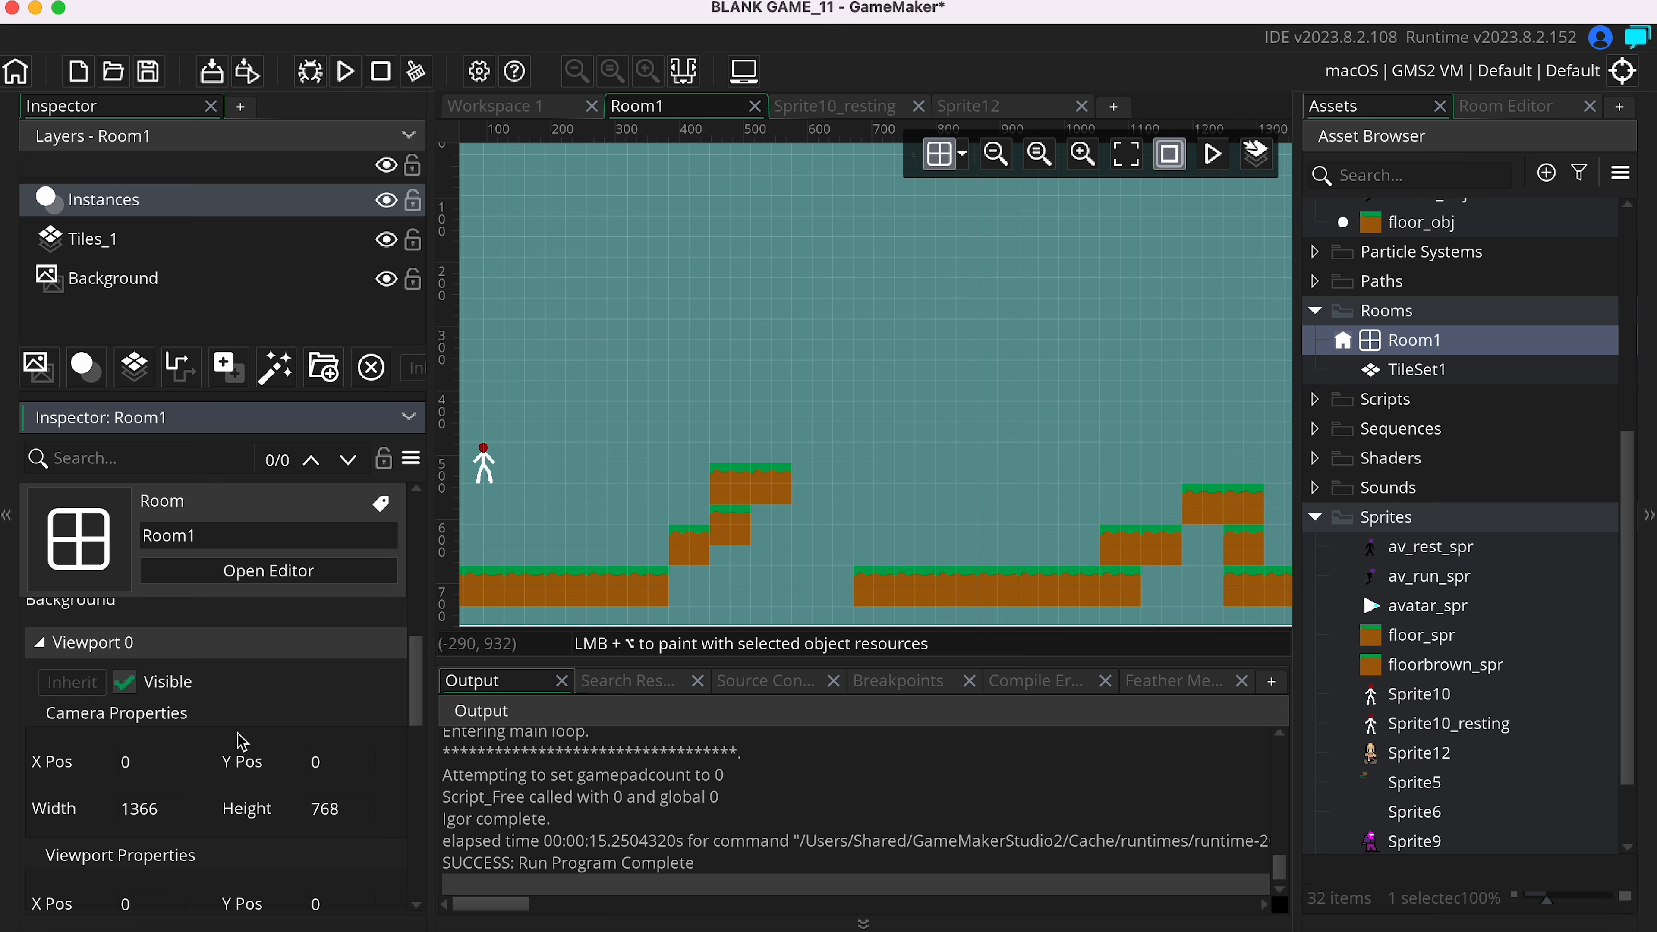
- Set the camera width and height of Viewport 0 to 600
{"action": "scroll", "coordinate": [174, 749], "scroll_direction": "down", "scroll_amount": 2}
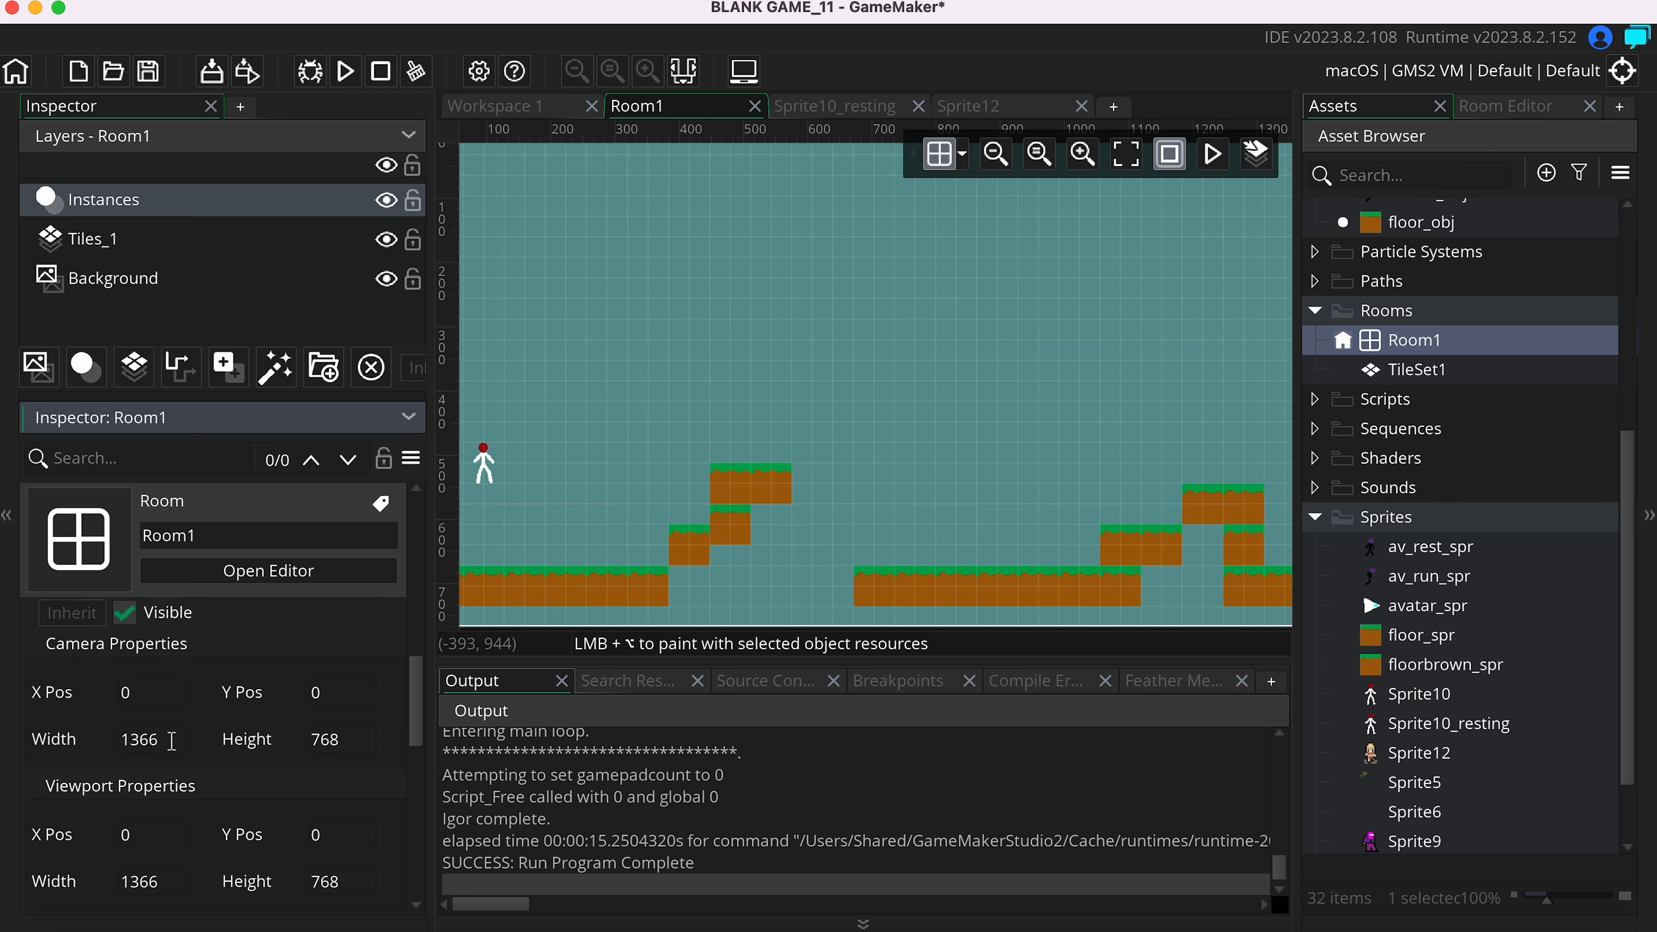
{"action": "scroll", "coordinate": [209, 781], "scroll_direction": "down", "scroll_amount": 1}
{"action": "left_click", "coordinate": [184, 716]}
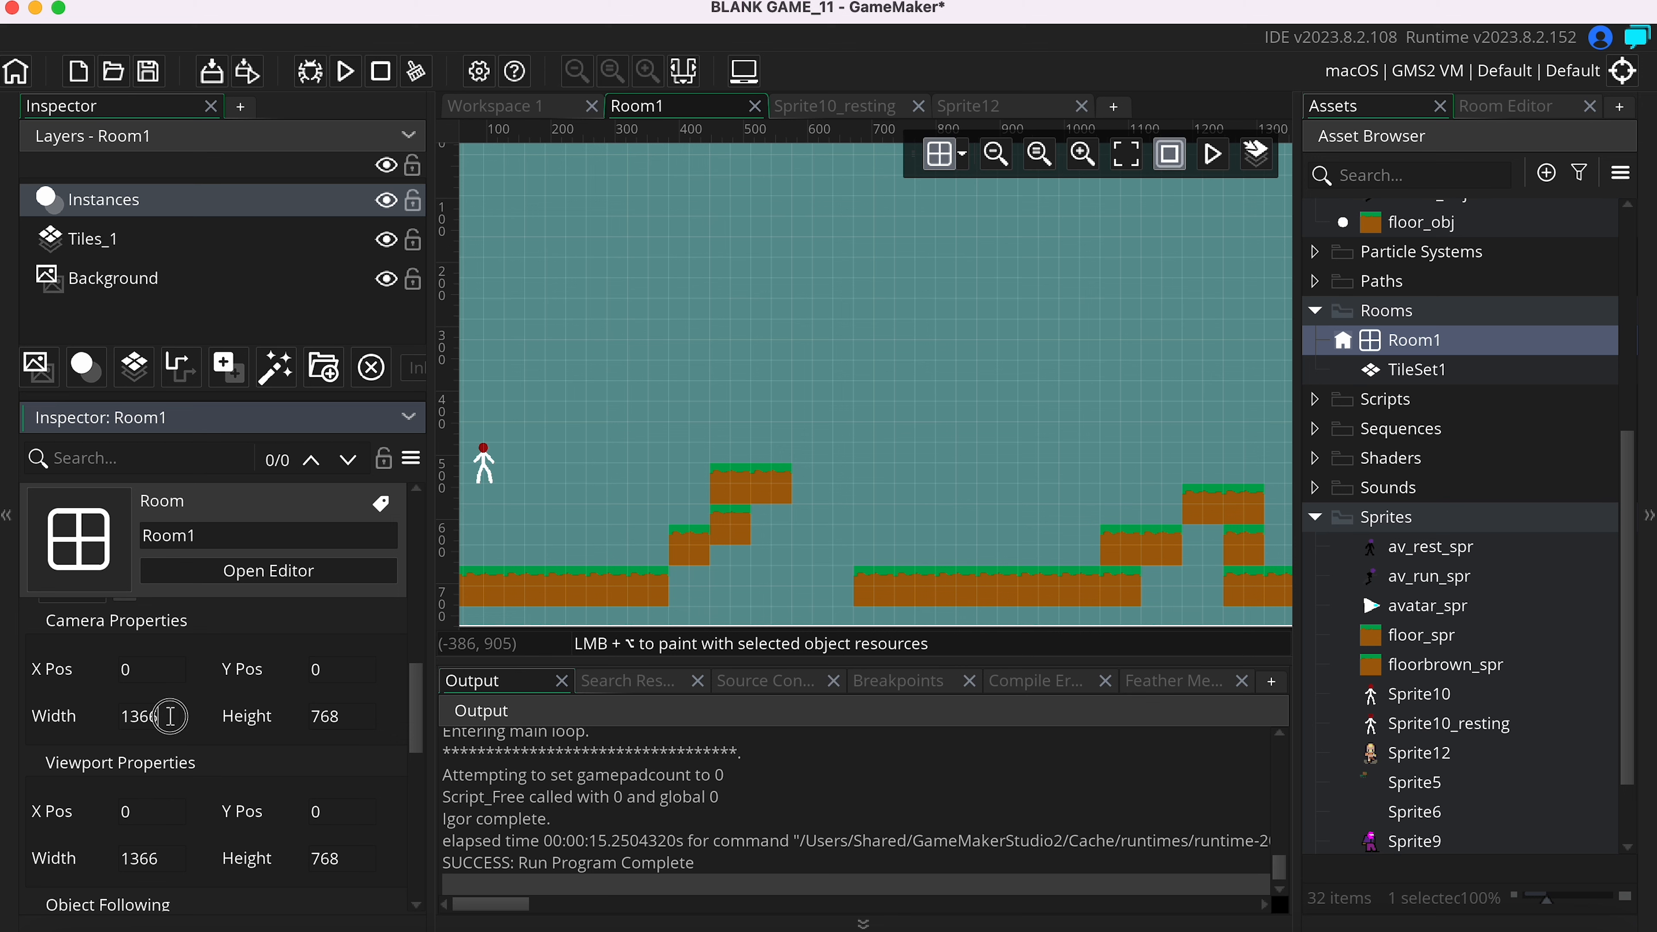
{"action": "type", "text": "600"}
{"action": "key", "text": "Tab"}
{"action": "type", "text": "600"}
{"action": "key", "text": "Tab"}
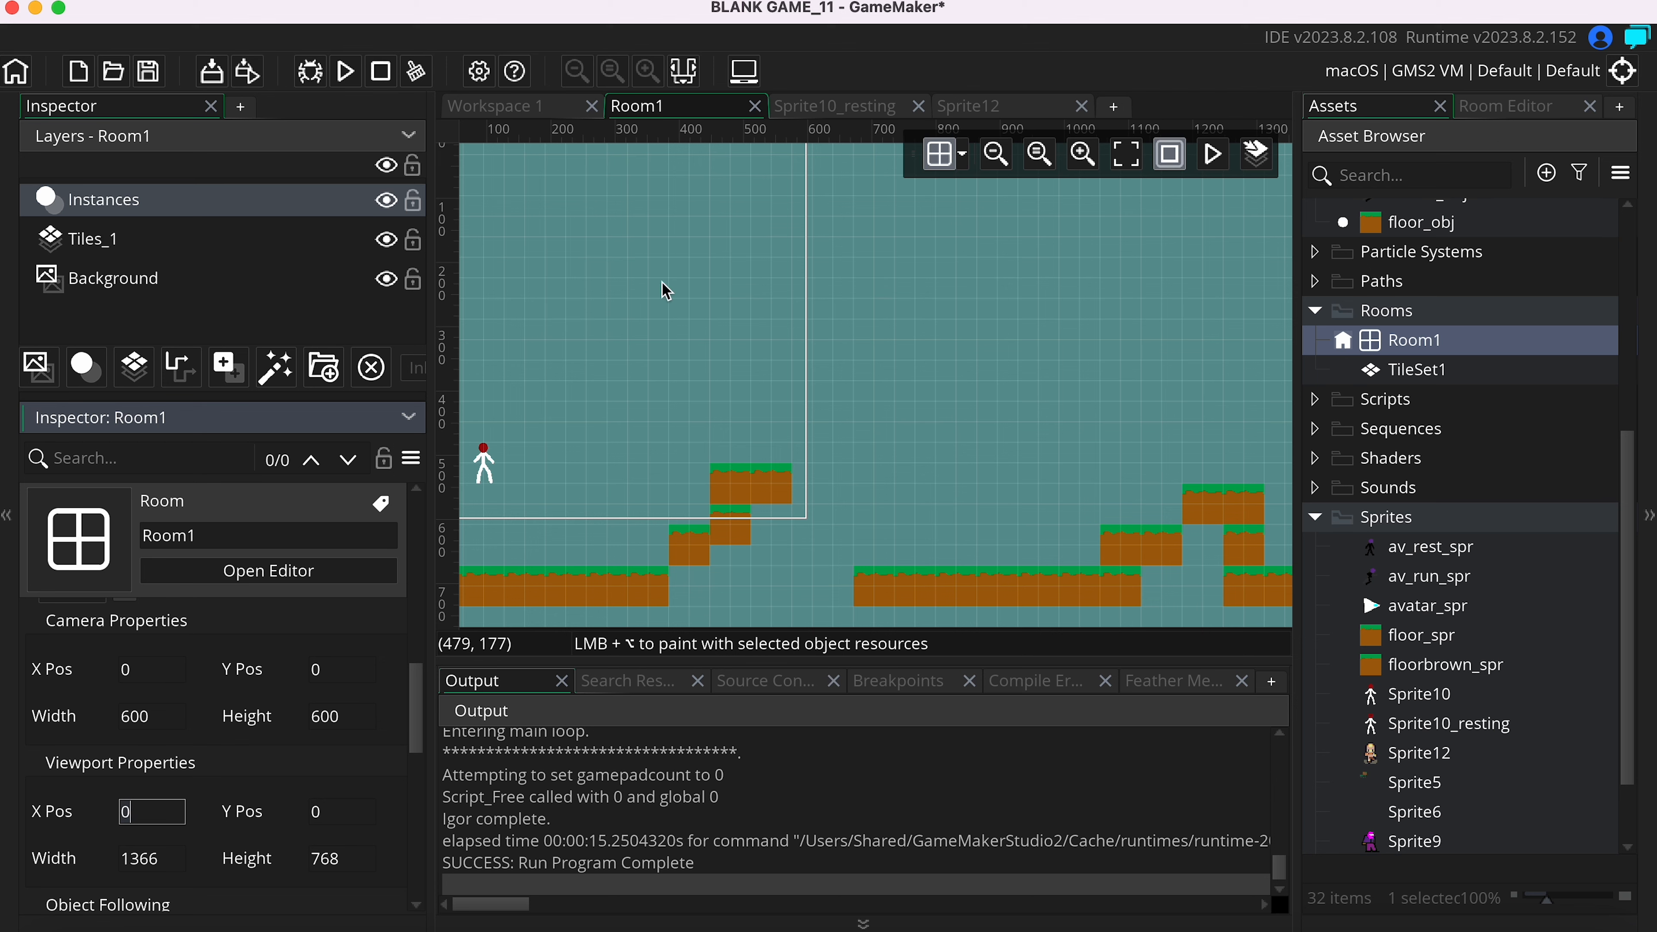
- Choose AV_OBJ as the object that the Viewport 0 camera follows
{"action": "scroll", "coordinate": [251, 762], "scroll_direction": "down", "scroll_amount": 4}
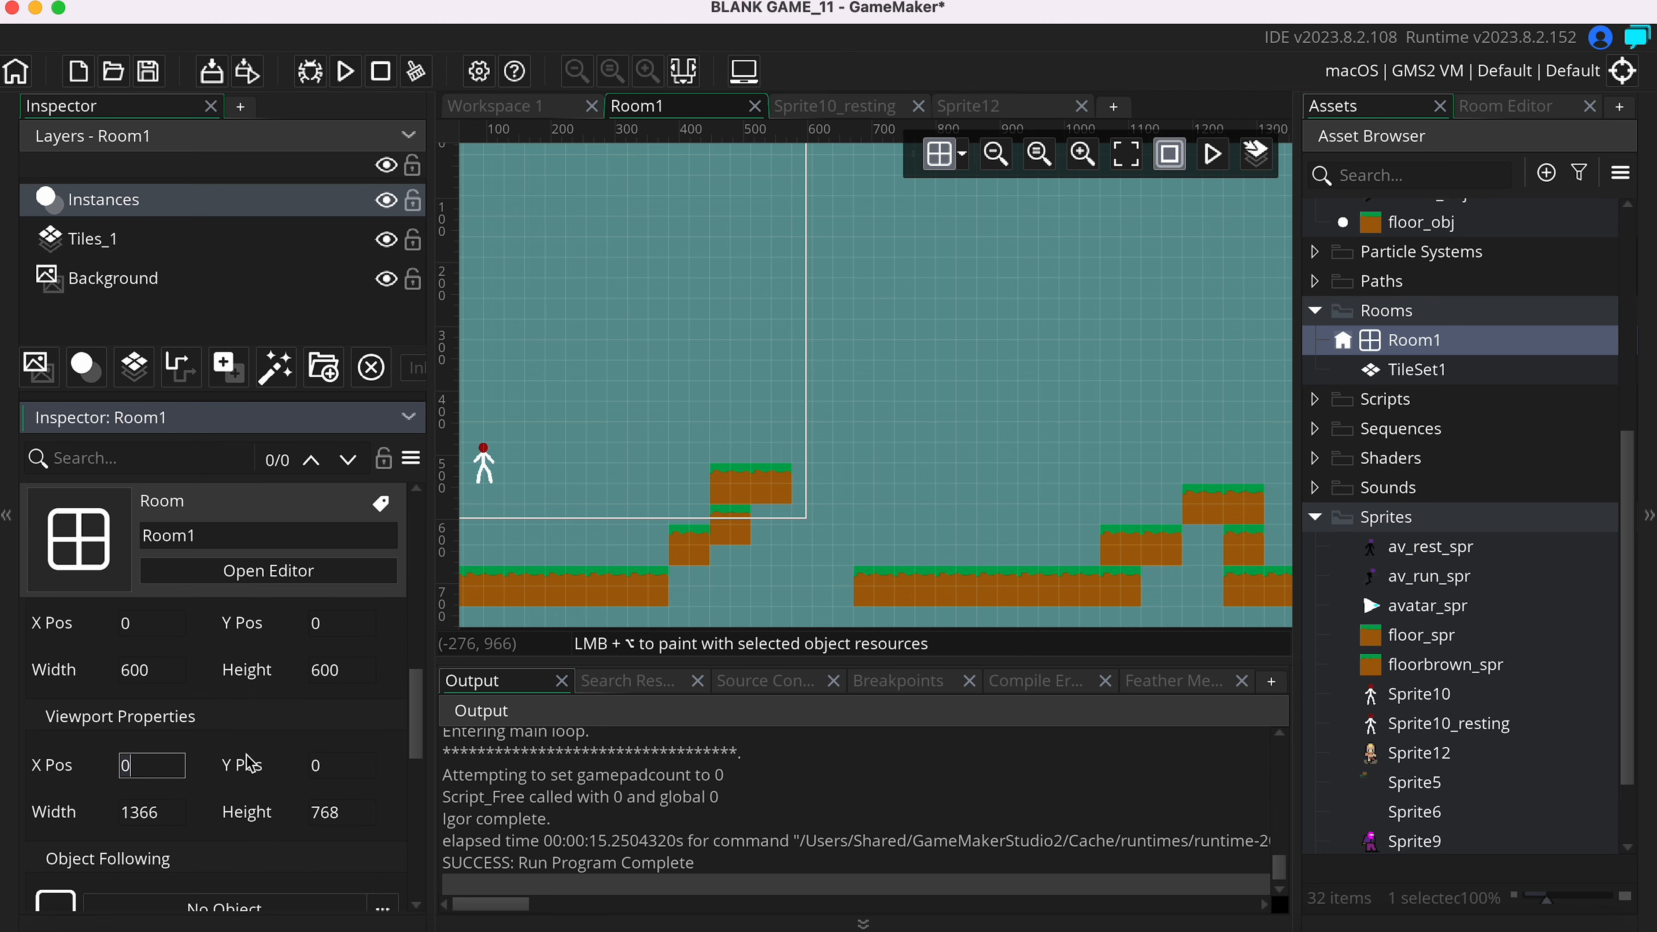
{"action": "left_click", "coordinate": [157, 839]}
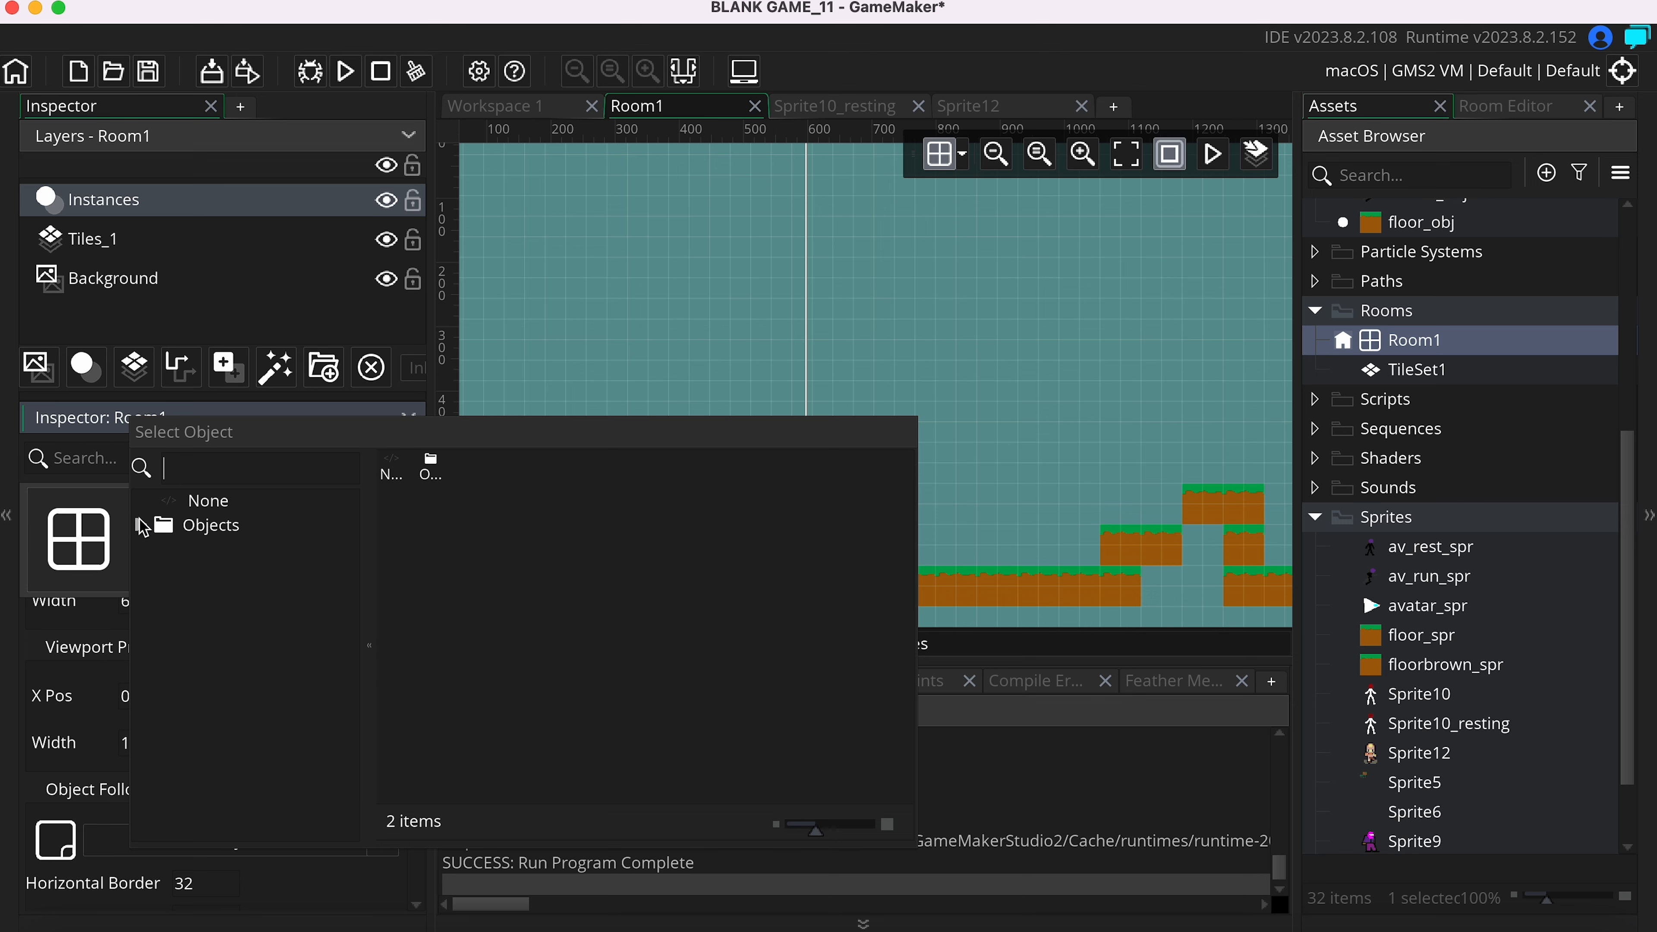
{"action": "left_click", "coordinate": [144, 526]}
{"action": "double_click", "coordinate": [198, 550]}
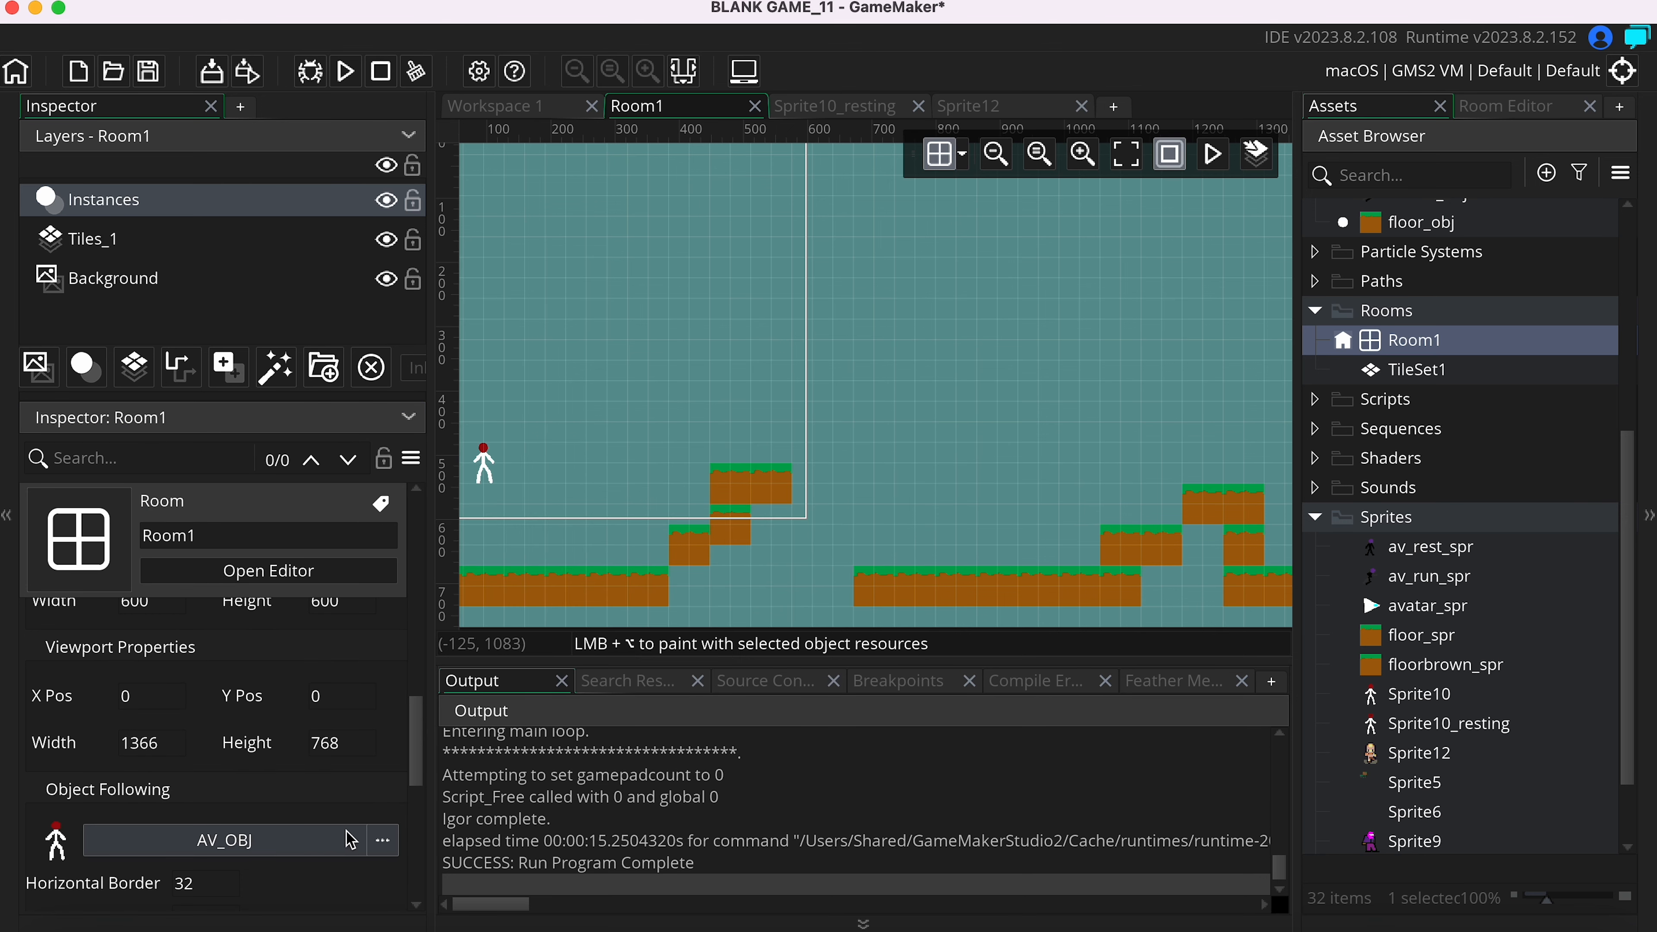
{"action": "left_click", "coordinate": [311, 843]}
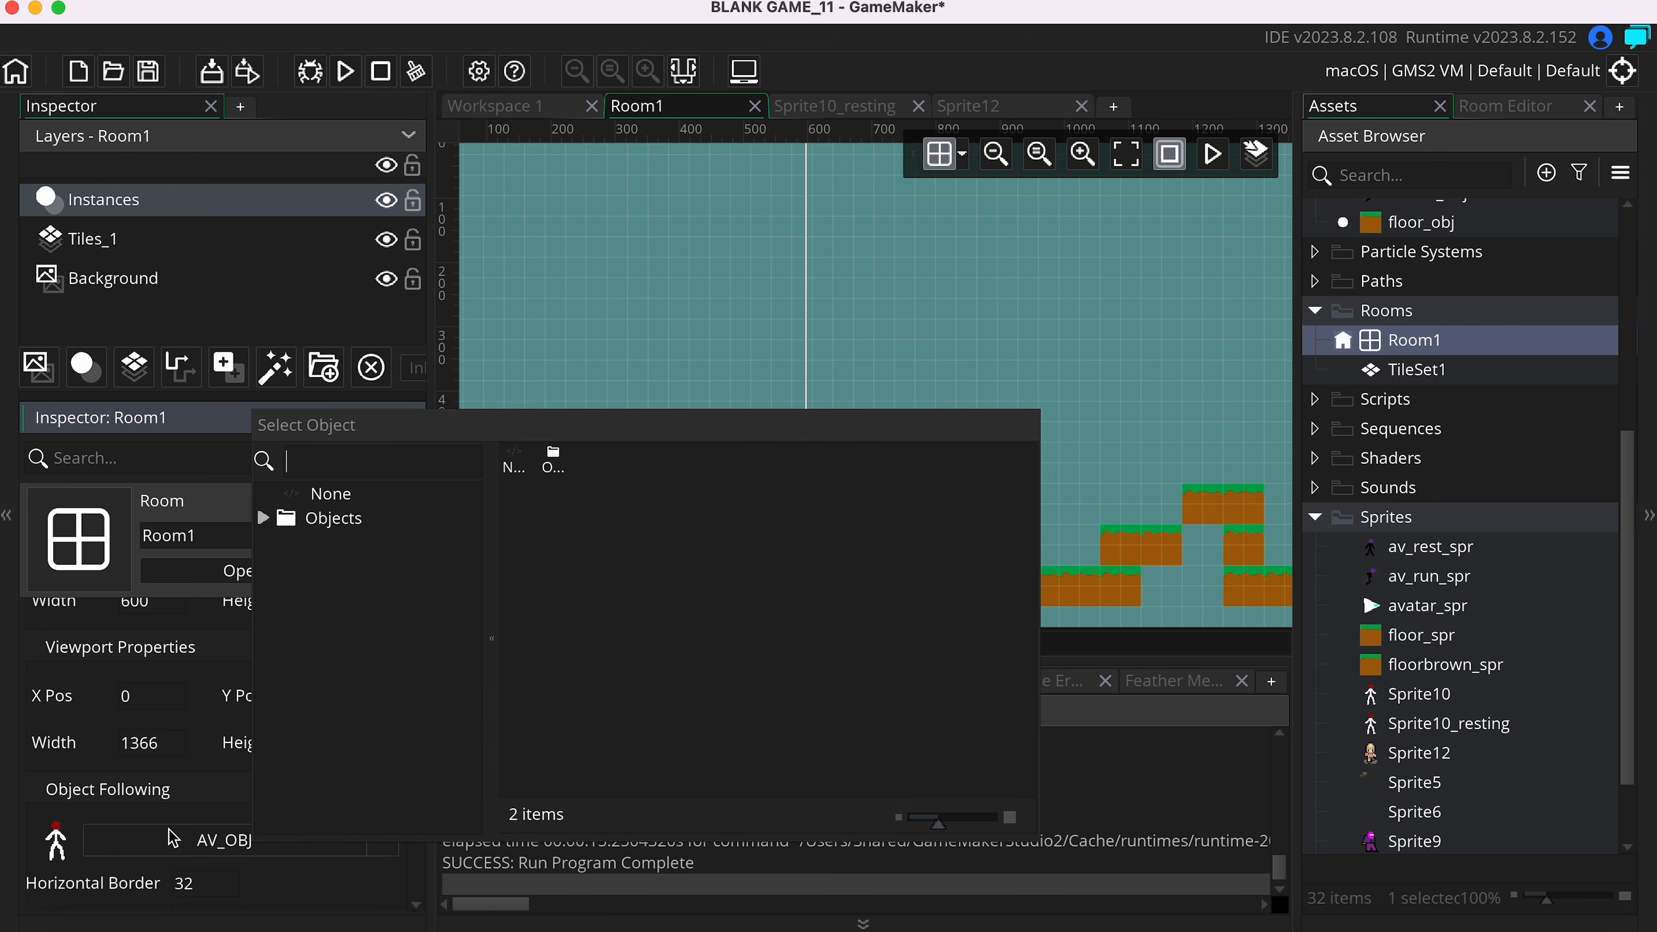
{"action": "left_click", "coordinate": [130, 844]}
{"action": "left_click", "coordinate": [73, 802]}
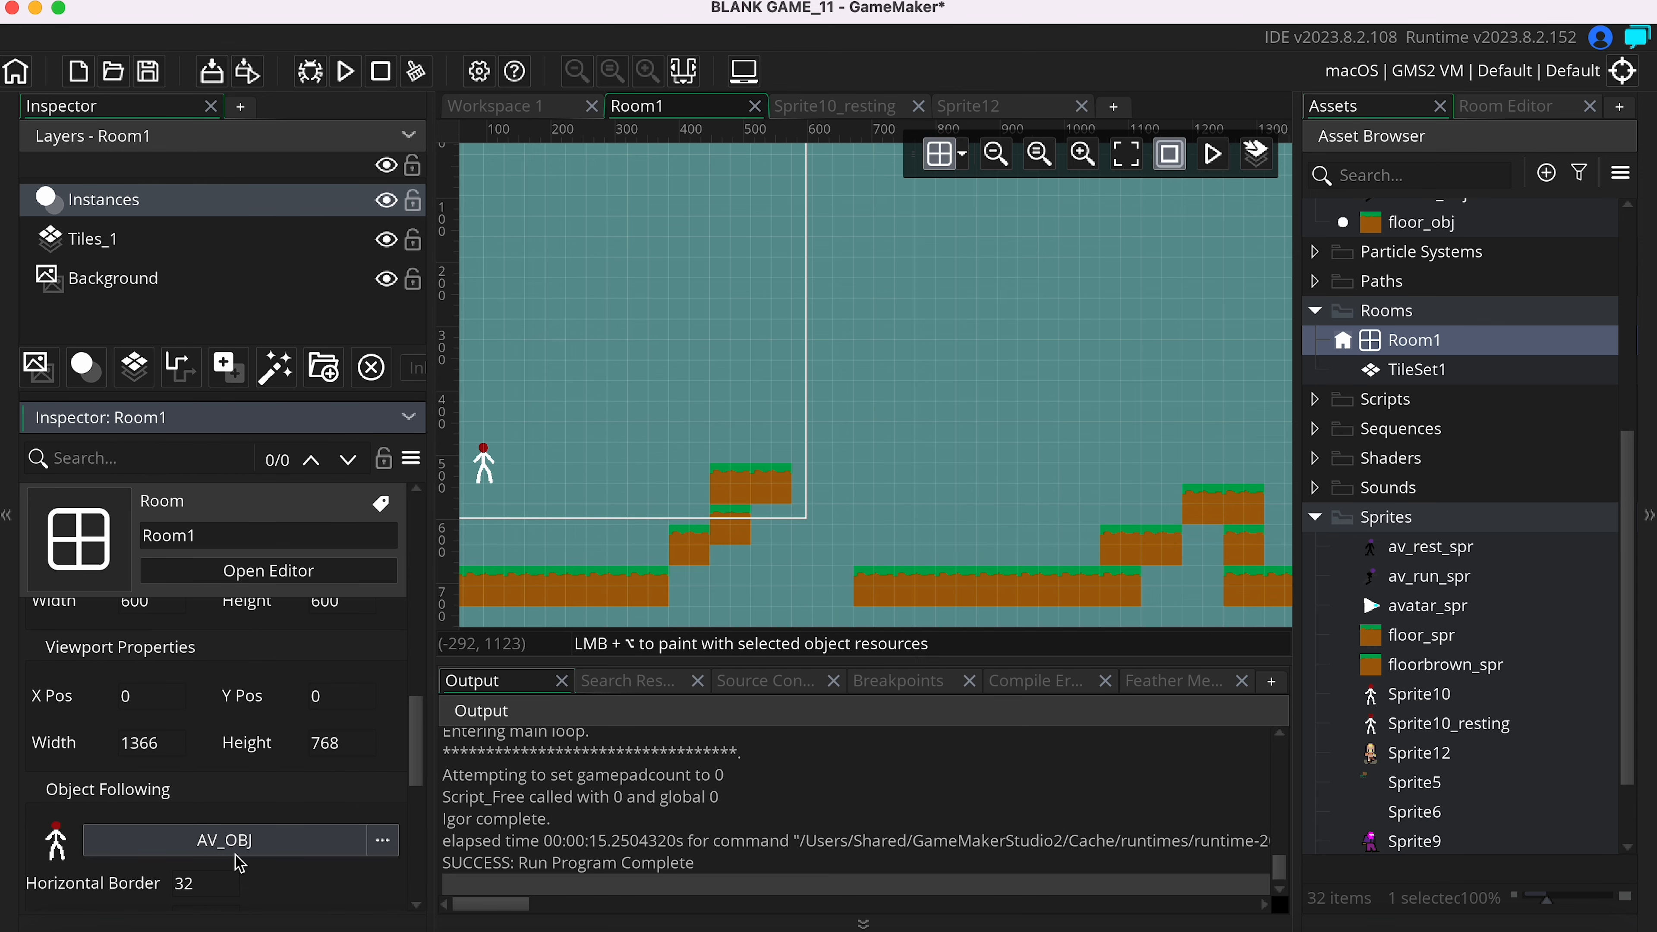
- Set the horizontal and vertical borders for following AV_OBJ to 128
{"action": "scroll", "coordinate": [240, 863], "scroll_direction": "down", "scroll_amount": 4}
{"action": "left_click", "coordinate": [188, 742]}
{"action": "left_click", "coordinate": [210, 776]}
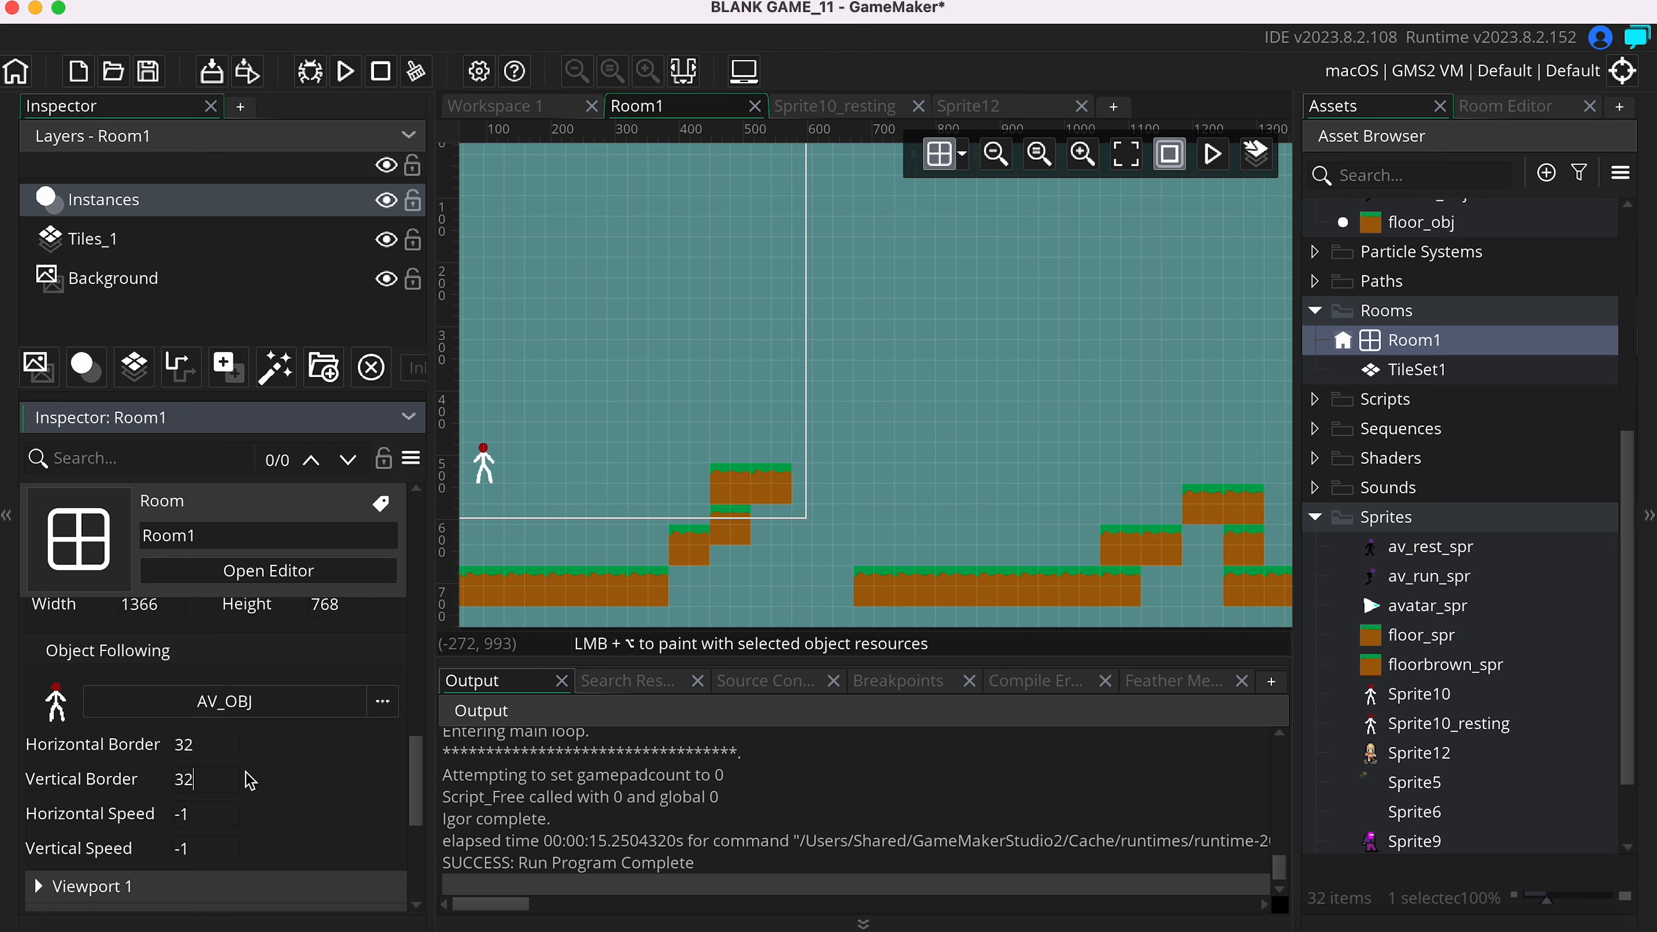
{"action": "left_click", "coordinate": [195, 742]}
{"action": "double_click", "coordinate": [186, 744]}
{"action": "type", "text": "128"}
{"action": "key", "text": "Tab"}
{"action": "left_click", "coordinate": [412, 785]}
{"action": "mouse_move", "coordinate": [417, 783]}
{"action": "left_mouse_down"}
{"action": "mouse_move", "coordinate": [418, 715]}
{"action": "mouse_move", "coordinate": [415, 778]}
{"action": "left_mouse_up"}
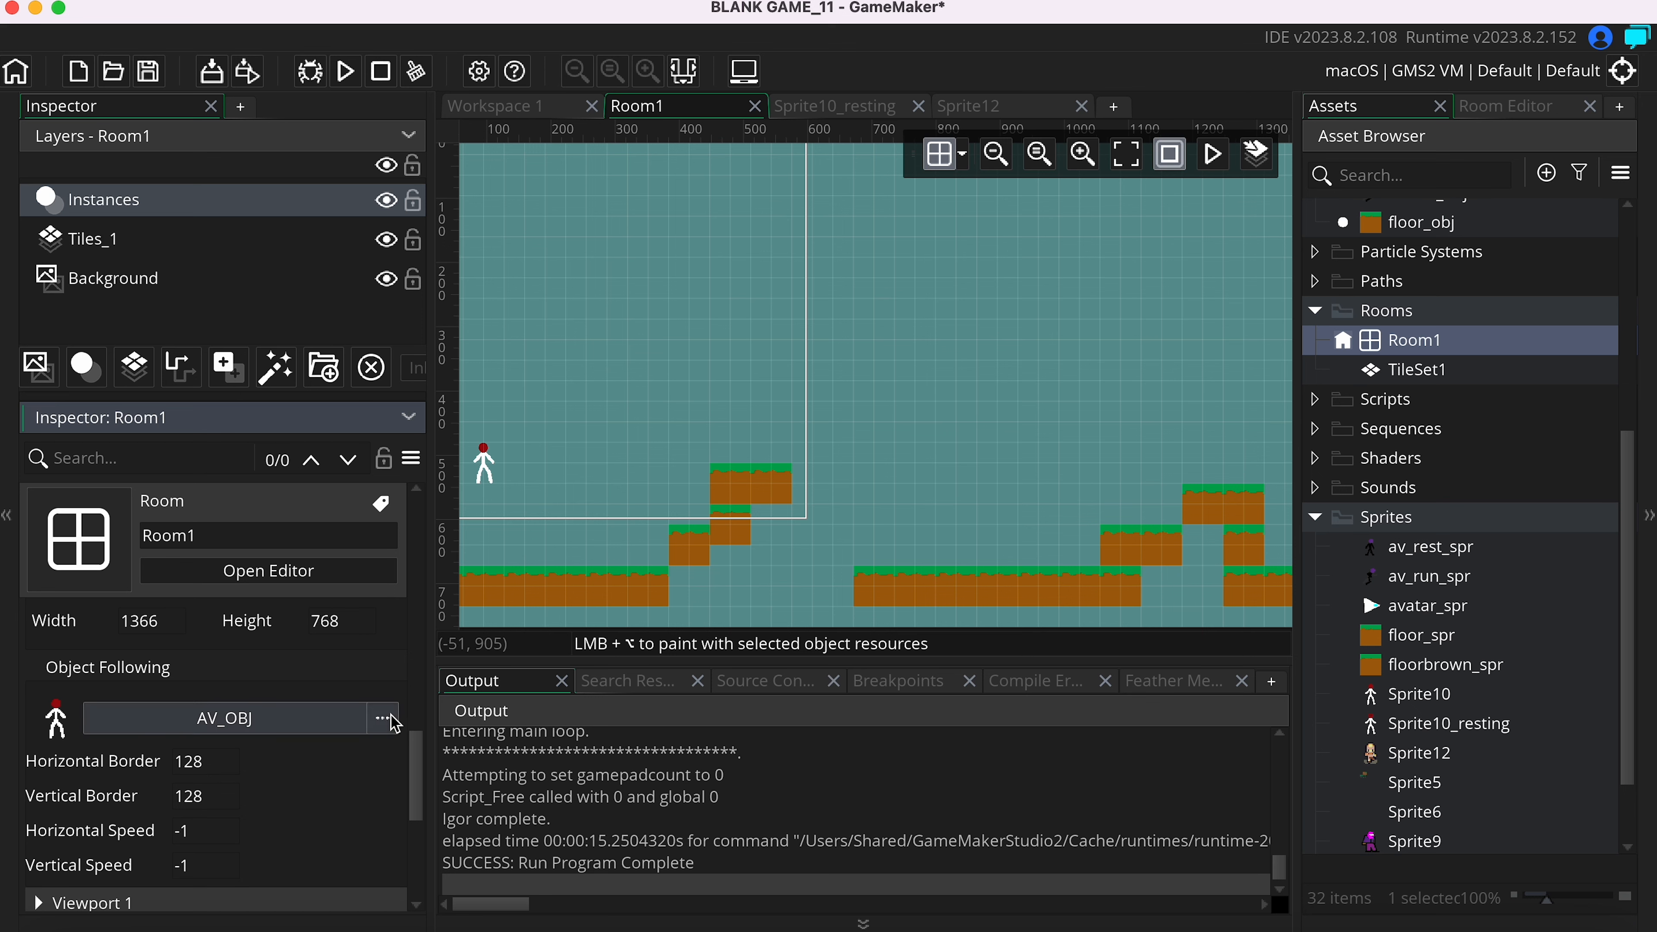
- Run the game and move the character rightward over the first steps and the gap to test the camera following
{"action": "left_click", "coordinate": [344, 71]}
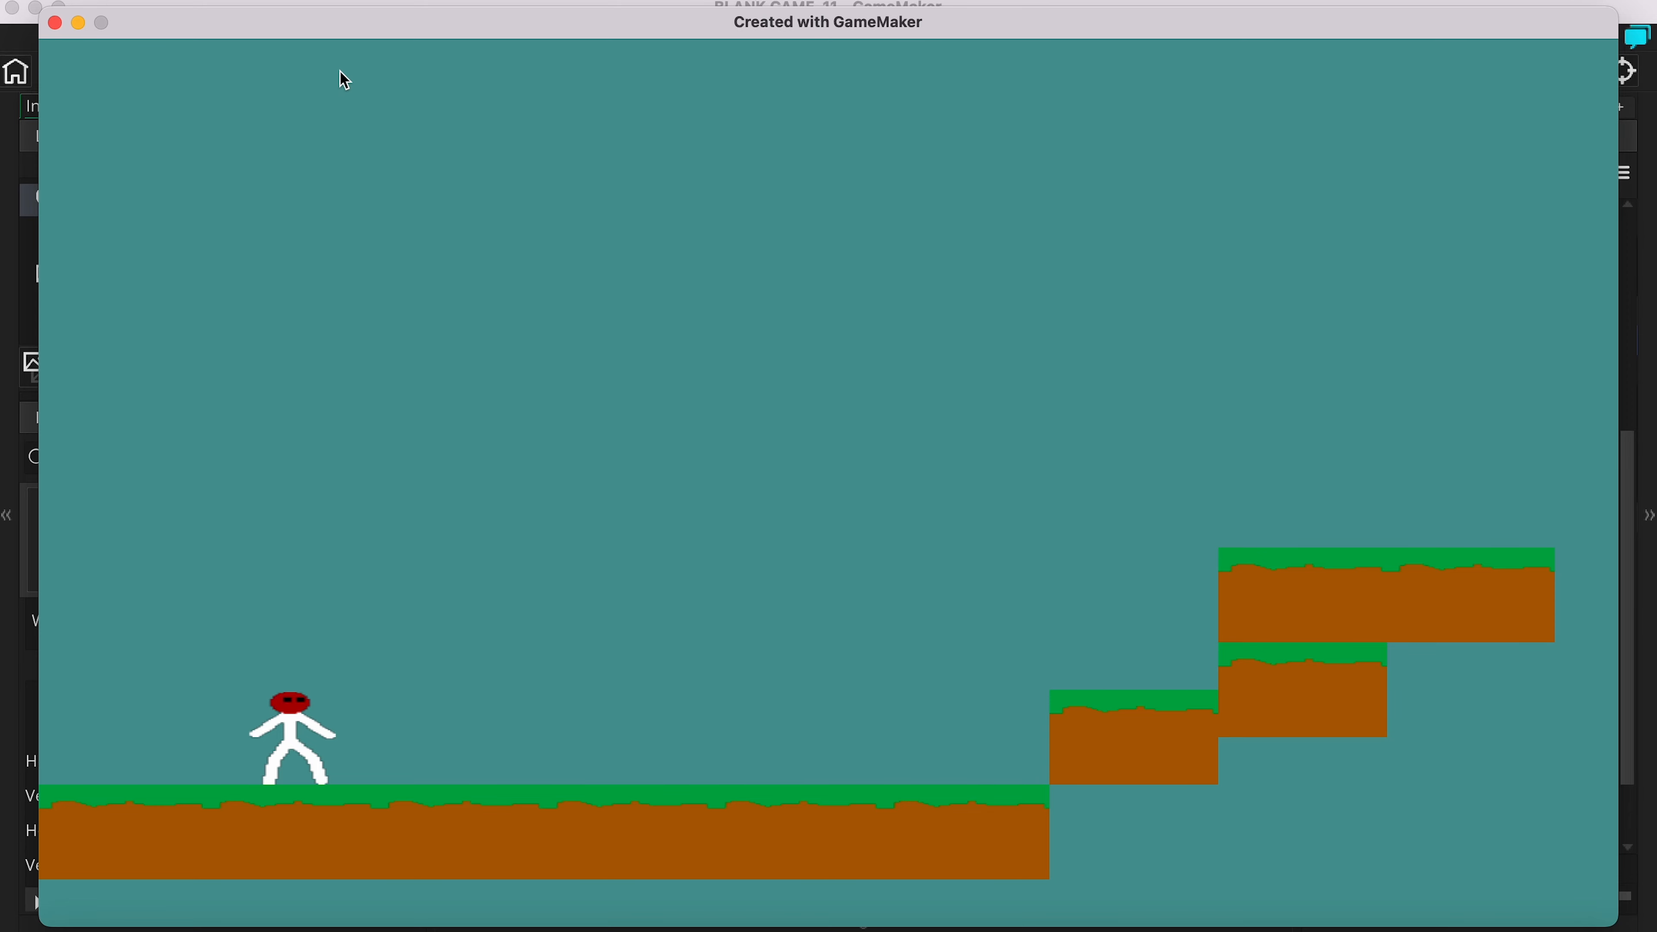
{"action": "key", "text": "Right"}
{"action": "key", "text": "space"}
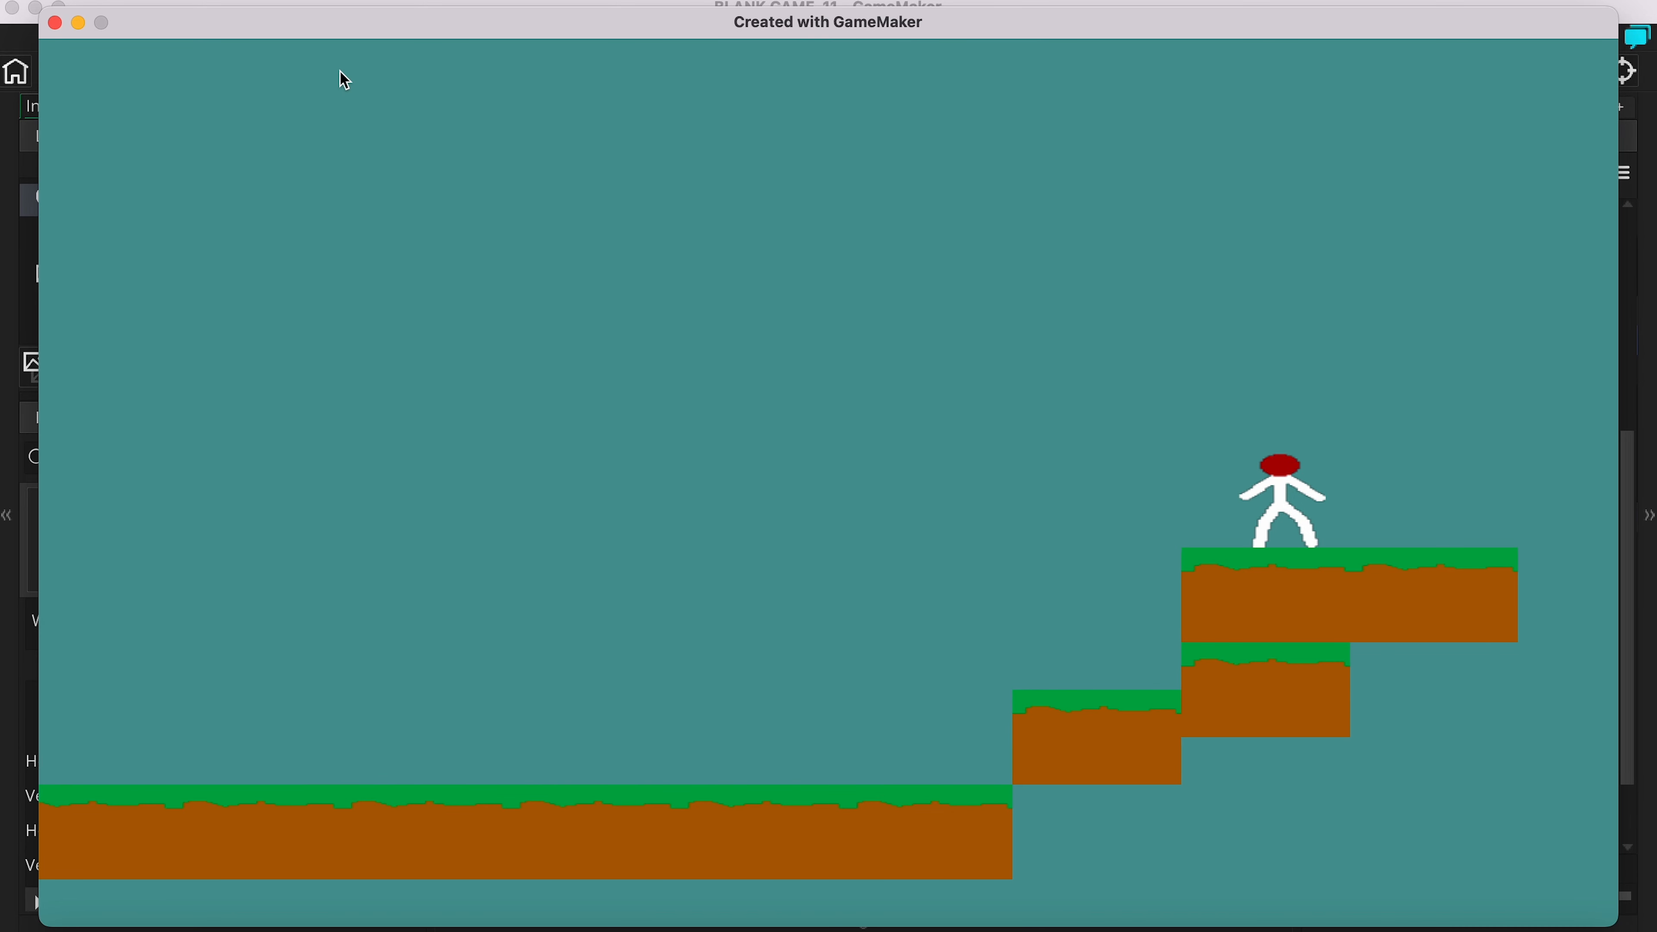
{"action": "key", "text": "Right"}
{"action": "key", "text": "space"}
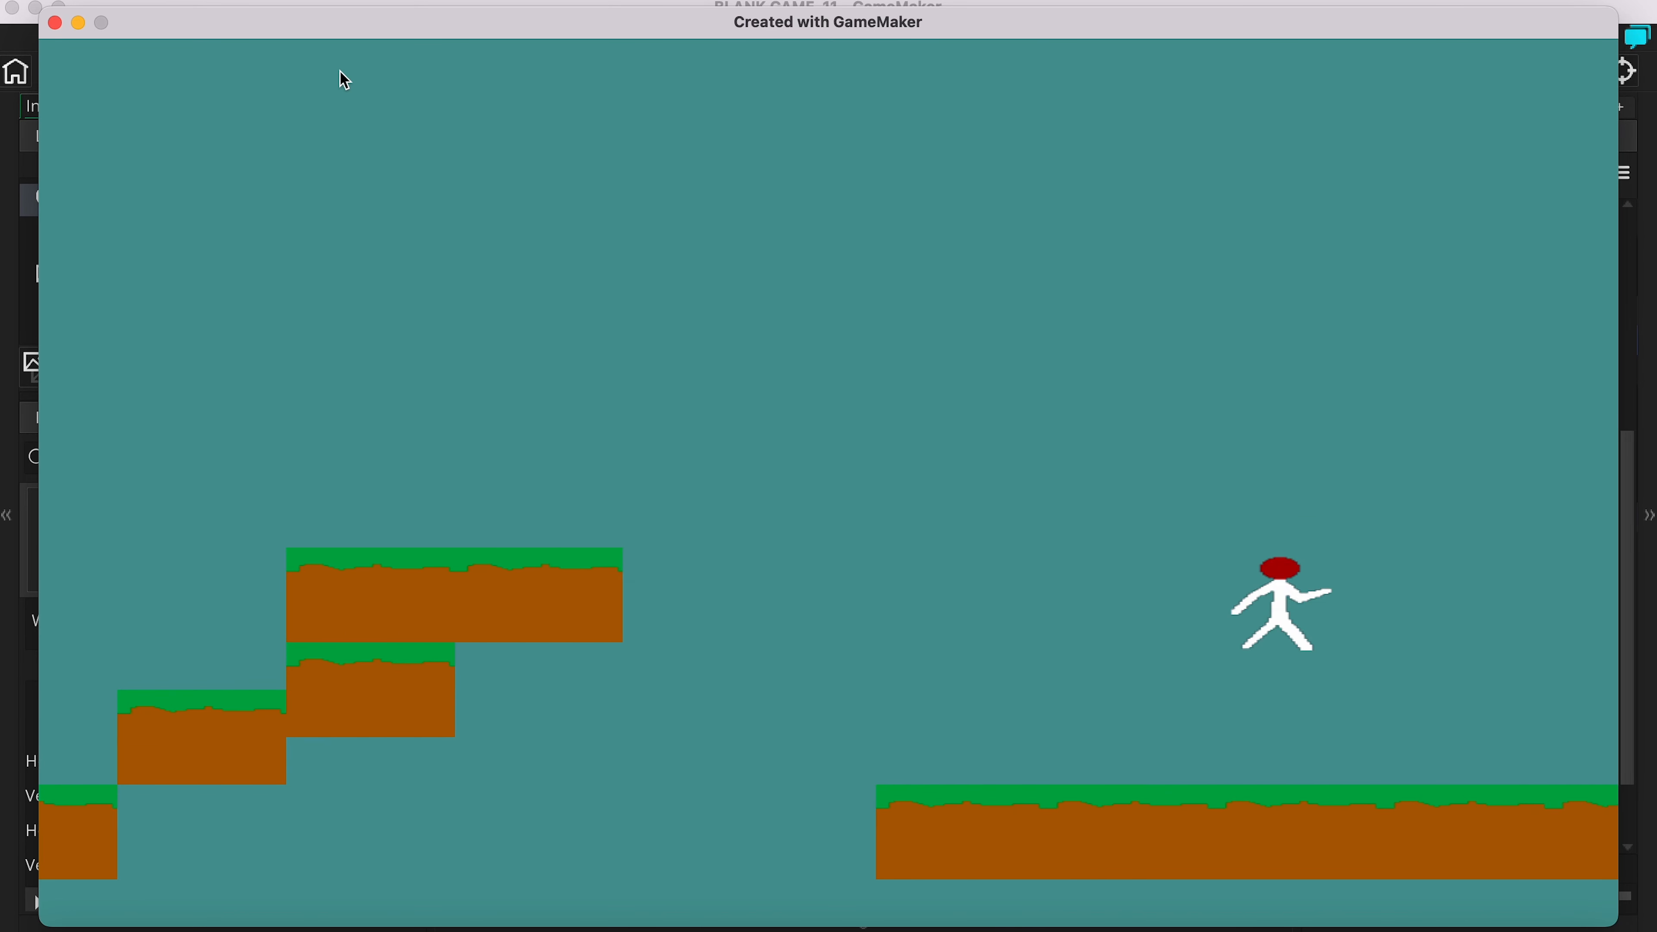
{"action": "key", "text": "Left"}
{"action": "key", "text": "Right"}
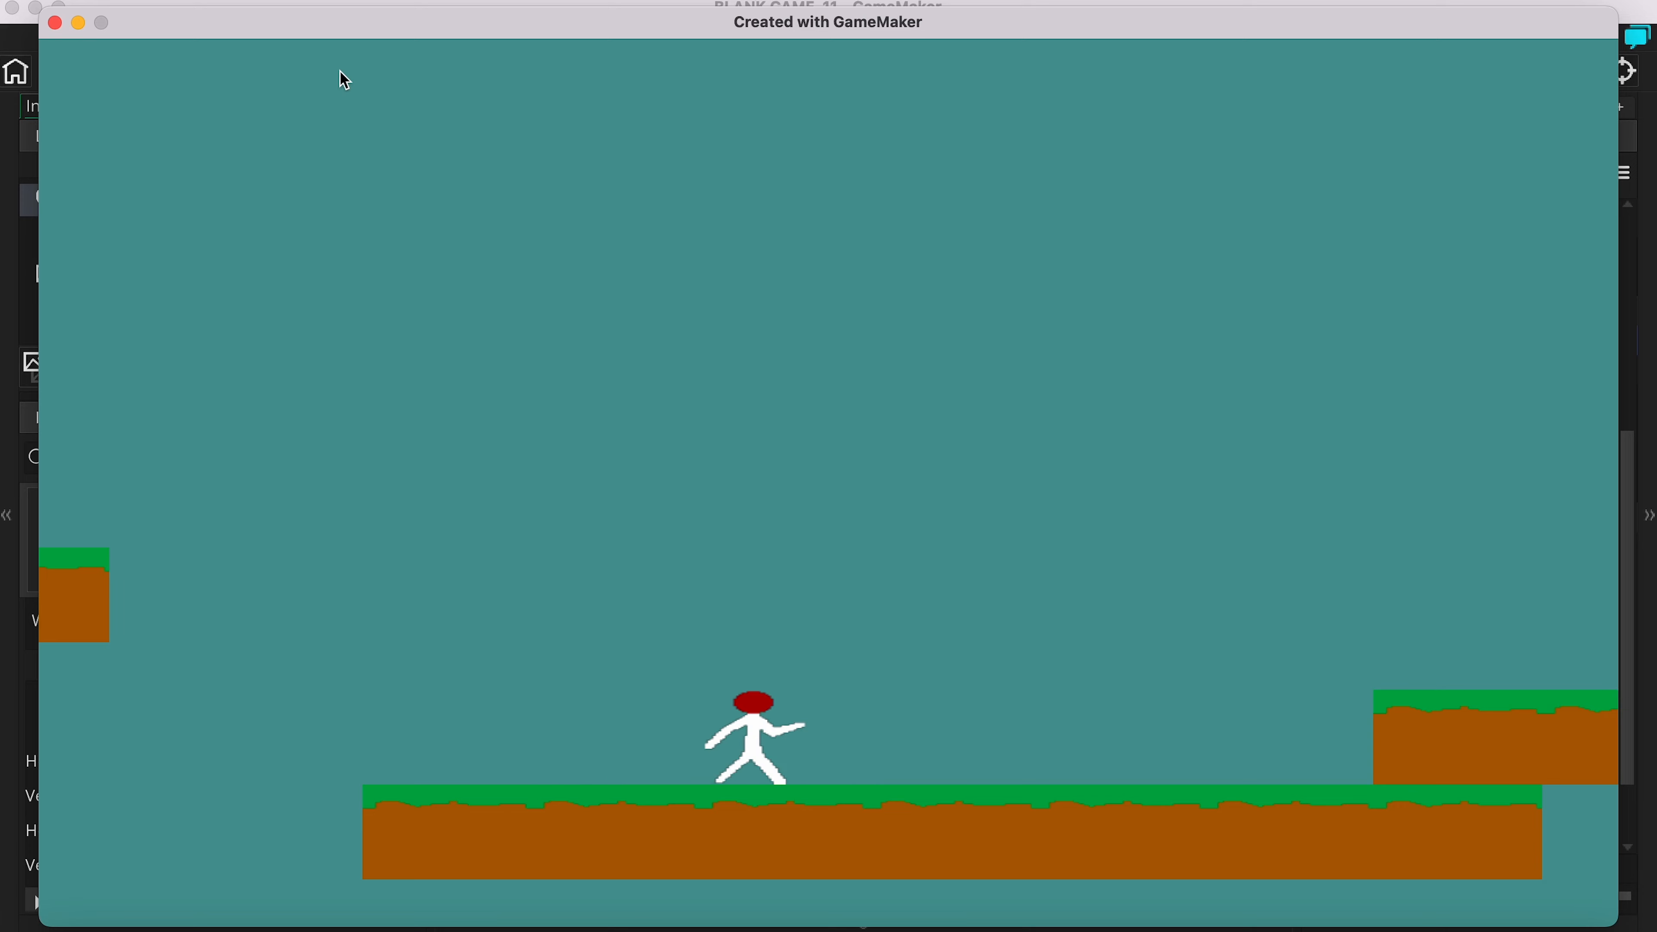
{"action": "key", "text": "space"}
{"action": "key", "text": "Left"}
{"action": "key", "text": "Right"}
{"action": "key", "text": "space"}
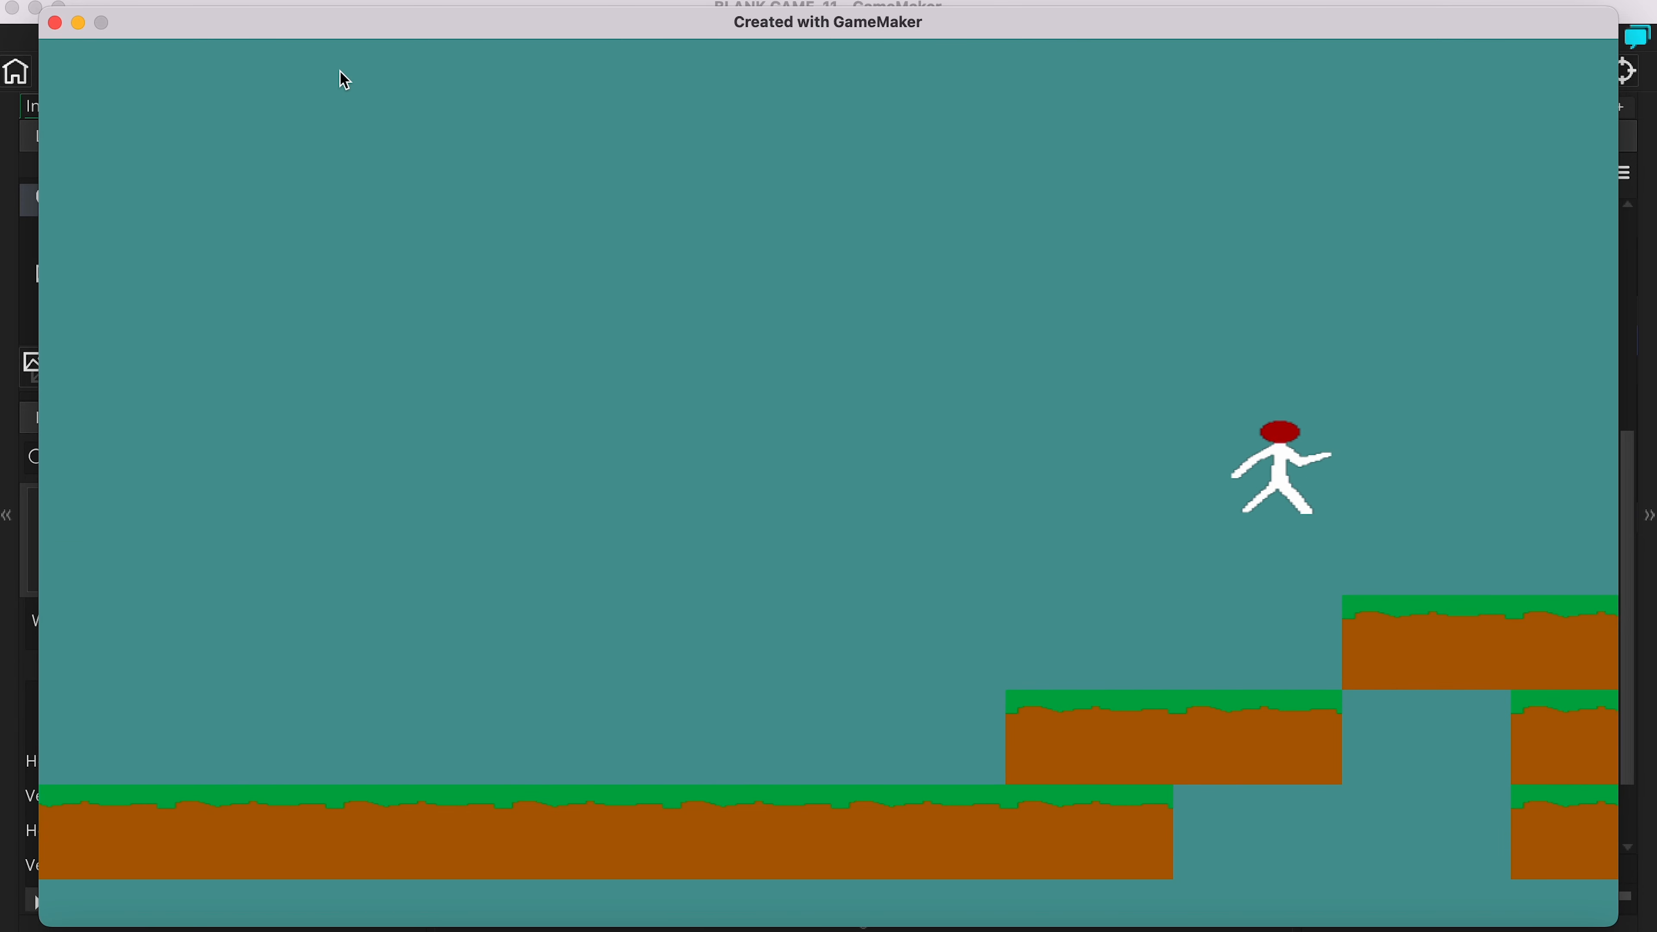
- Take the character back leftward from the far steps to the starting floor to test the camera's return scroll
{"action": "key", "text": "Left"}
{"action": "key", "text": "Right"}
{"action": "key", "text": "Left"}
{"action": "key", "text": "space"}
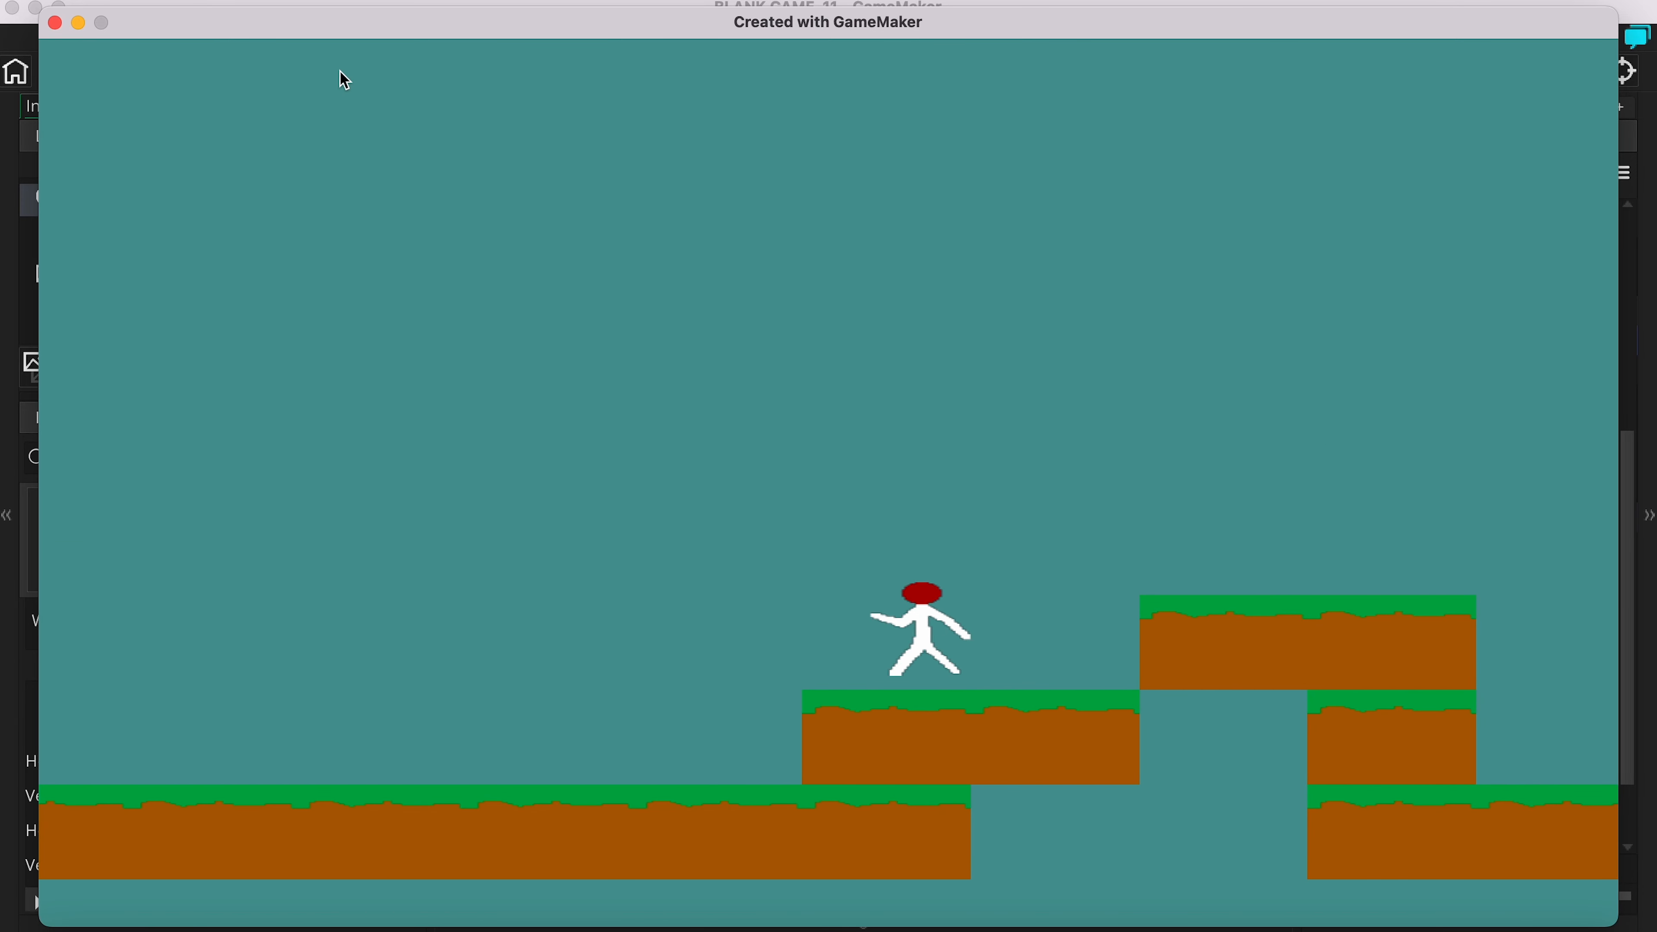
{"action": "key", "text": "Right"}
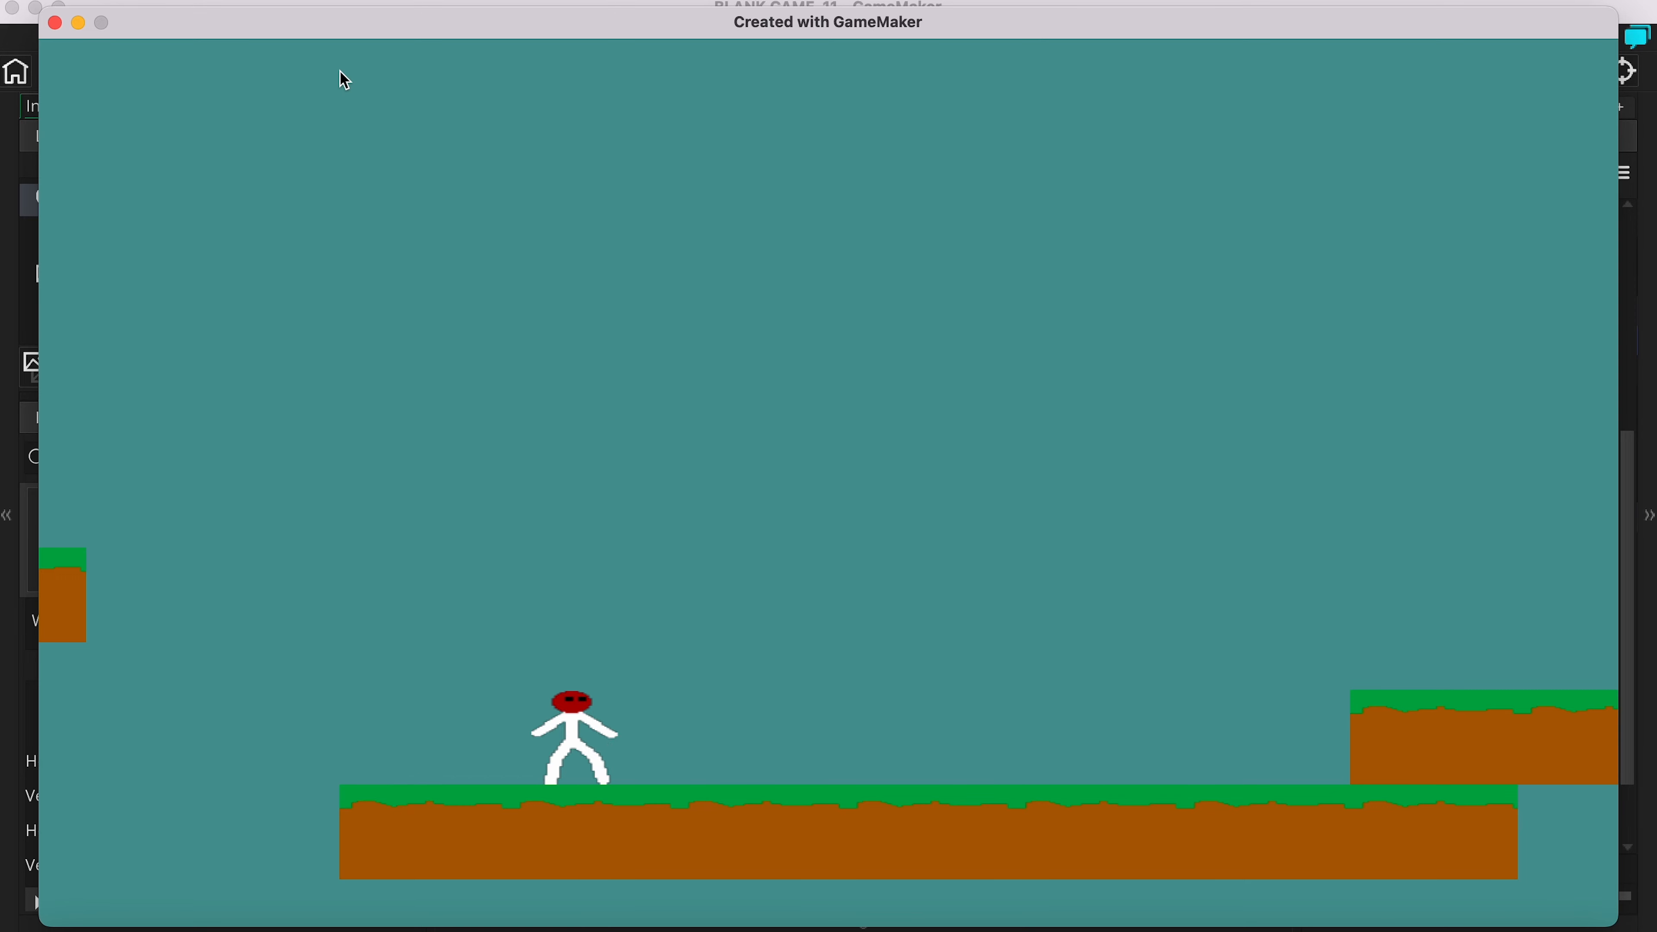
{"action": "key", "text": "Left"}
{"action": "key", "text": "space"}
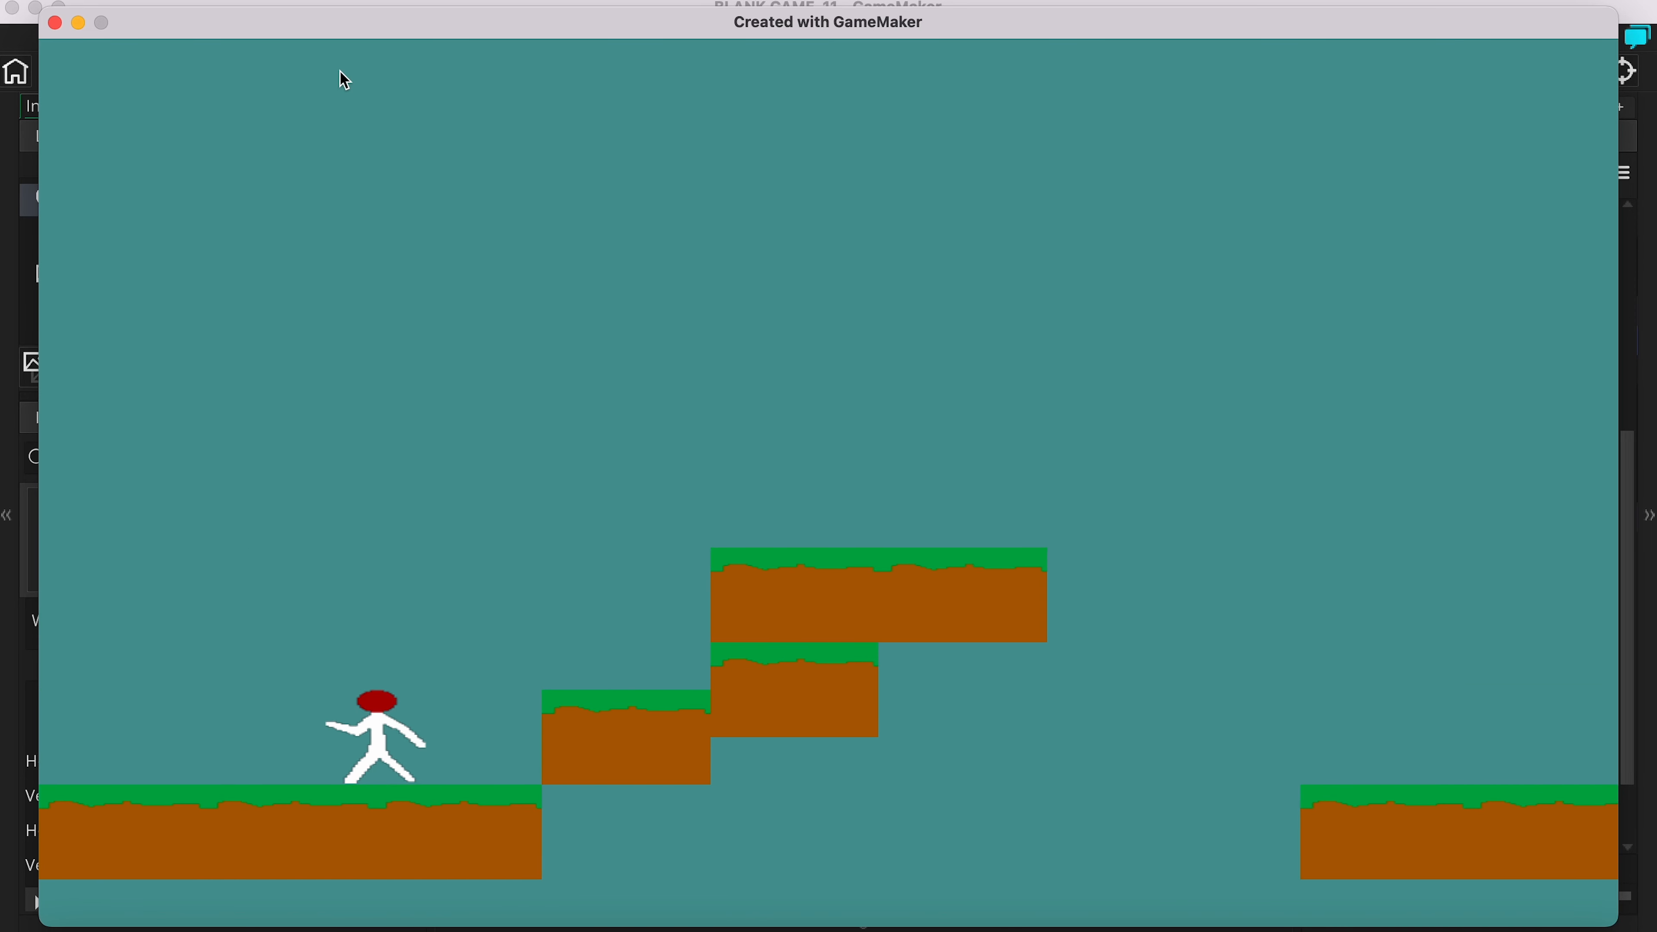
- Jump the character across the level again onto the highest far platform and walk it back to that platform's left edge
{"action": "key", "text": "Right"}
{"action": "key", "text": "space"}
{"action": "key", "text": "space"}
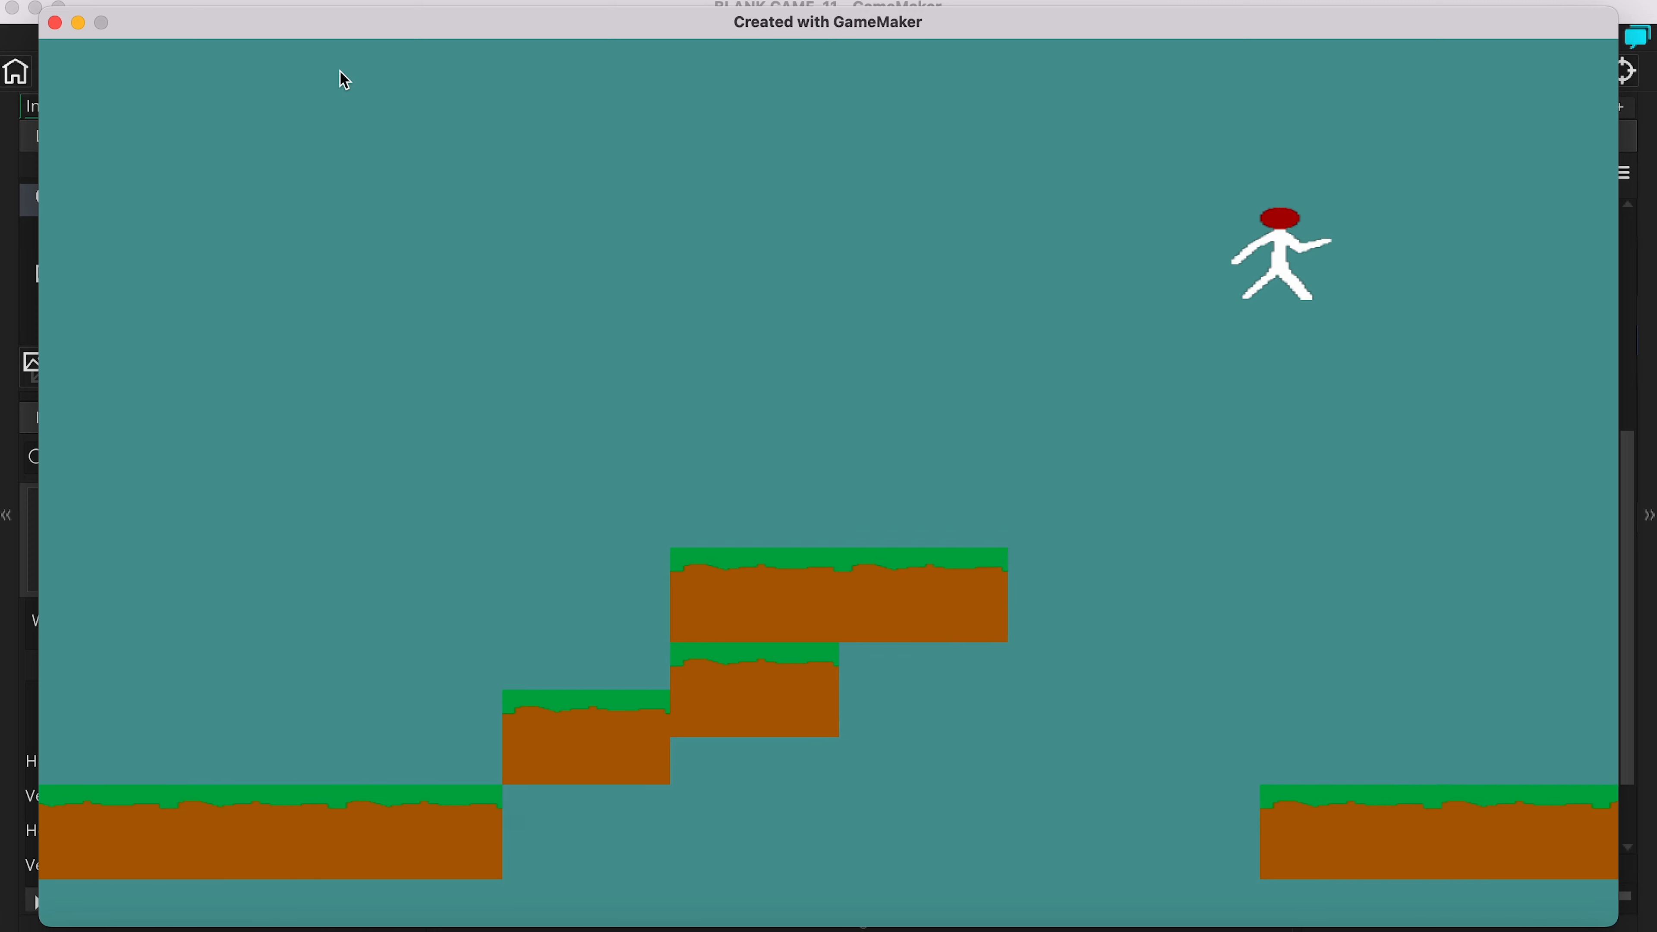
{"action": "key", "text": "Right"}
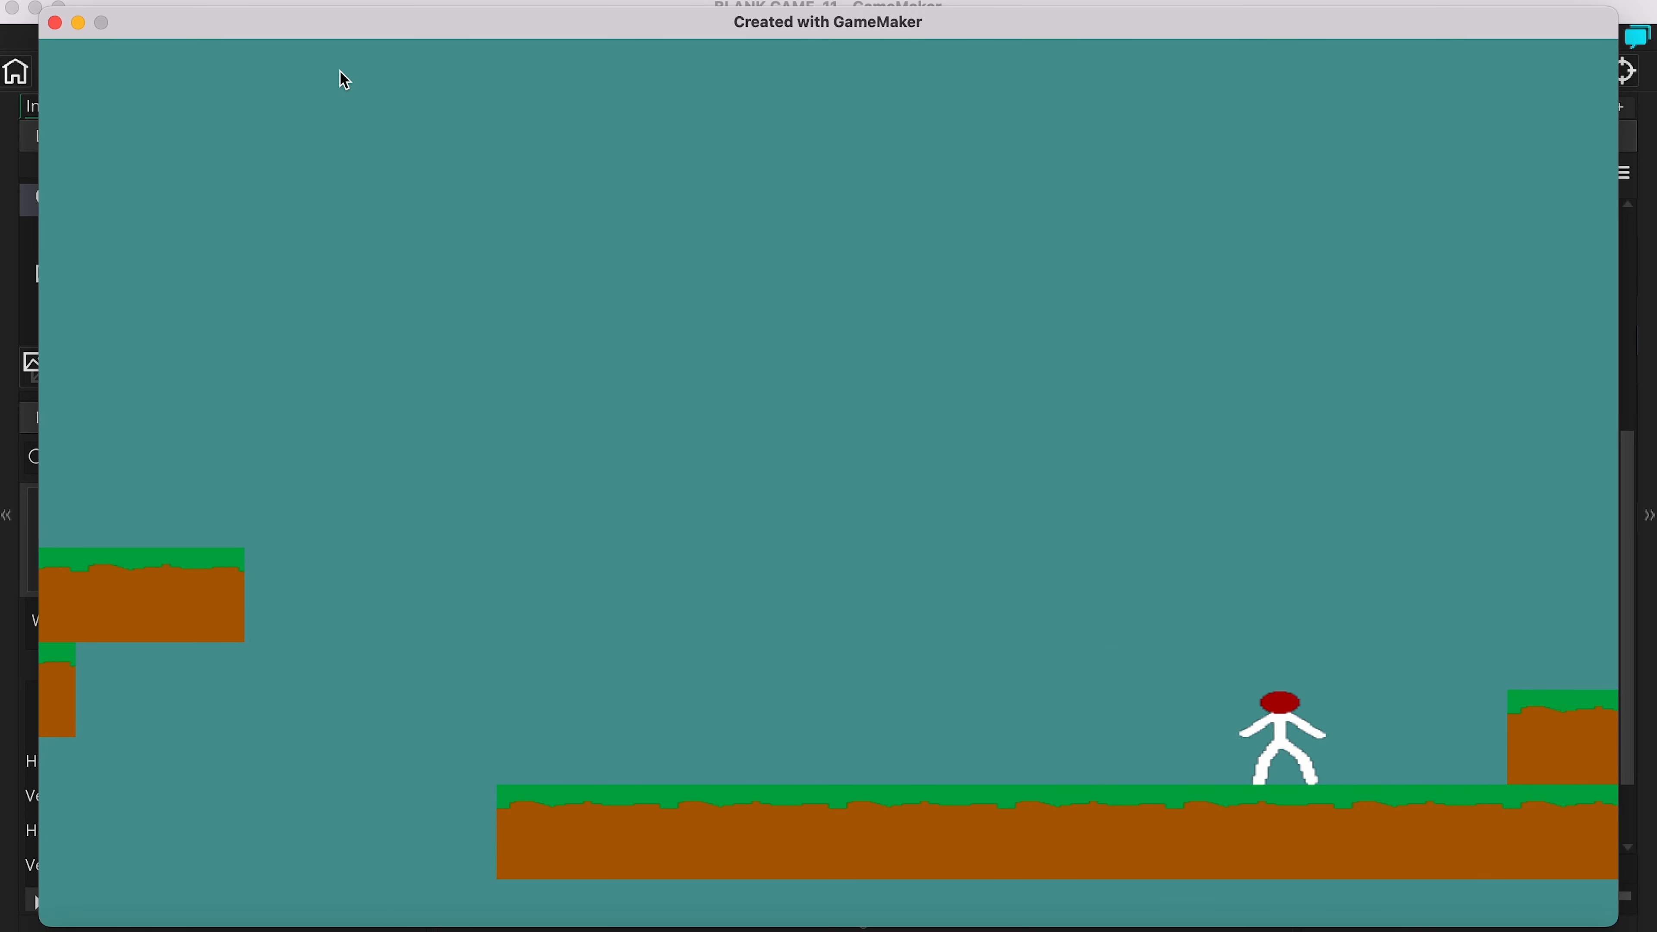
{"action": "key", "text": "space"}
{"action": "key", "text": "space"}
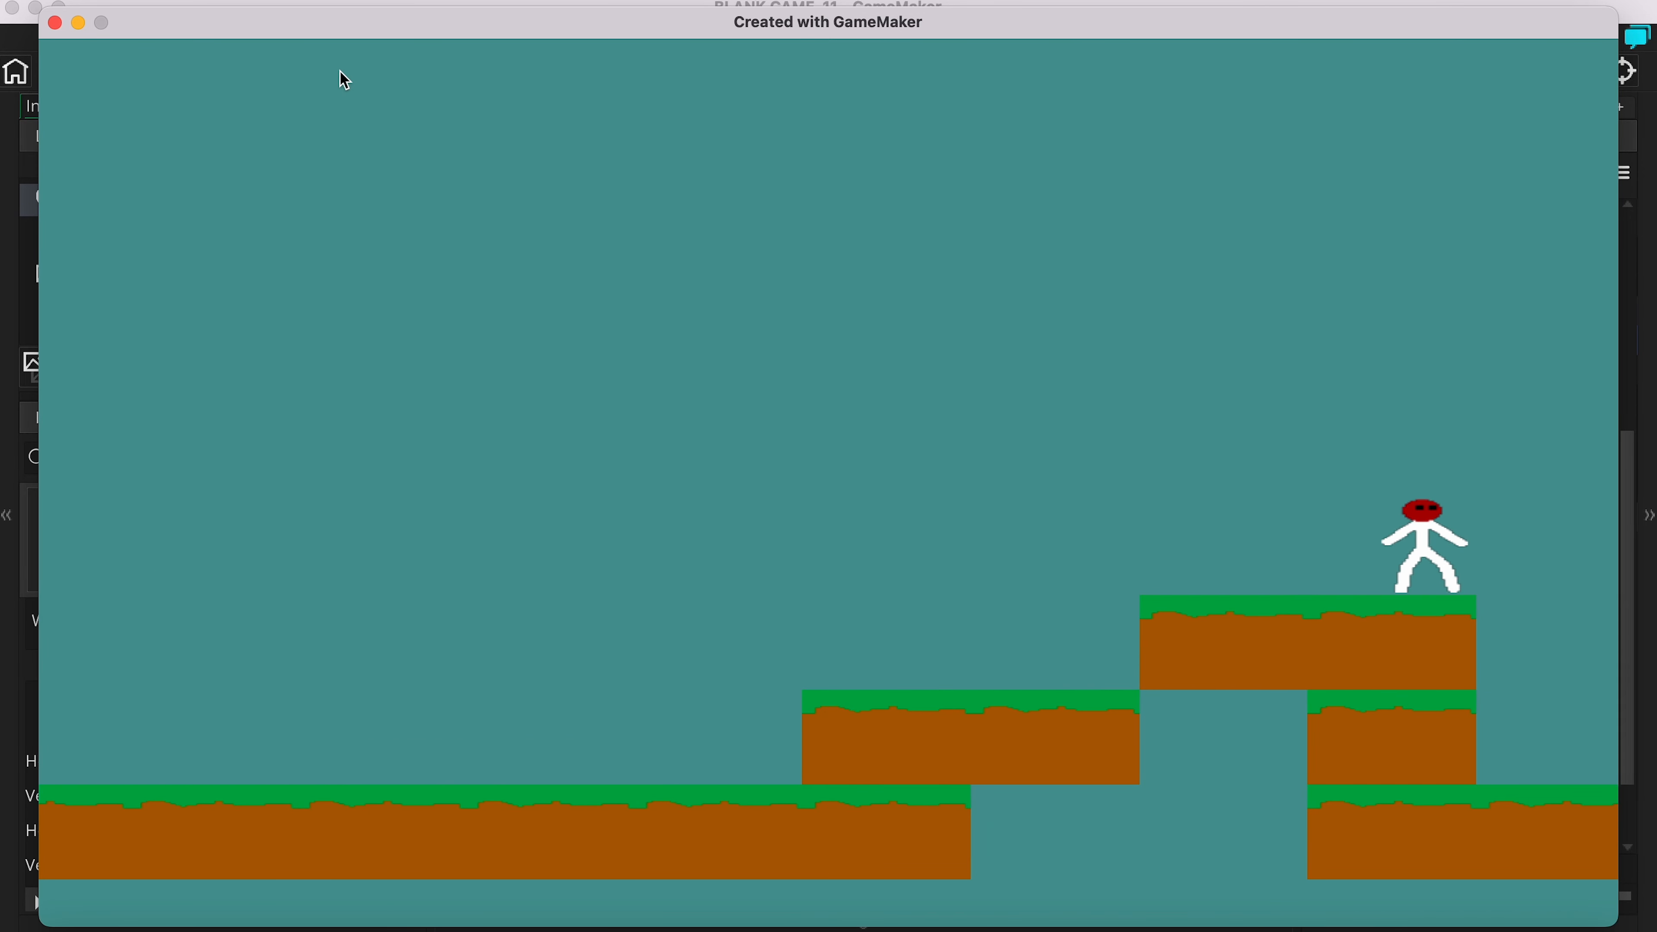
{"action": "key", "text": "Left"}
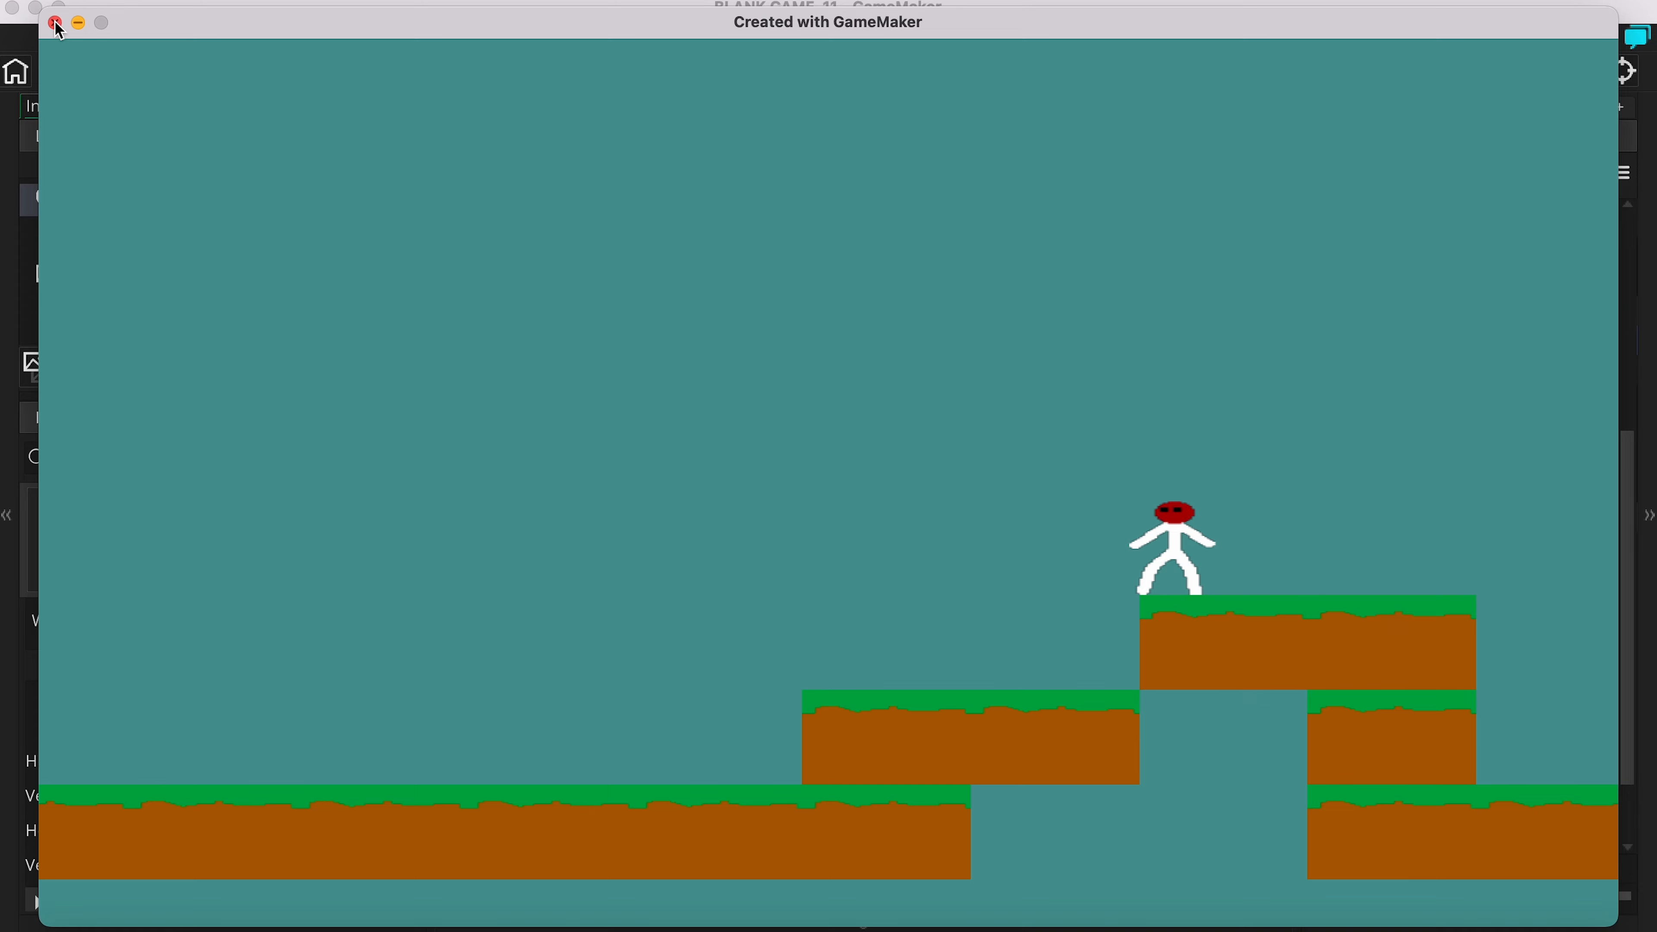